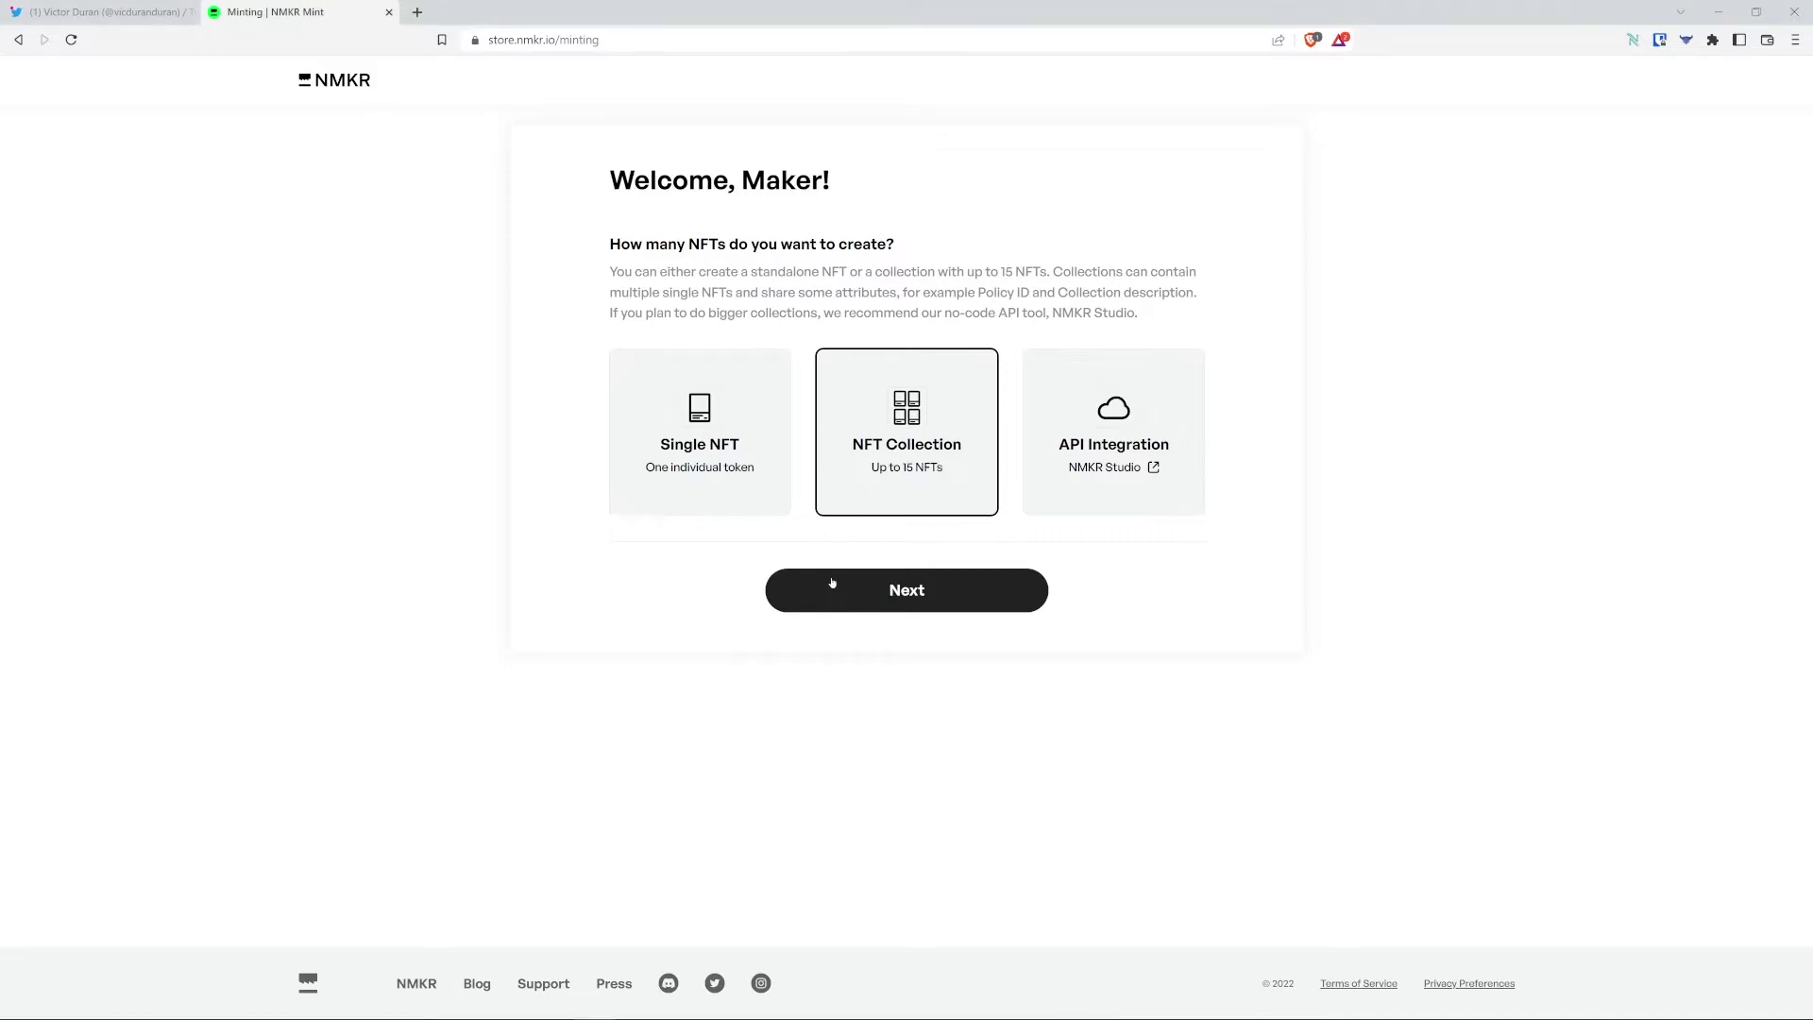
Choose the NFT Collection option on the Welcome, Maker! screen.
left_click(832, 582)
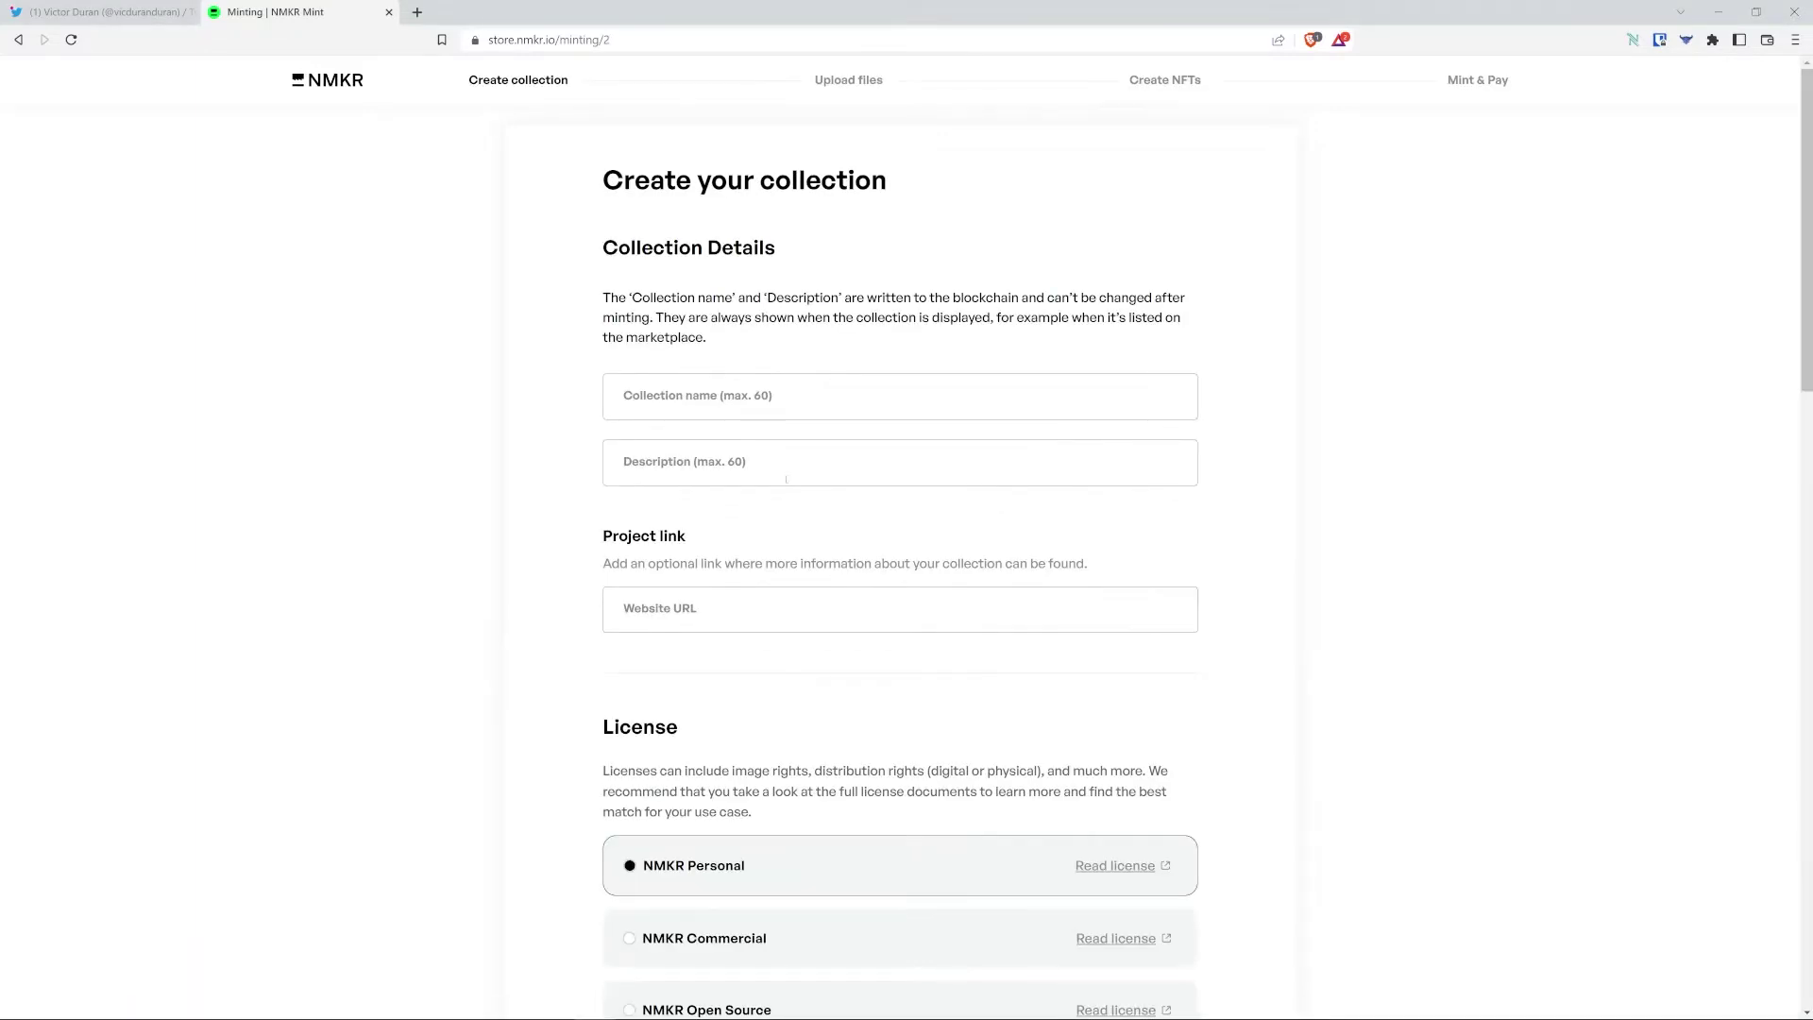
Name the collection 'The Sloth Gurus' and describe it as 'Enlightened sloths from a bygone era'.
left_click(695, 396)
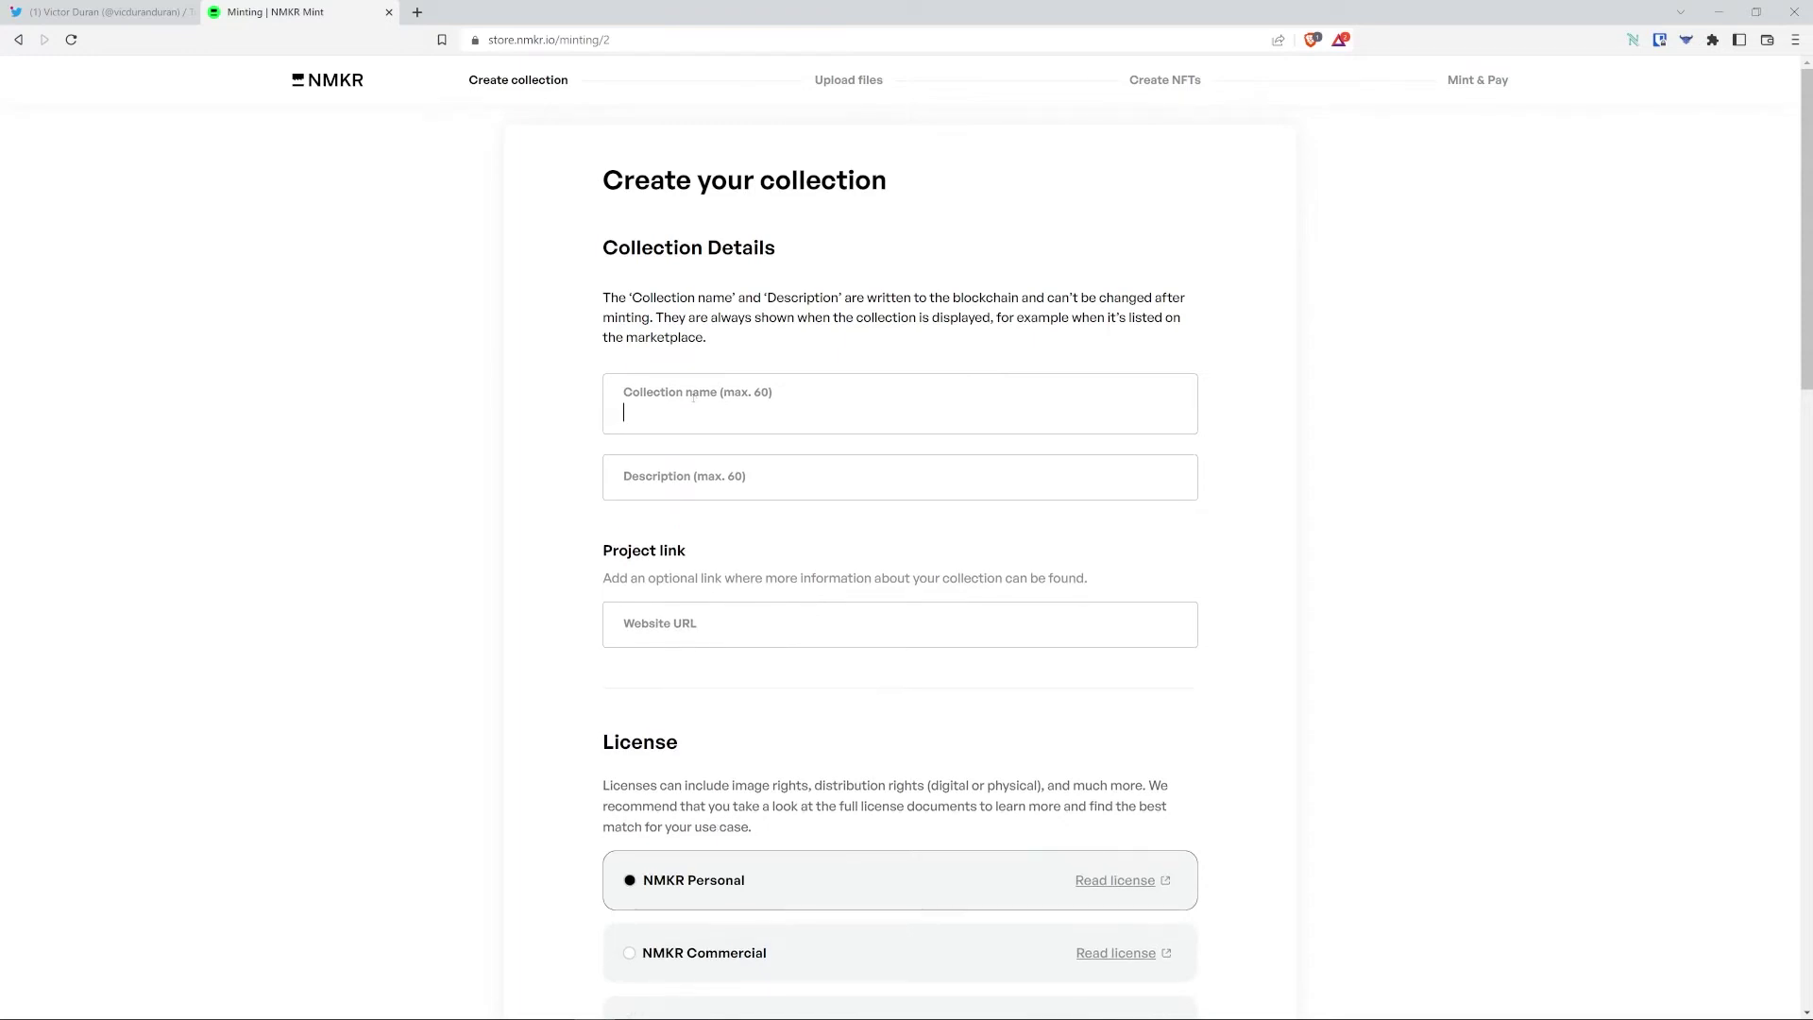
type("The Sloth Gurus")
key("Tab")
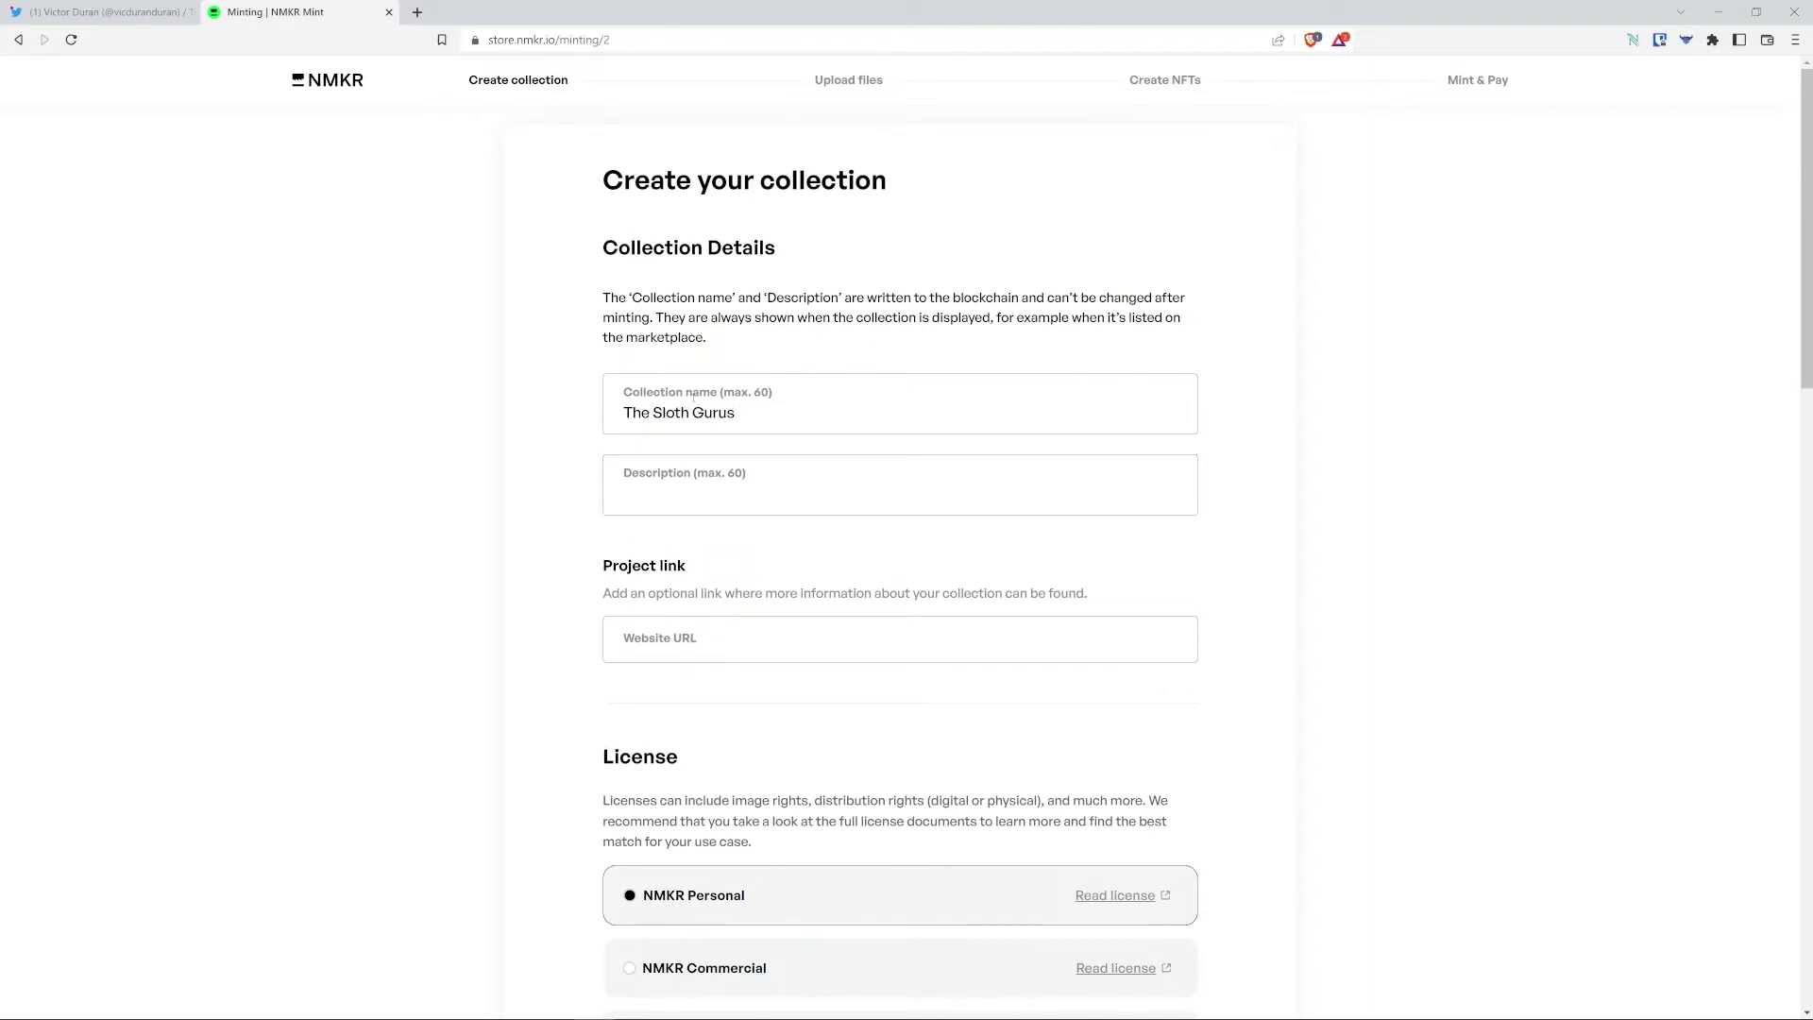
type("Enlightened sloths from a bygone era.")
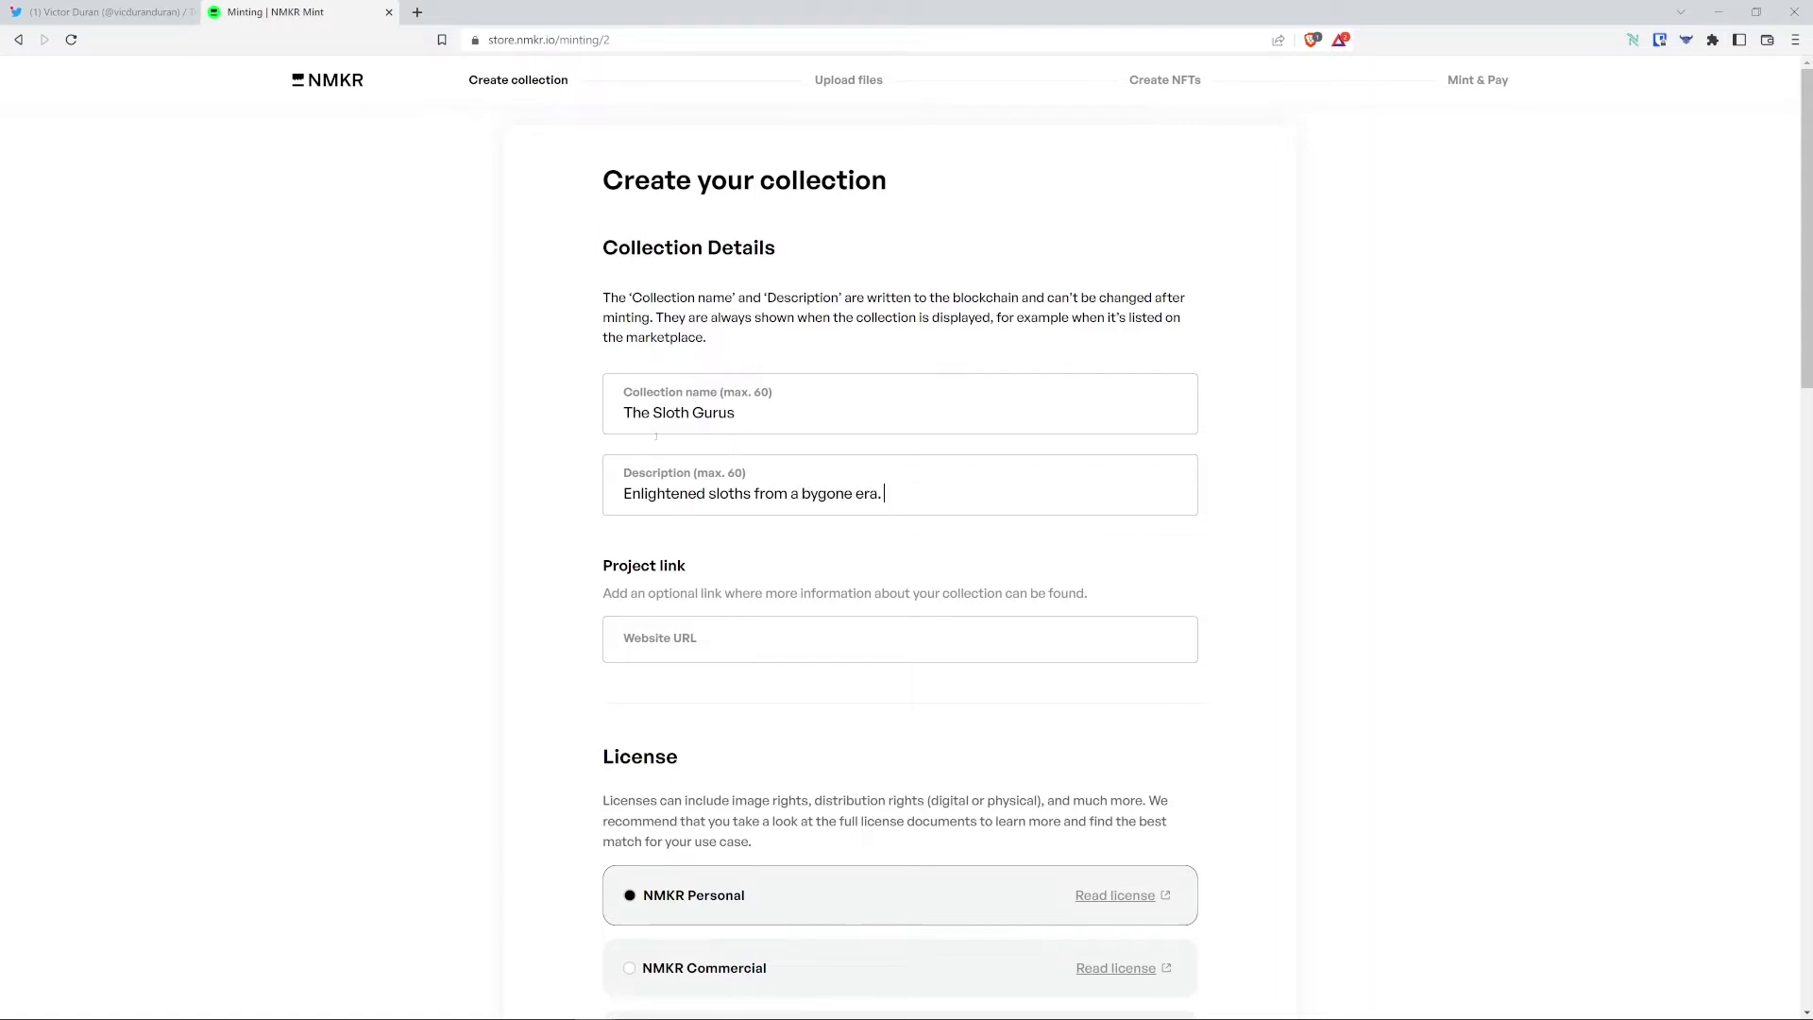
Copy the Twitter profile page address to use as the project link.
left_click(690, 653)
key("ctrl+shift+Tab")
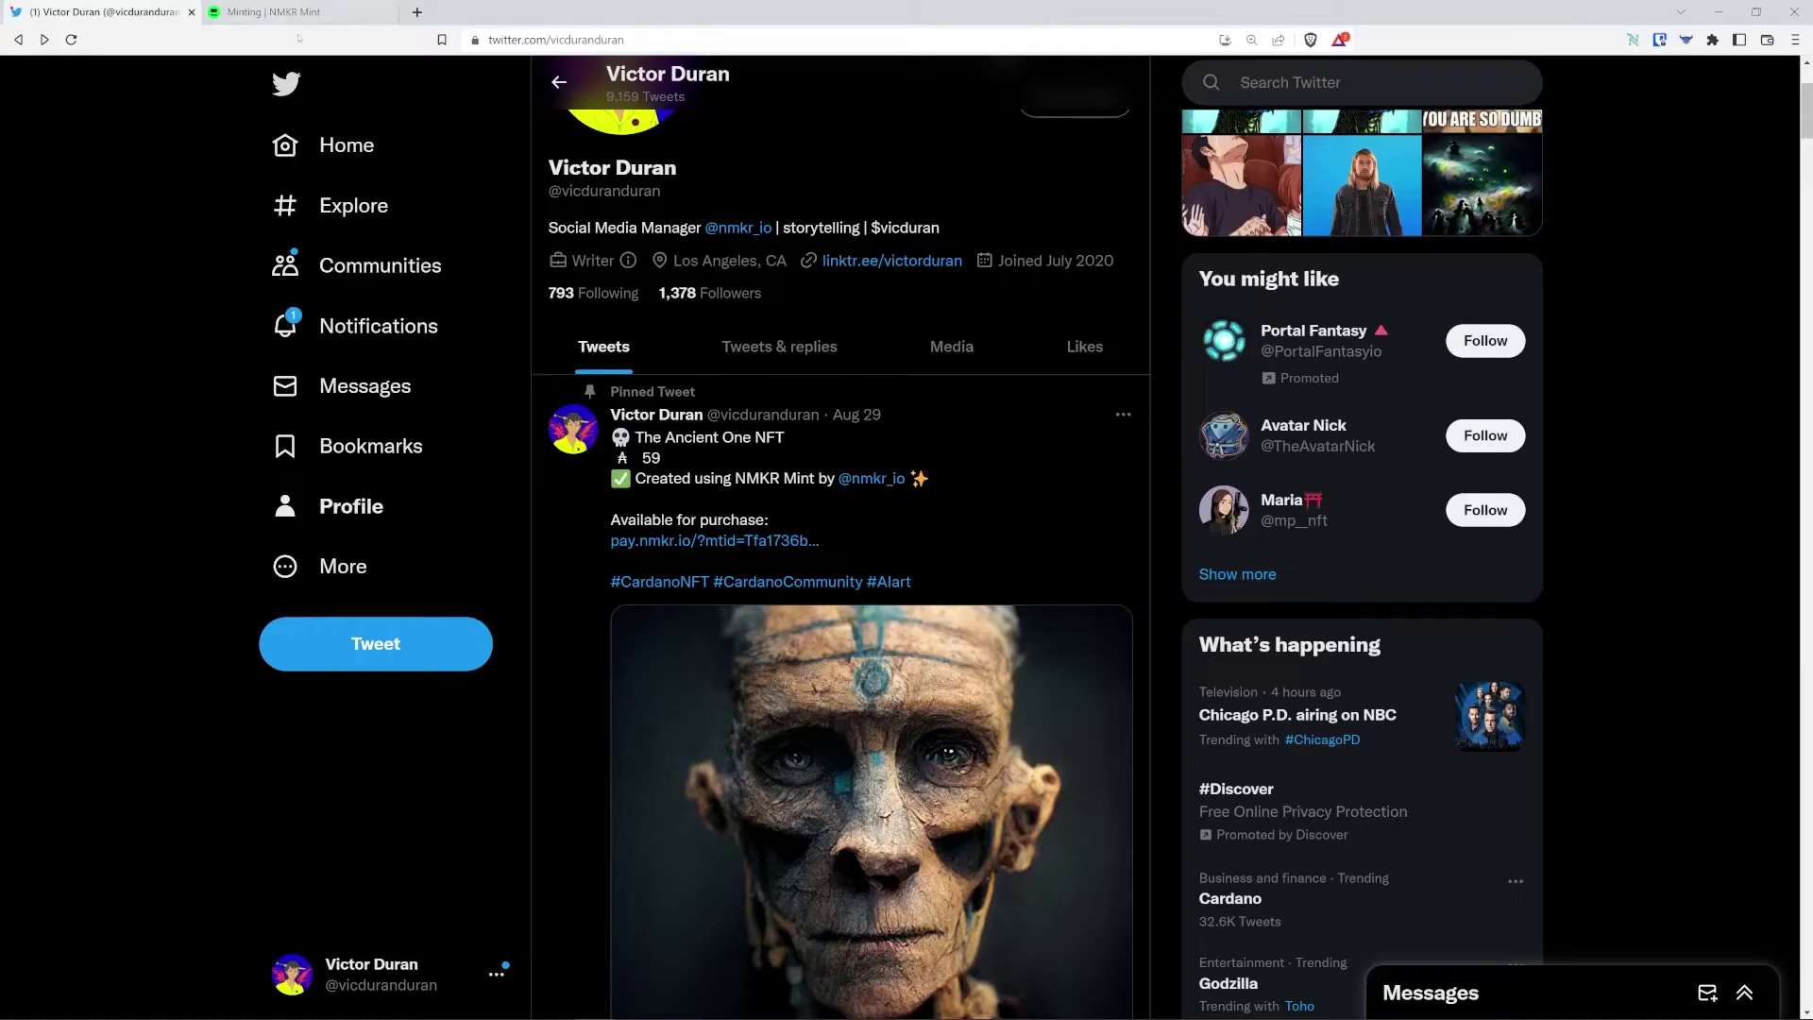
left_click(619, 41)
right_click(614, 43)
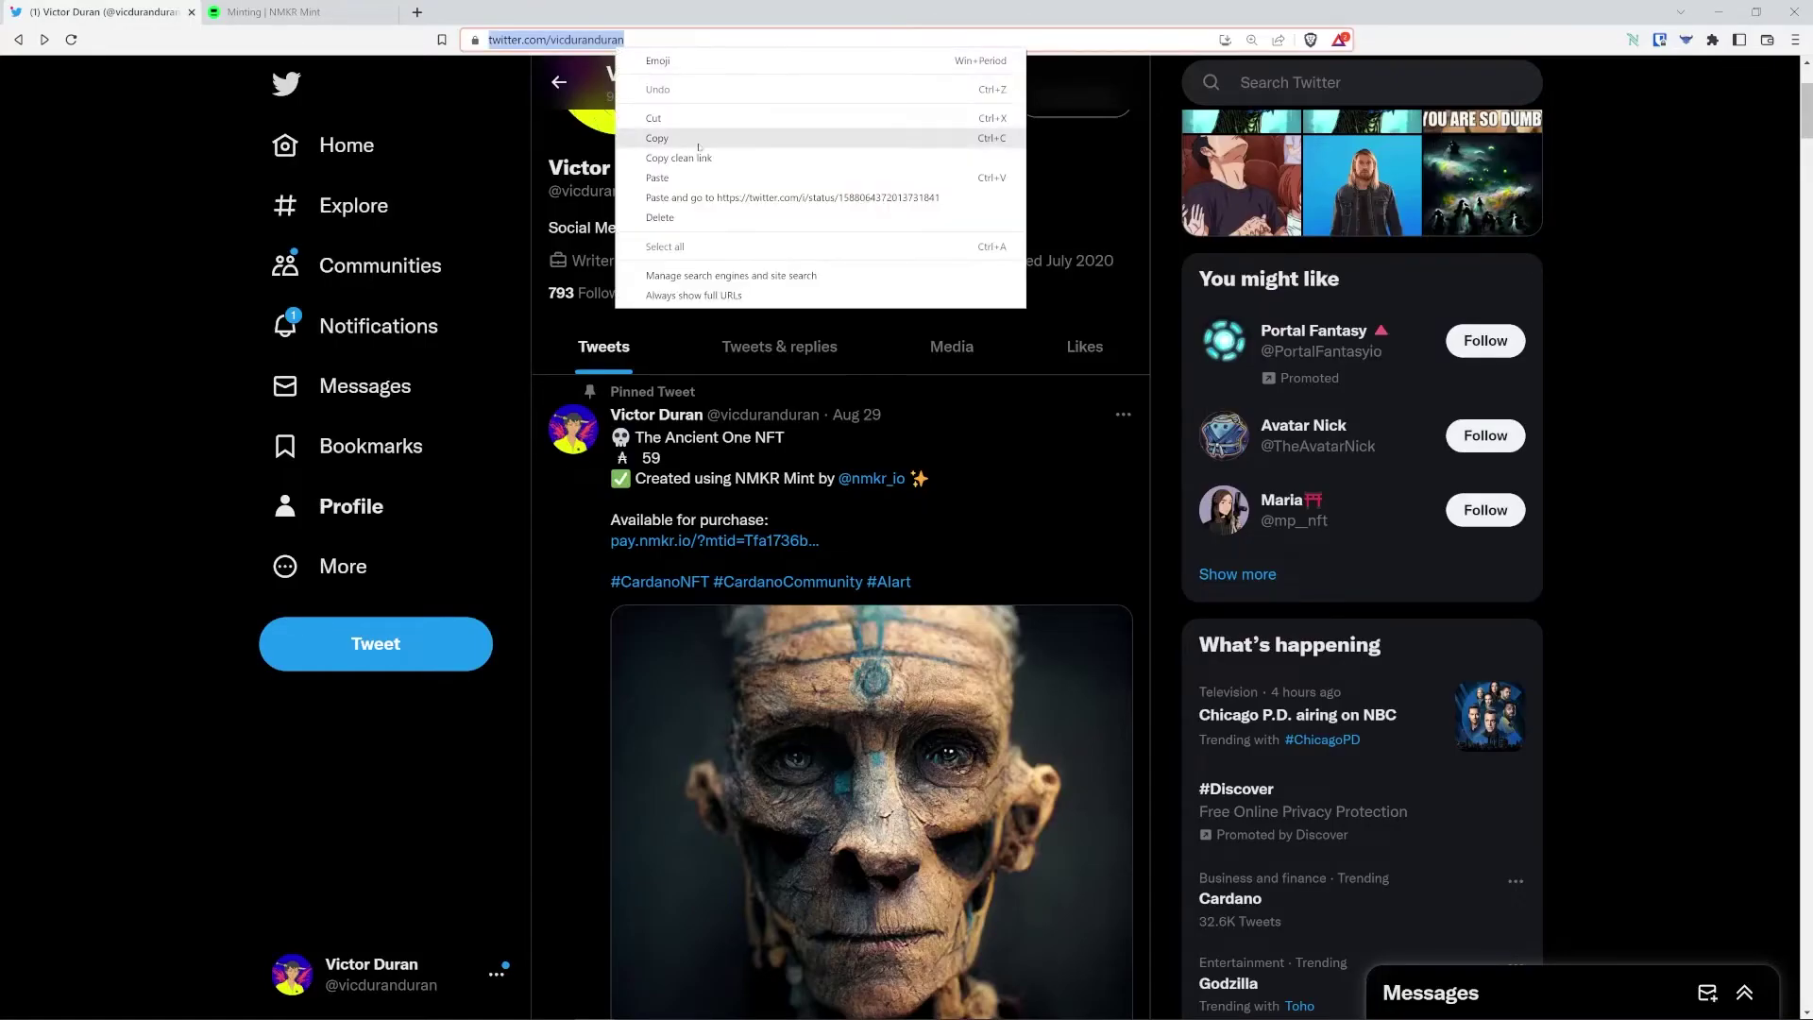
left_click(661, 139)
Paste the Twitter profile link as the website URL and upload The Sloth Gurus cover image.
left_click(306, 10)
key("ctrl+v")
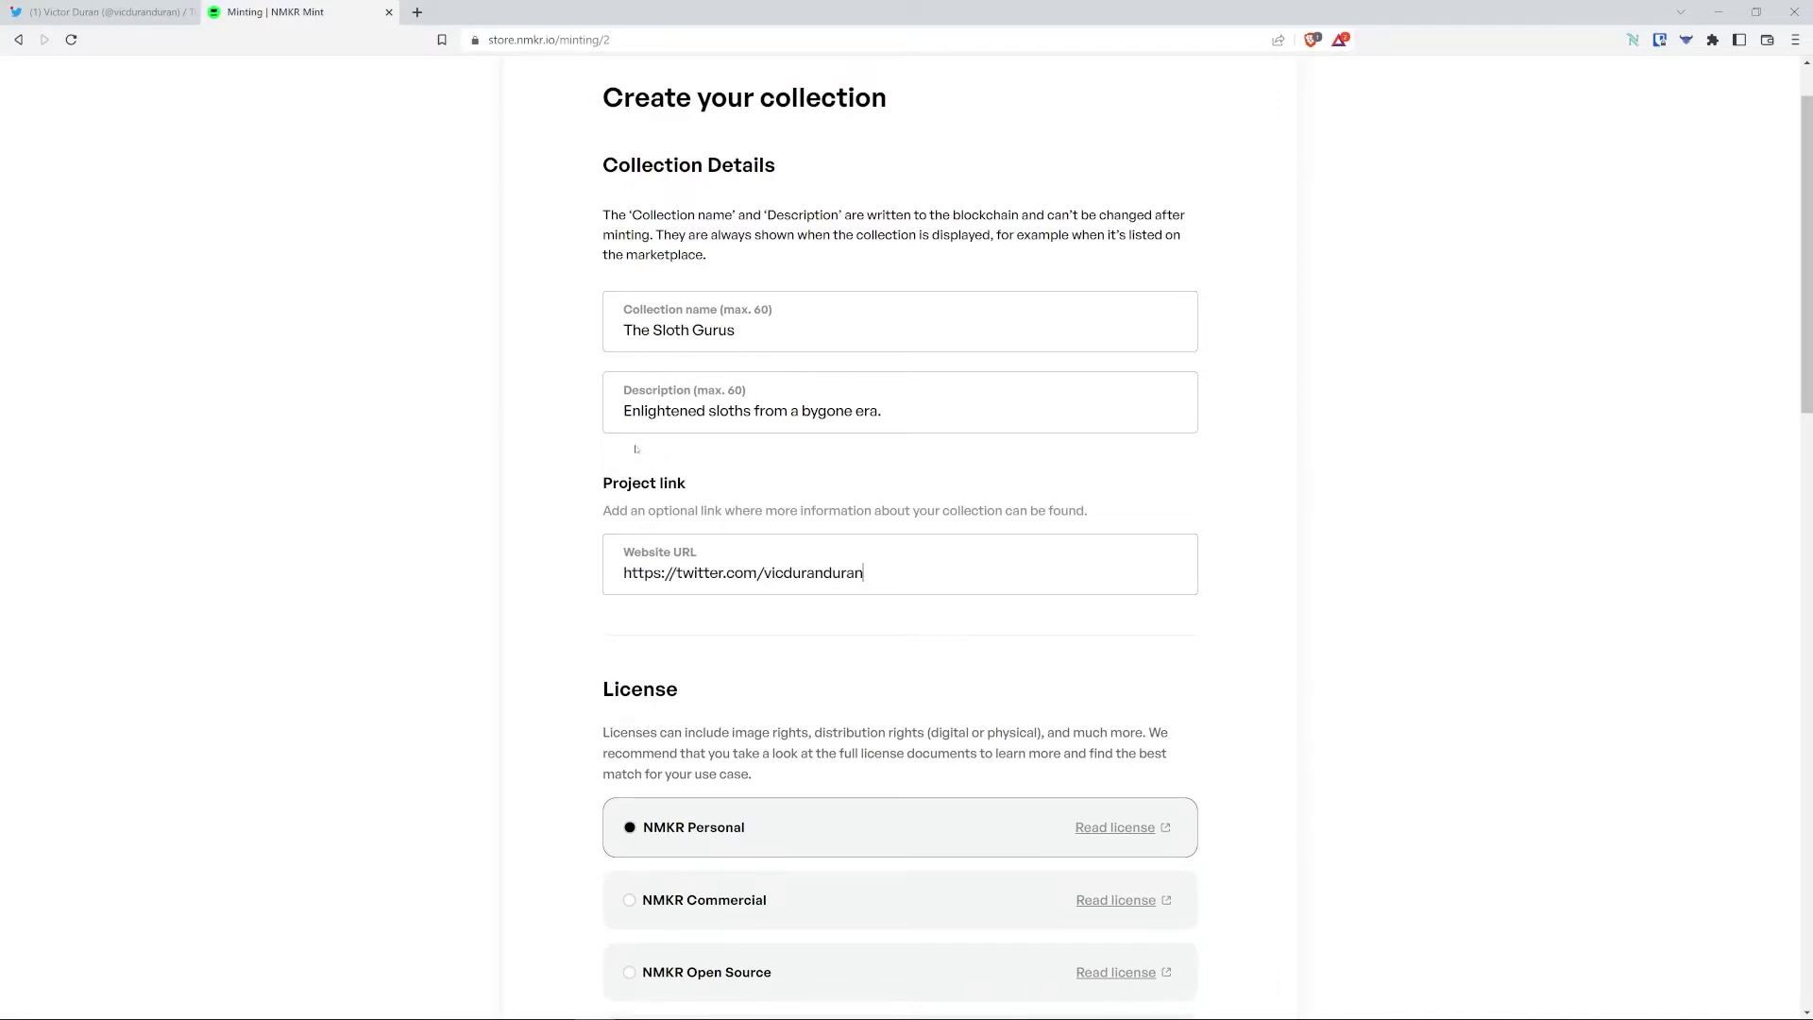
scroll(950, 530, "down", 1)
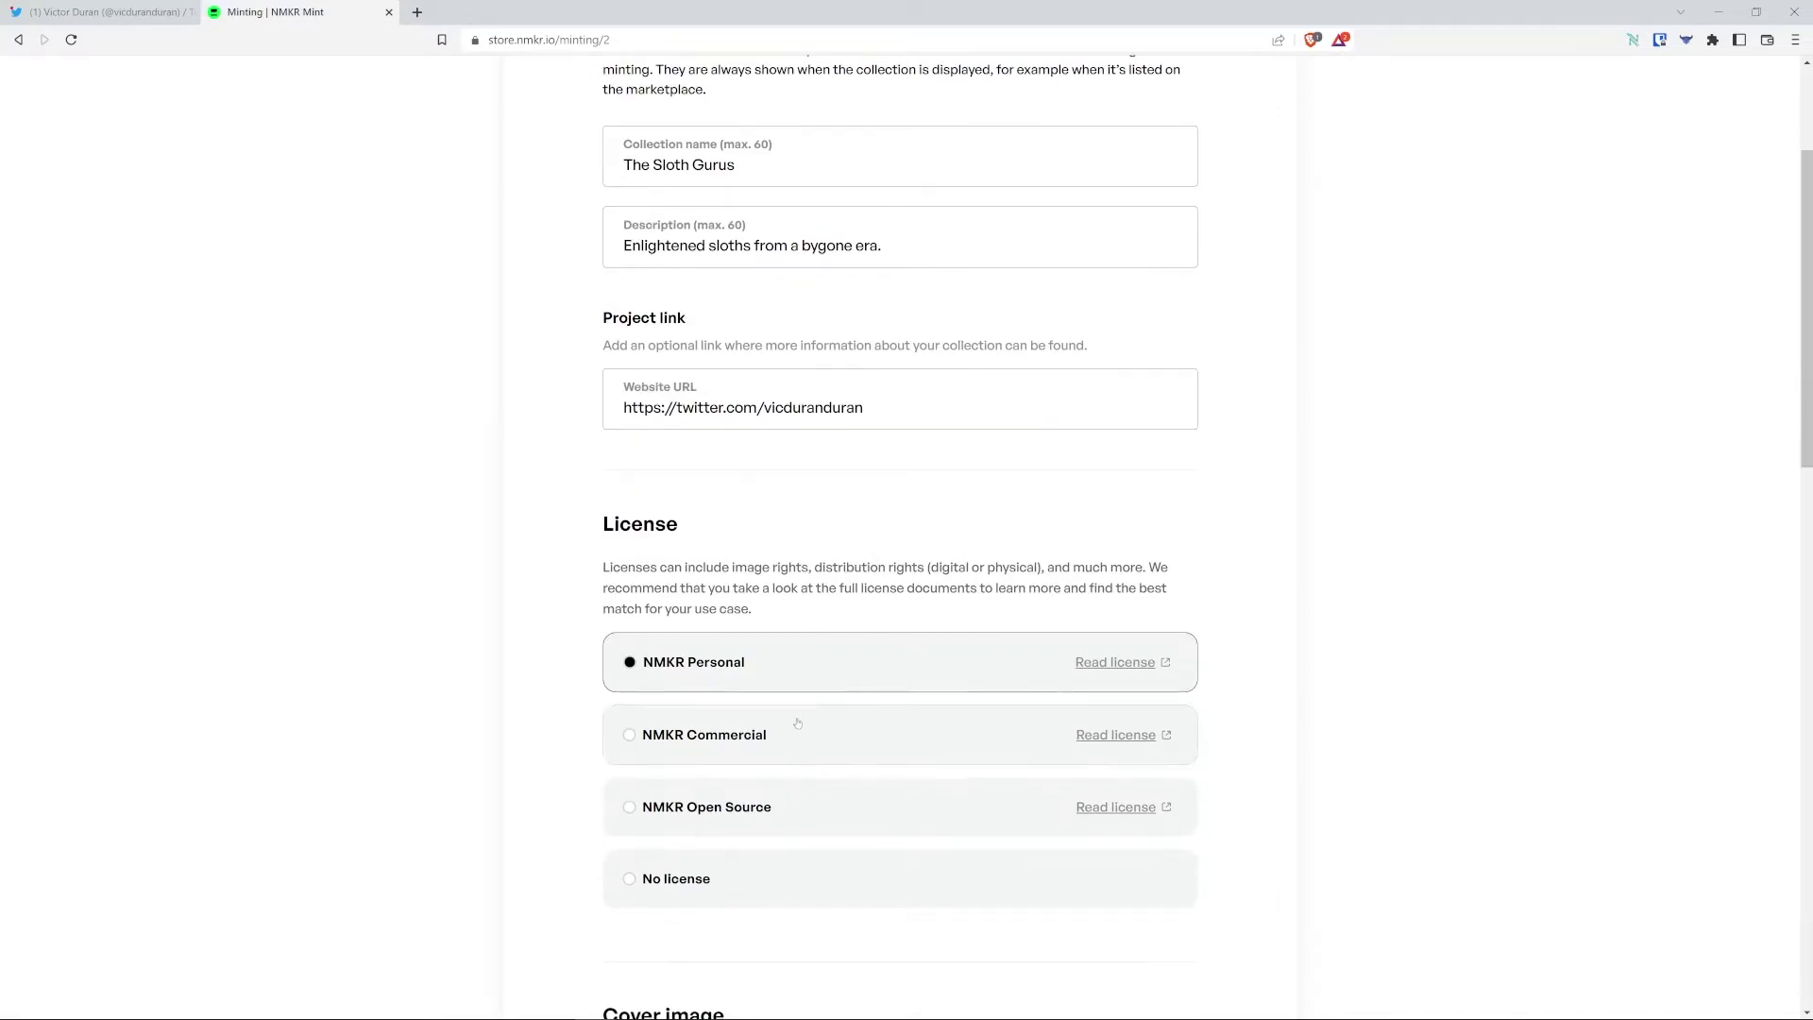
scroll(807, 689, "down", 4)
scroll(832, 753, "down", 1)
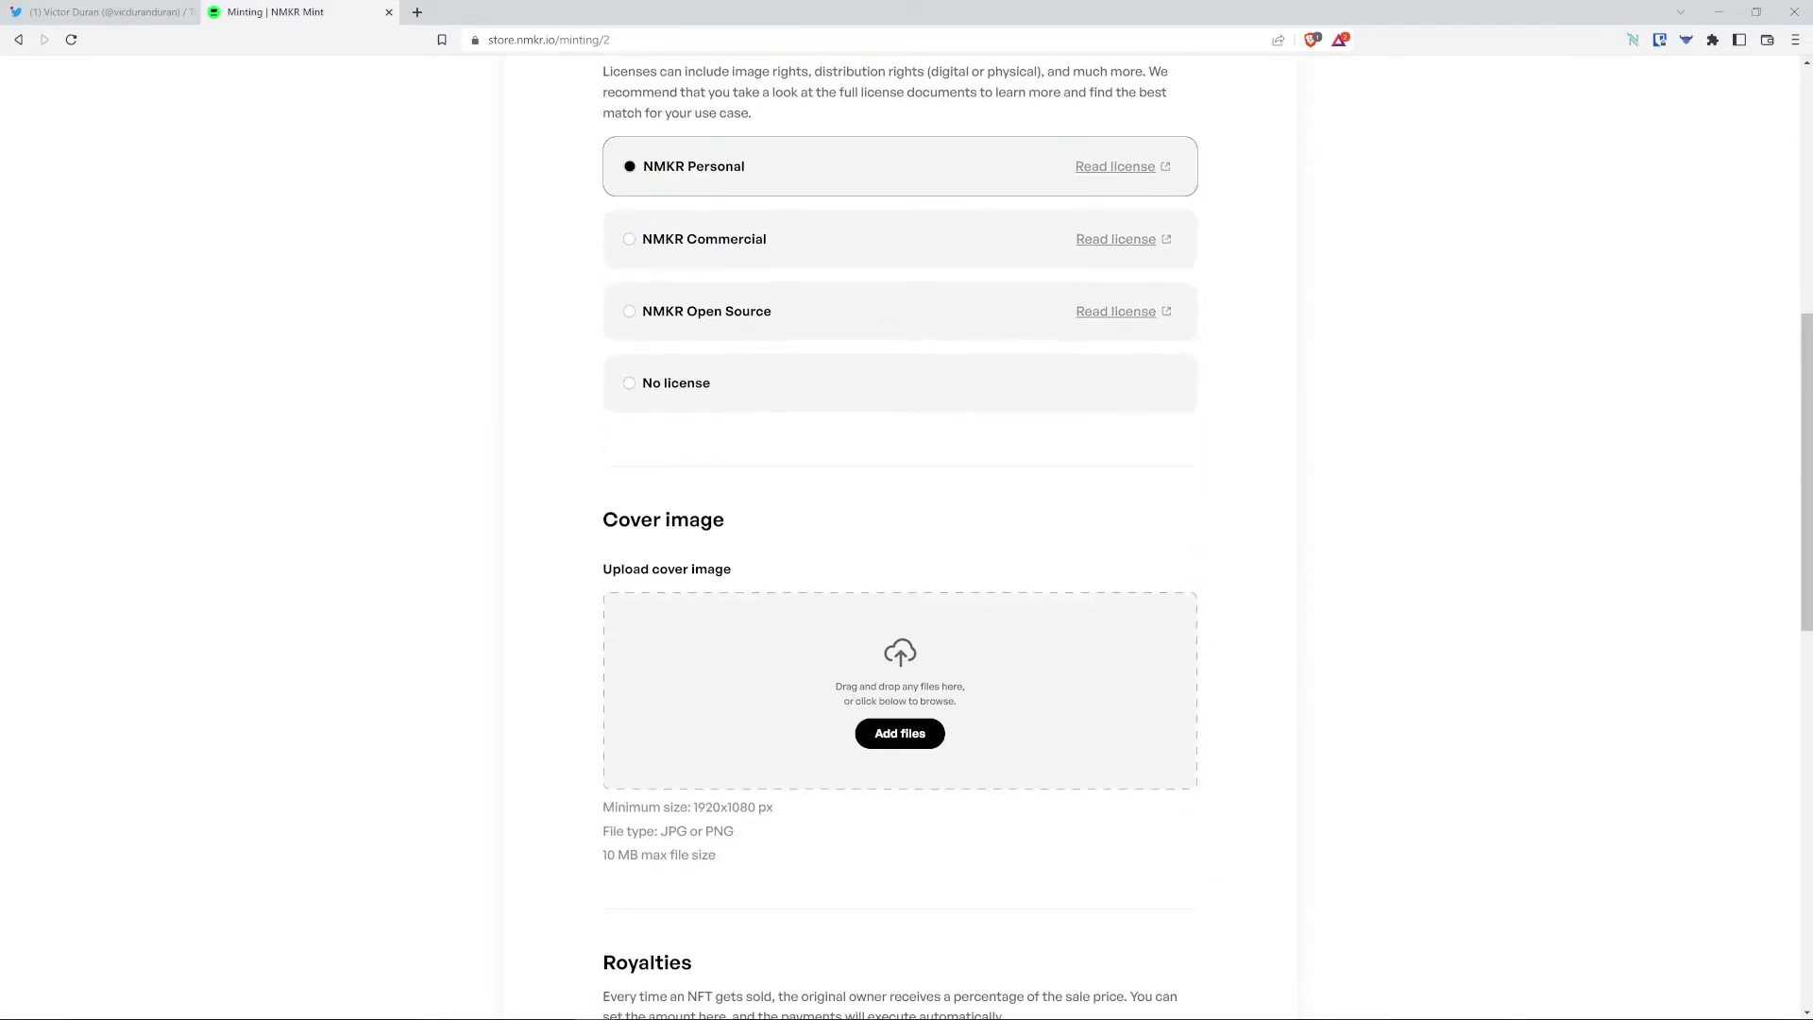
scroll(584, 600, "down", 3)
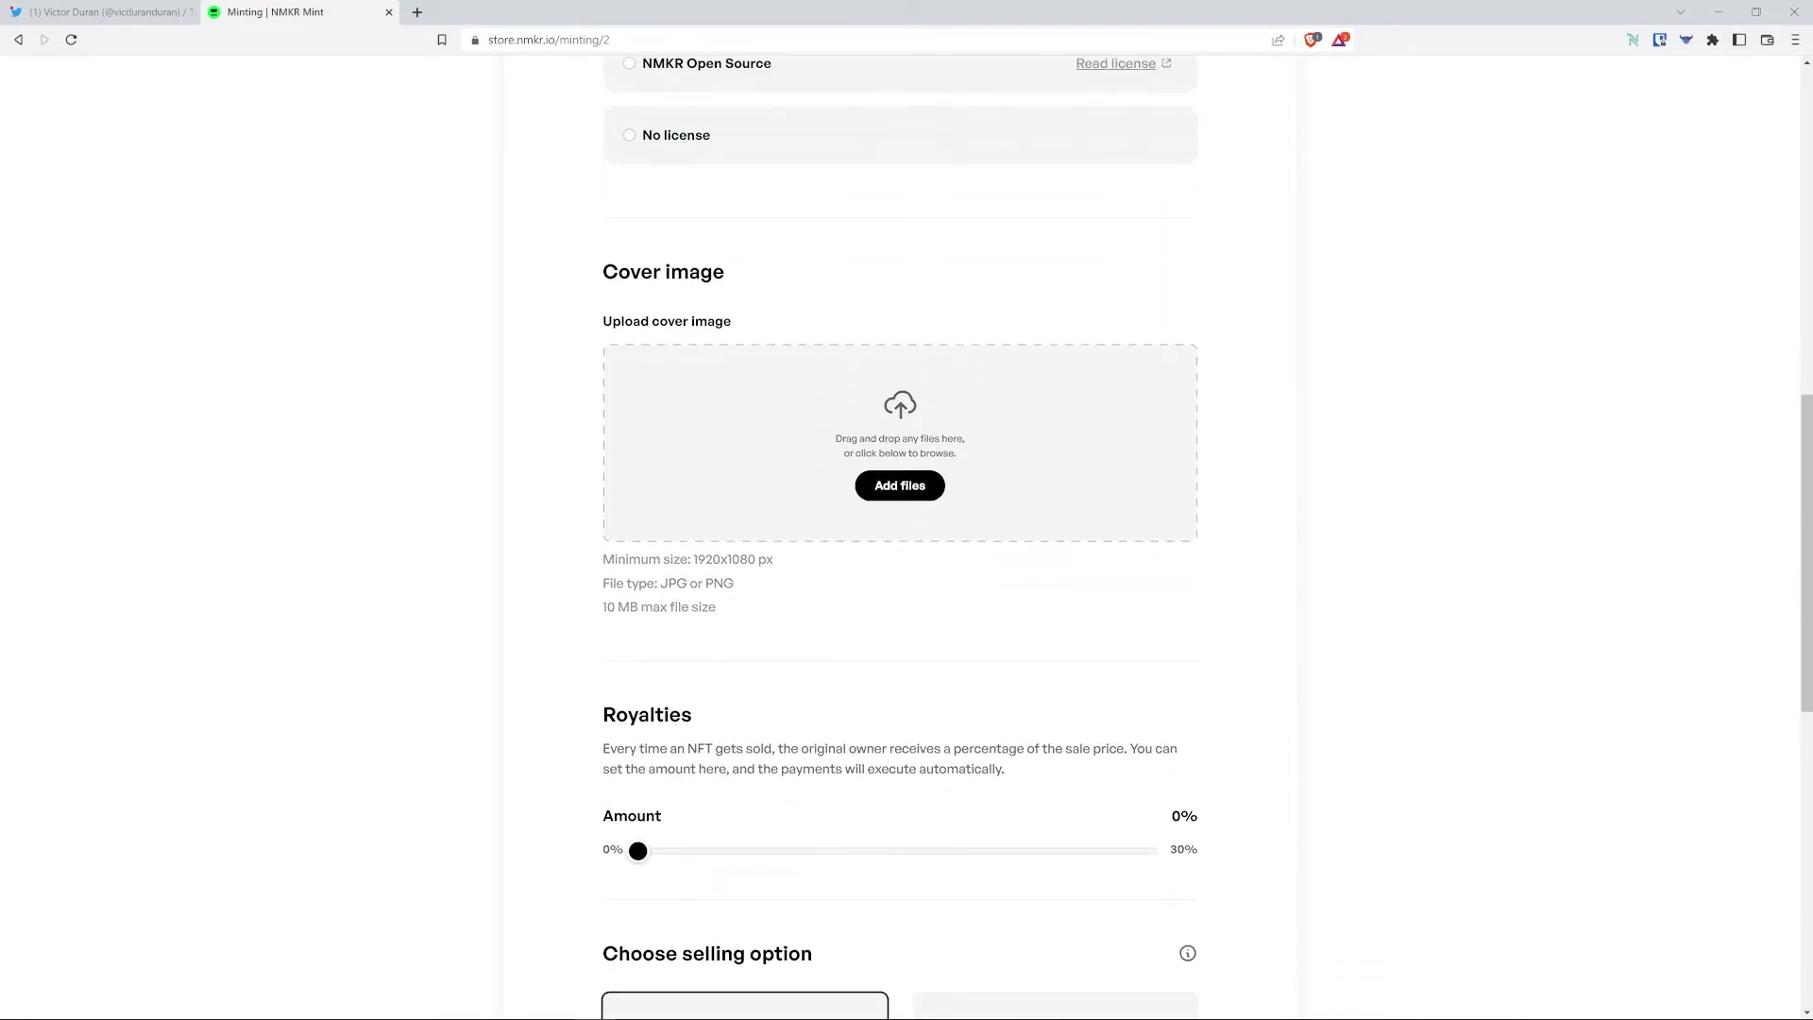
mouse_move(553, 1008)
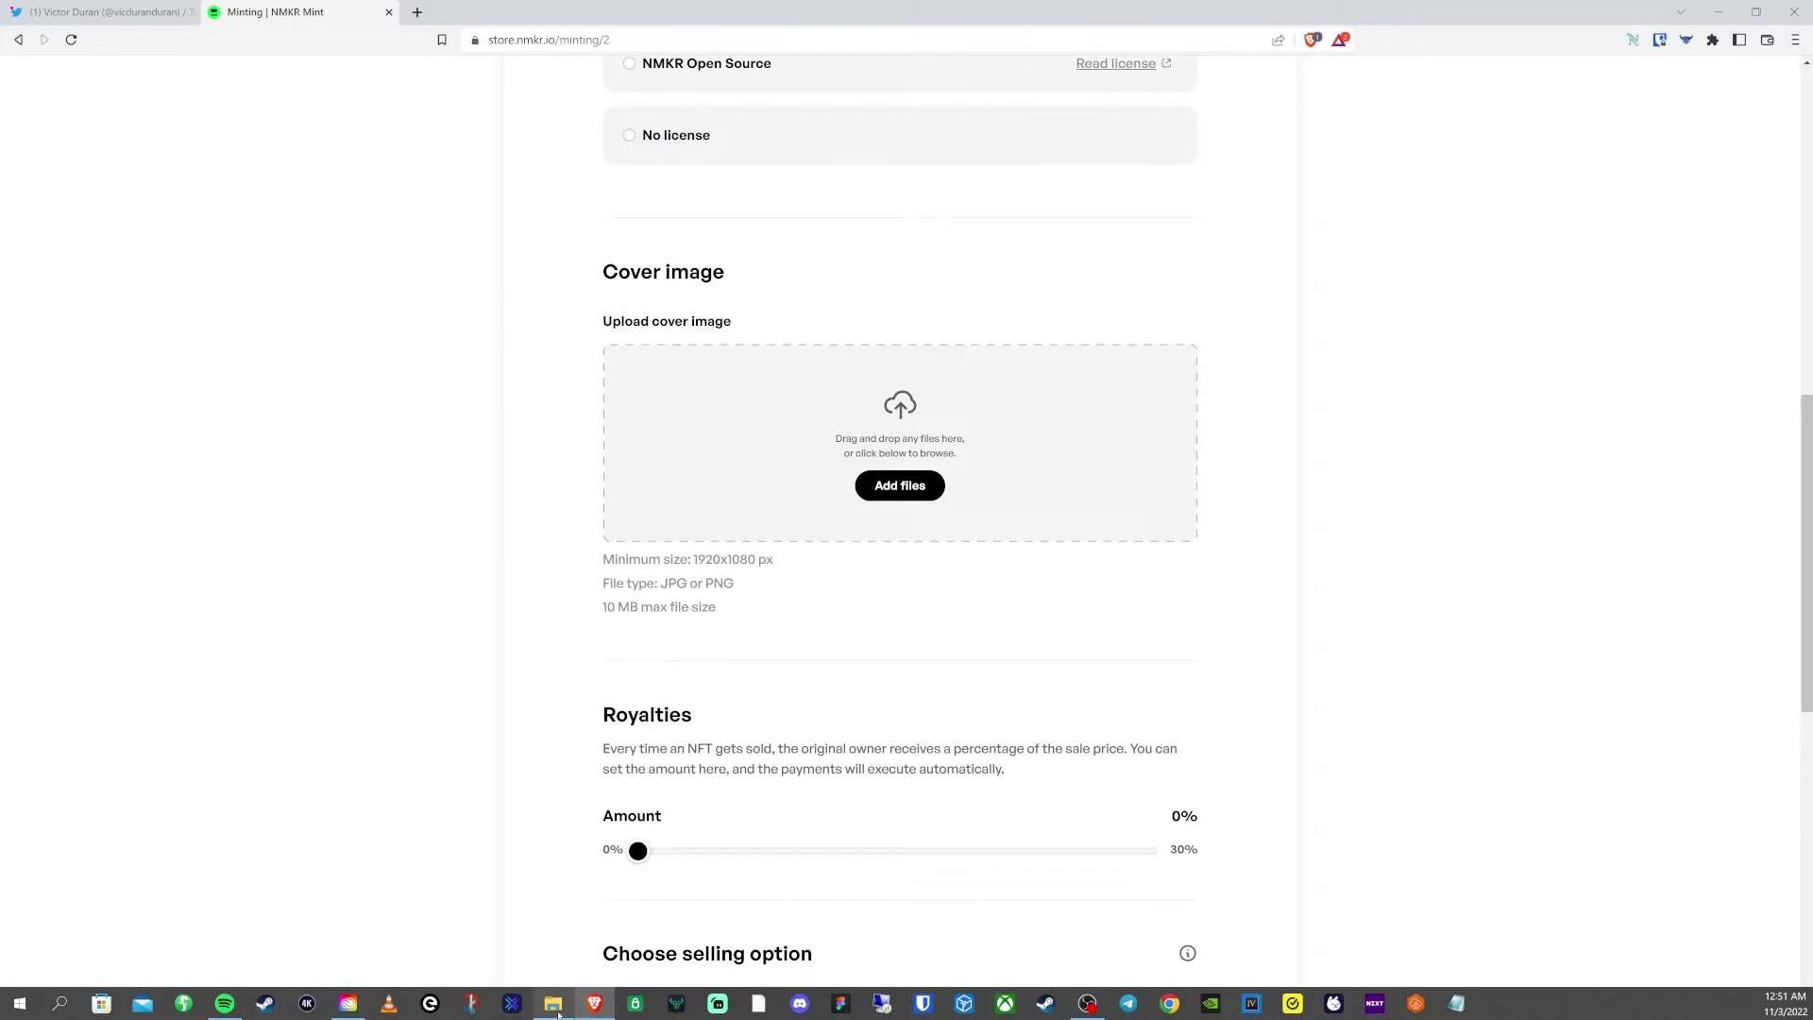
left_click_drag(553, 1009, 900, 454)
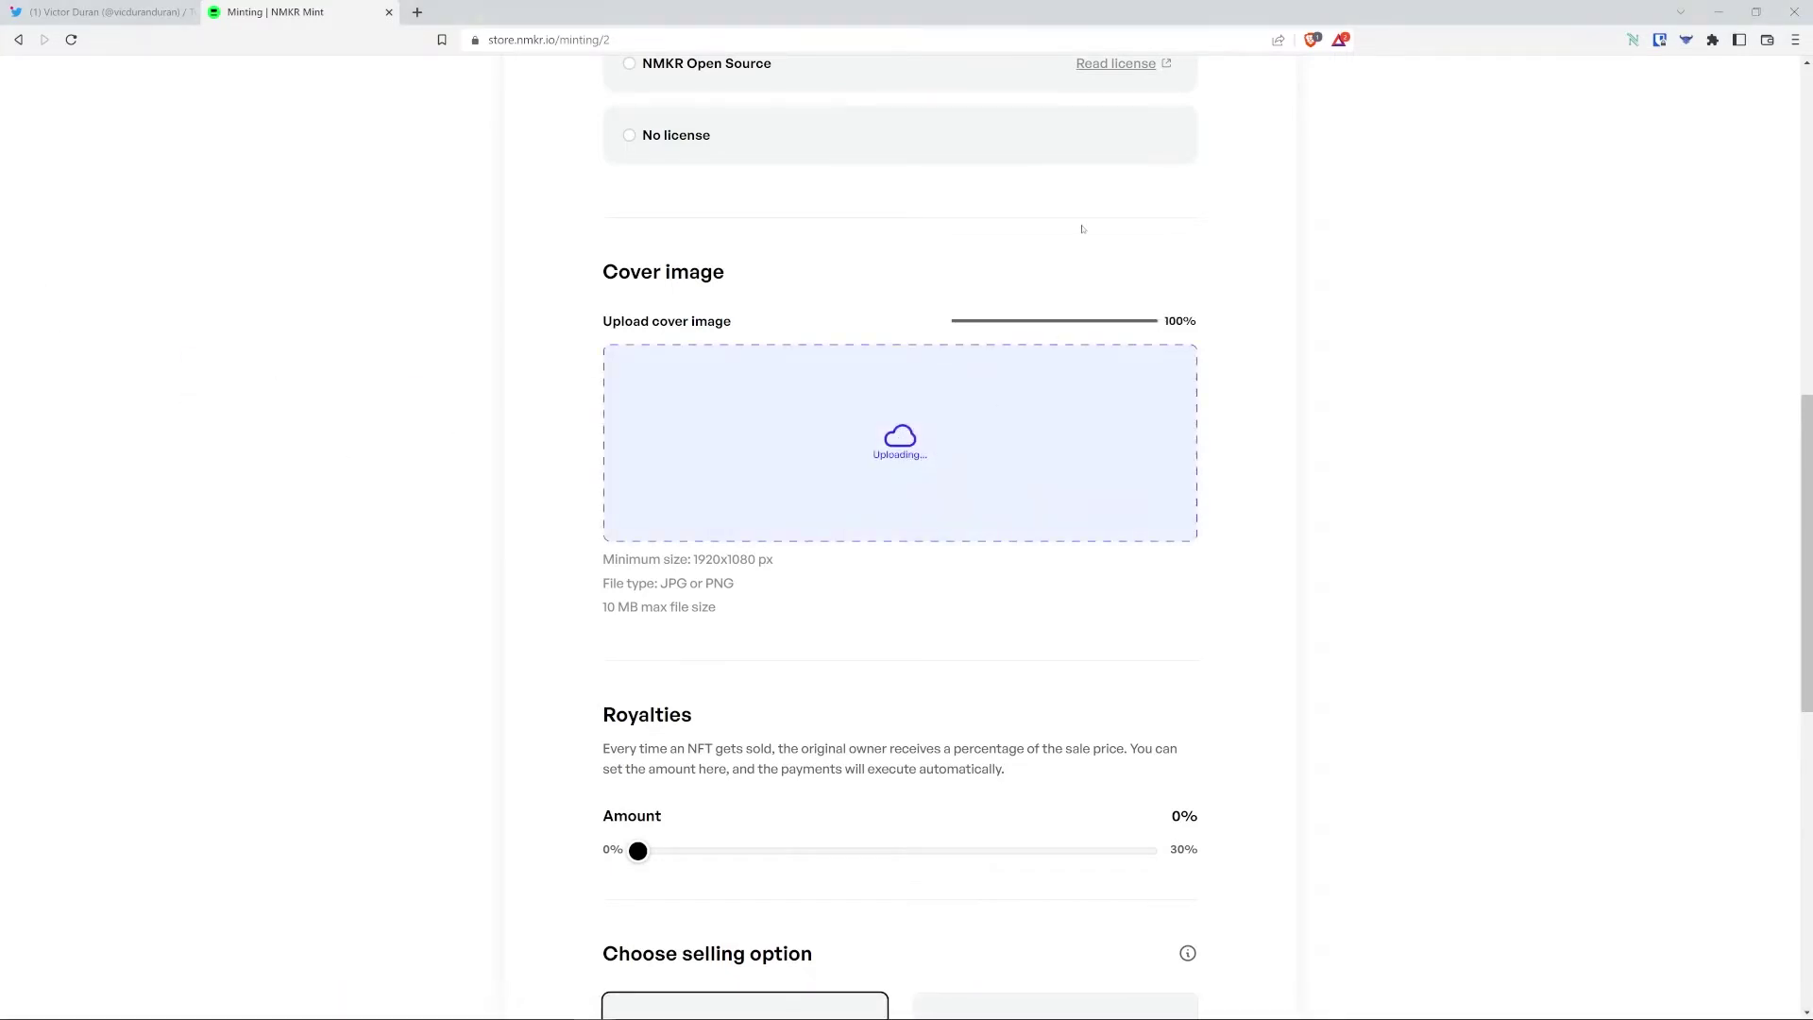
Set the royalties slider to 5%.
scroll(1082, 228, "down", 3)
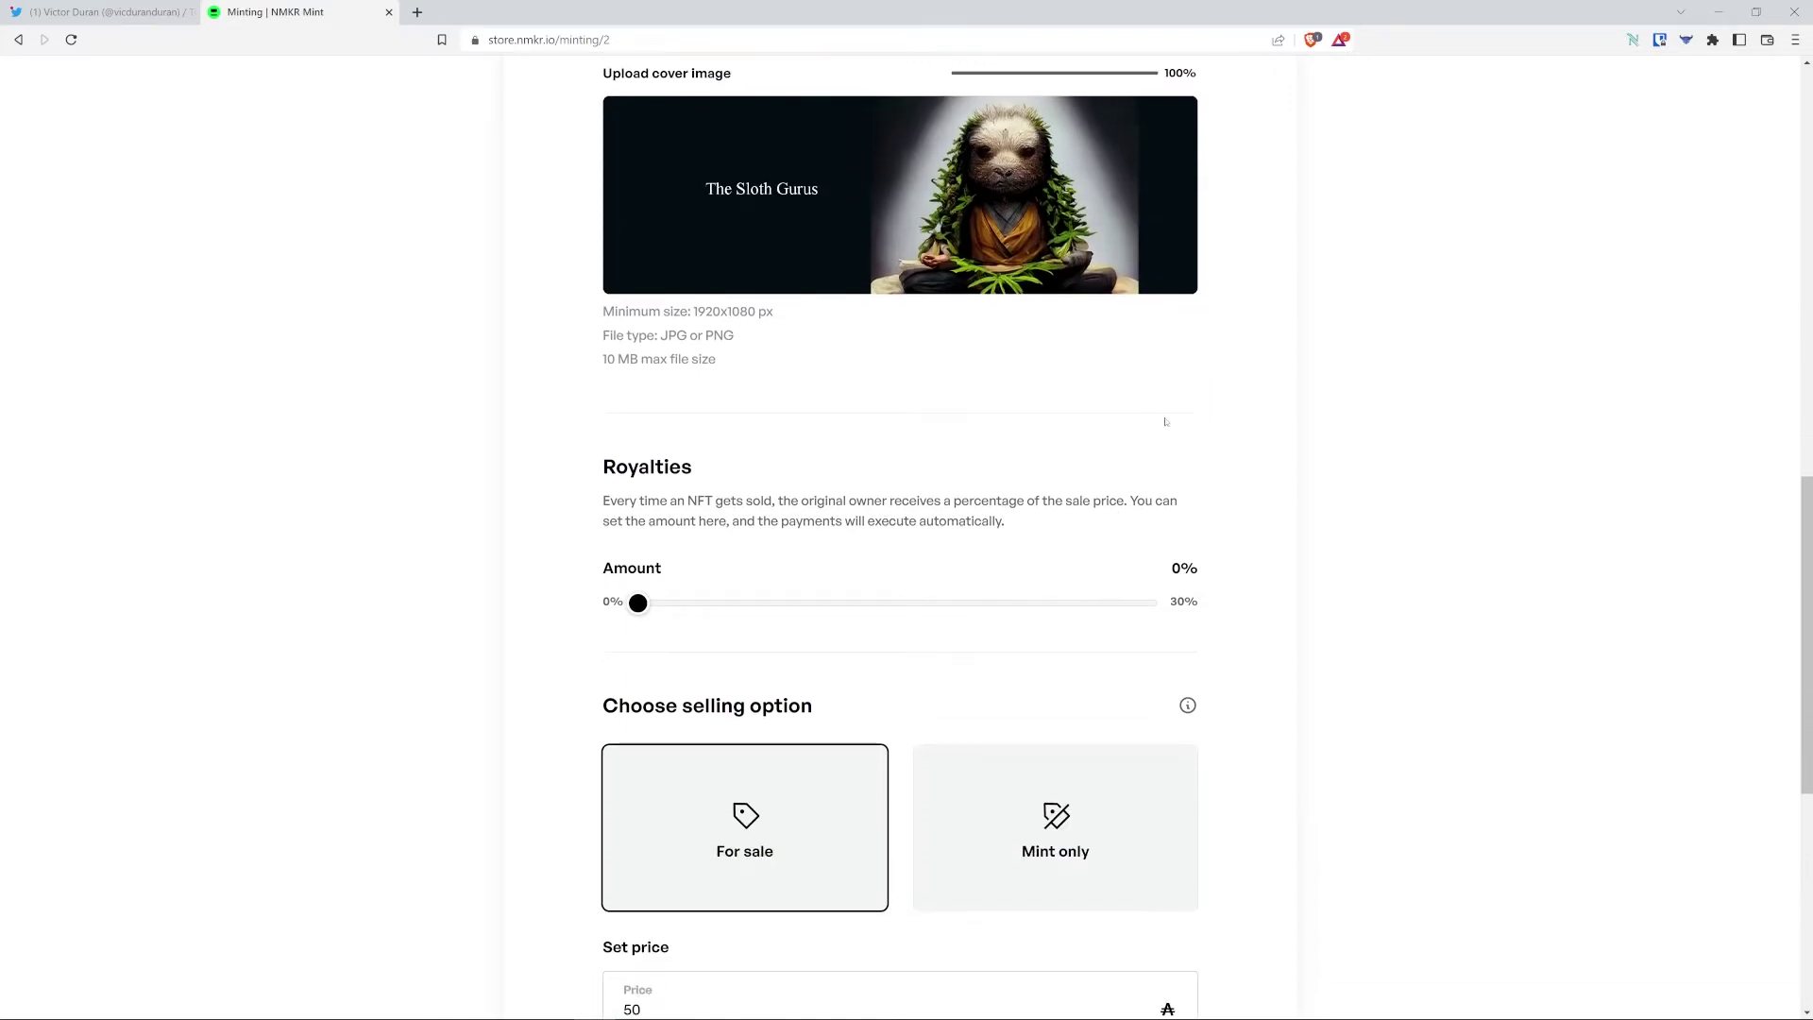
scroll(1165, 422, "down", 1)
left_click_drag(651, 525, 728, 525)
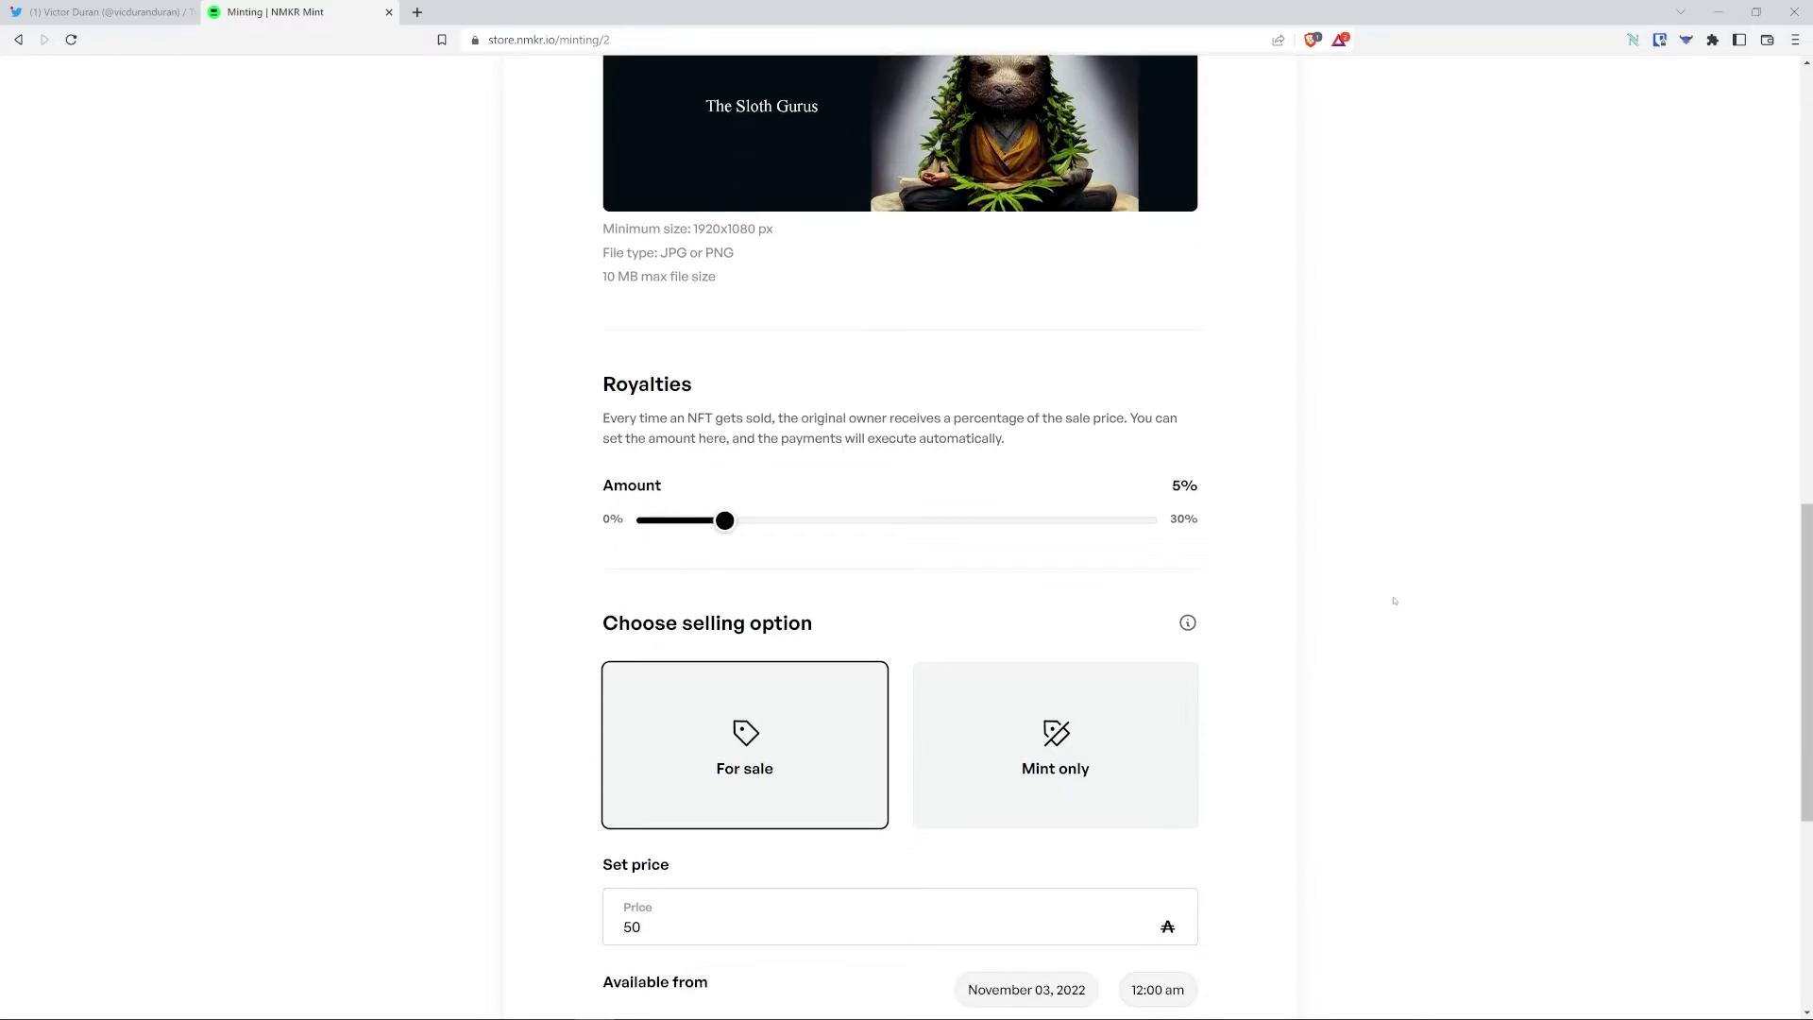
scroll(1393, 601, "down", 3)
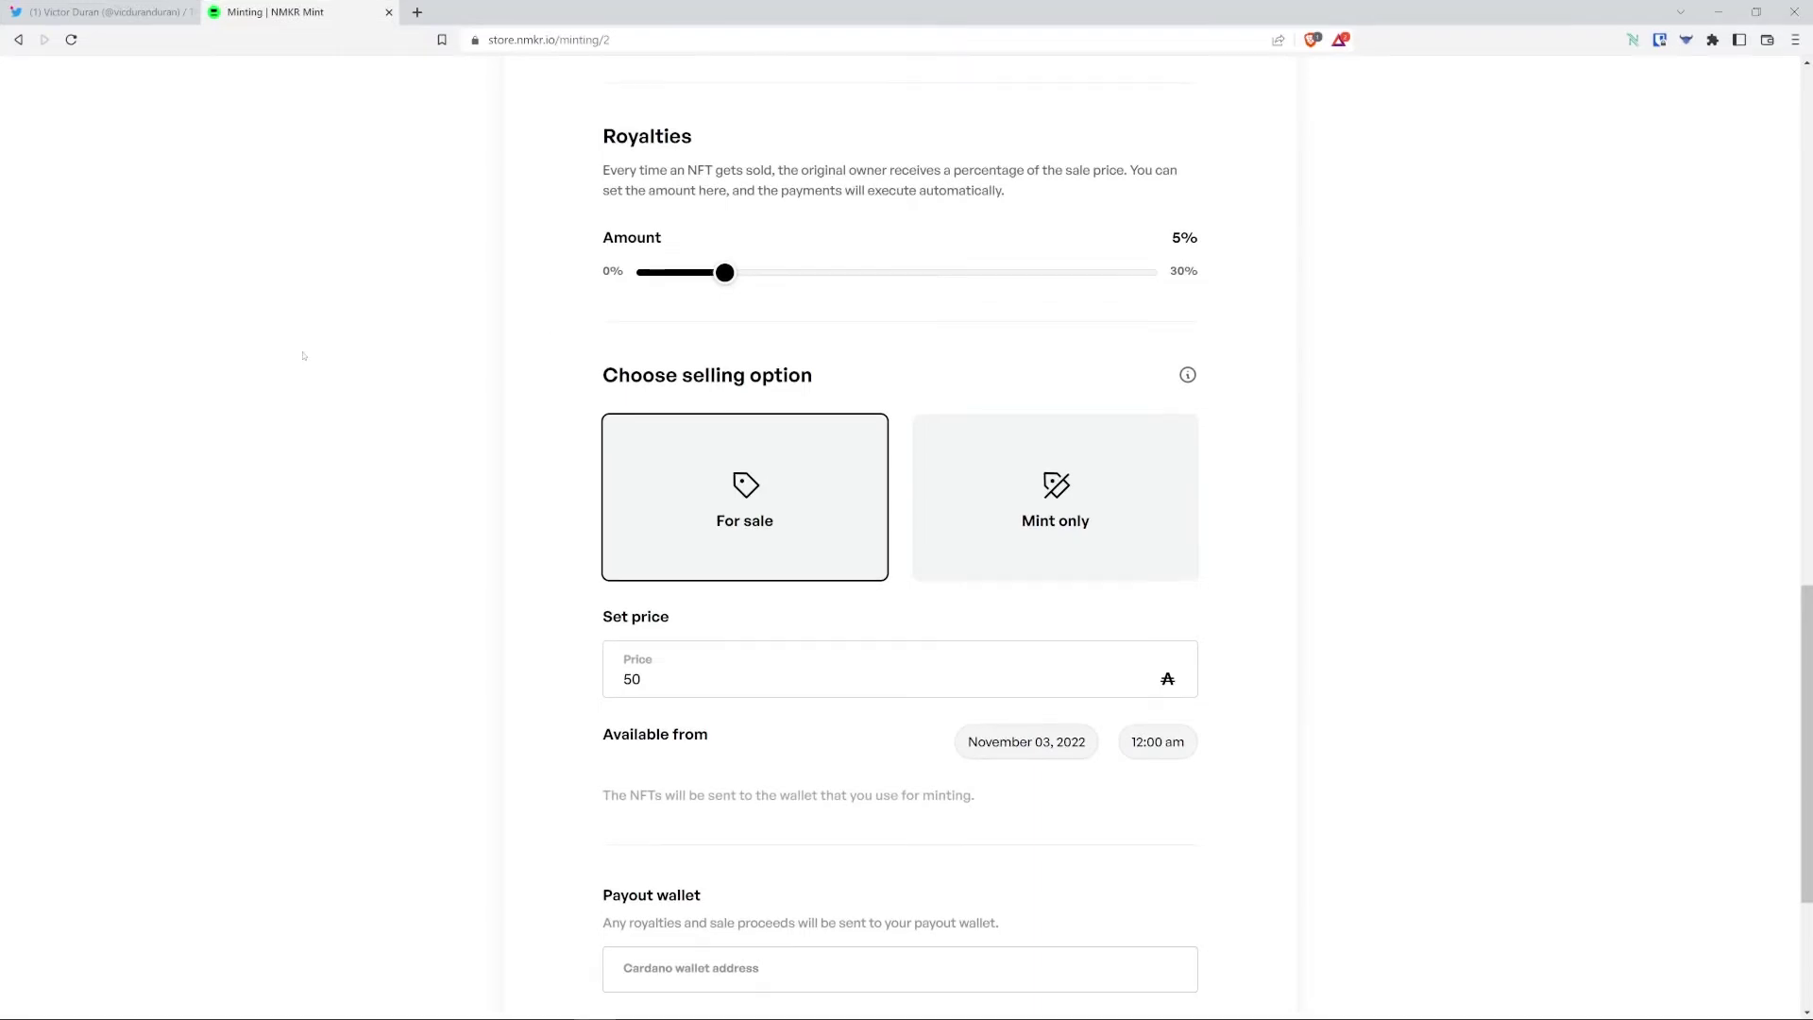
Lower the sale price from 50 to 5 ADA.
left_click(686, 695)
key("BackSpace")
left_click(444, 678)
scroll(439, 661, "down", 2)
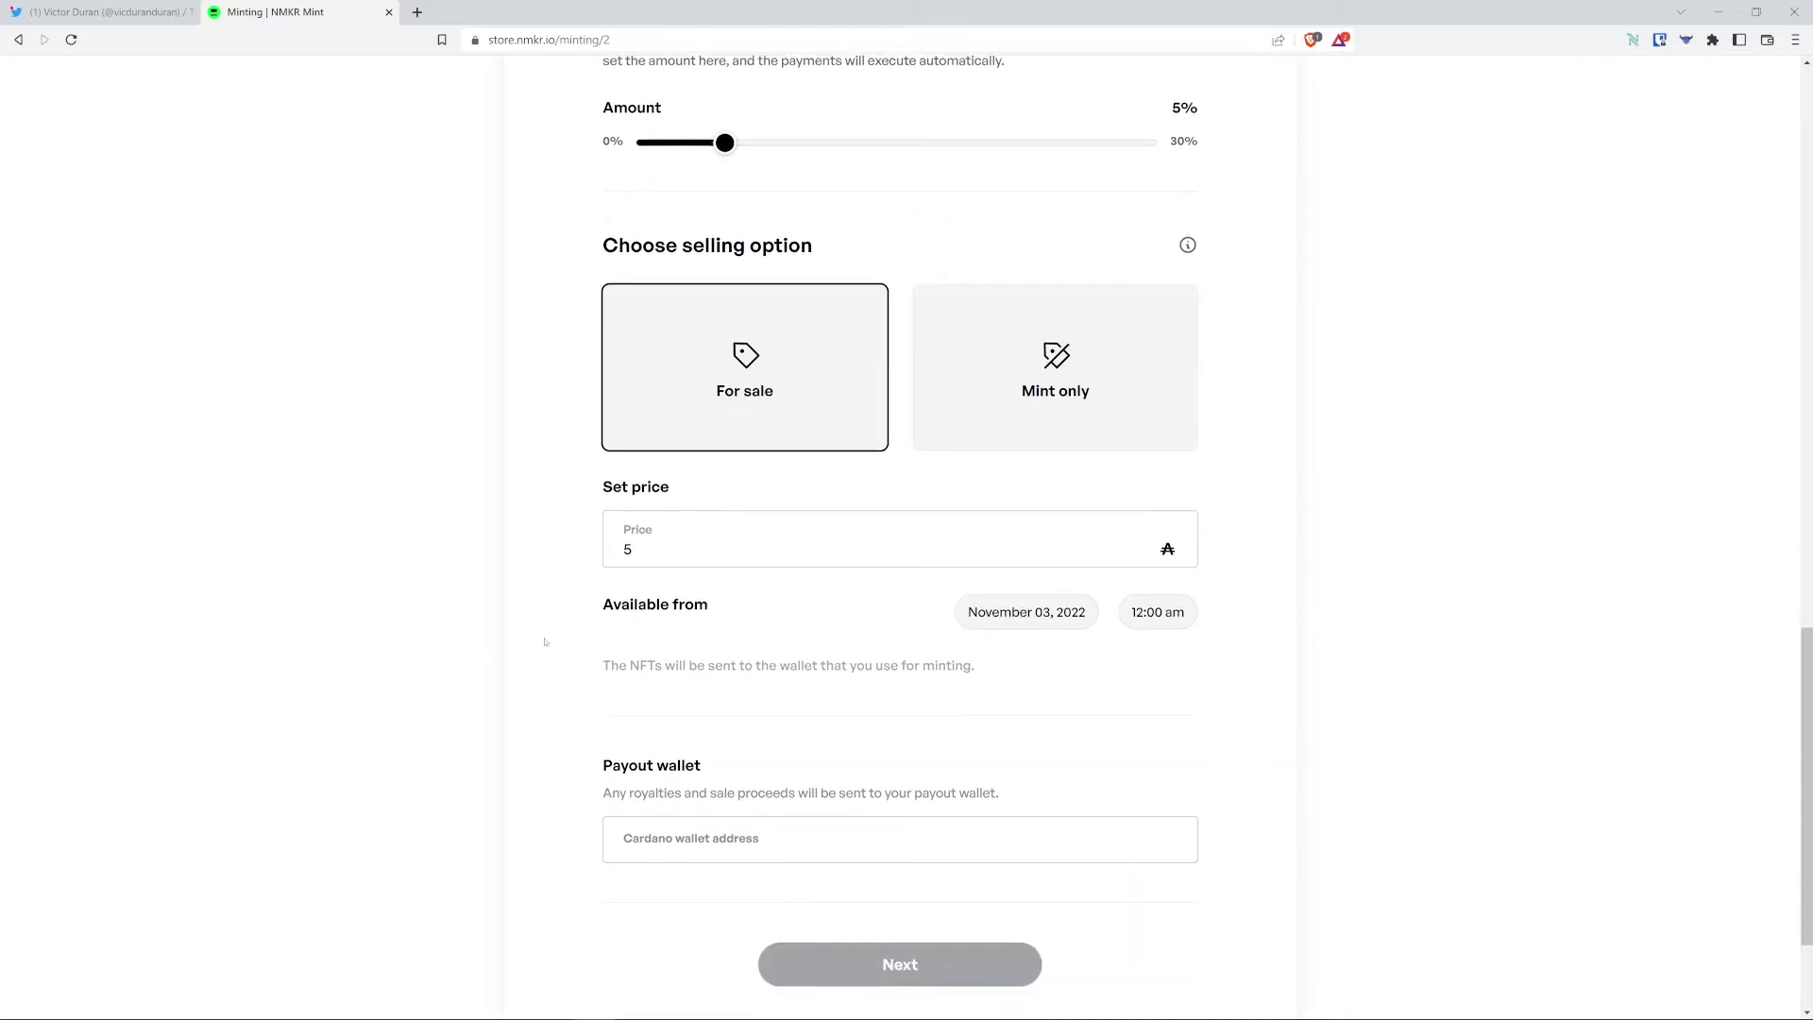
scroll(443, 288, "down", 1)
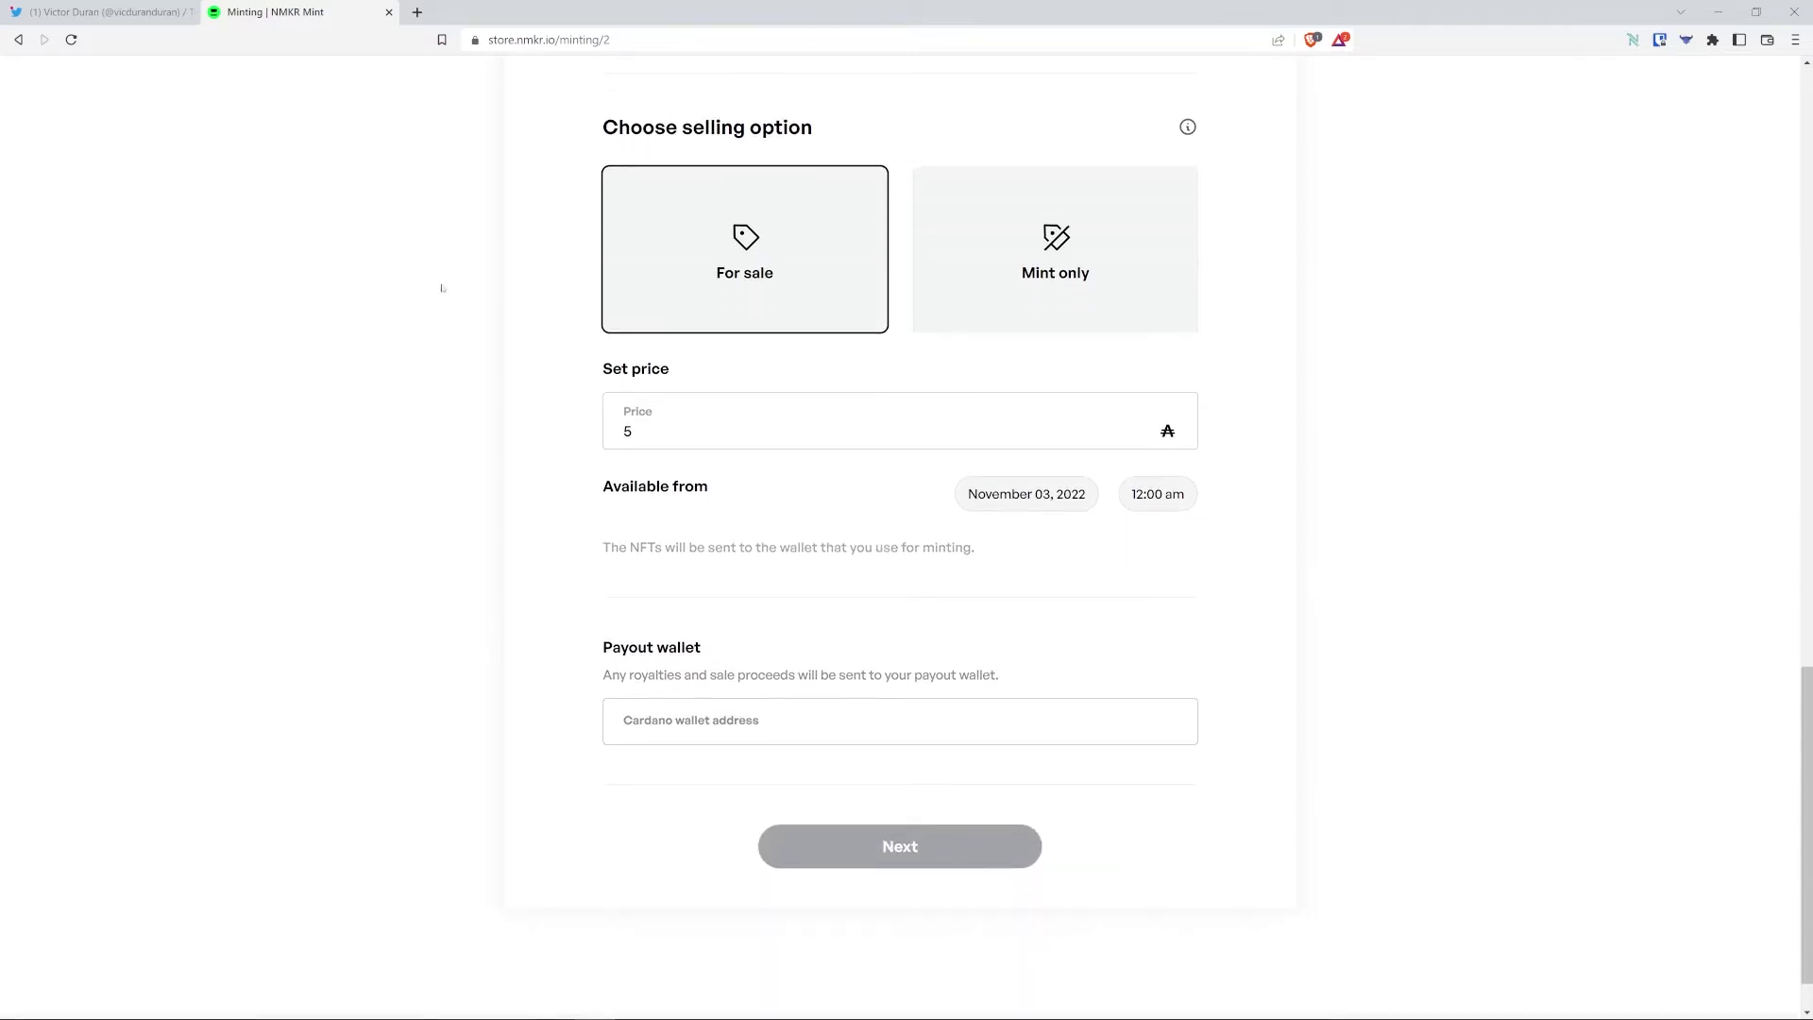
scroll(429, 337, "down", 1)
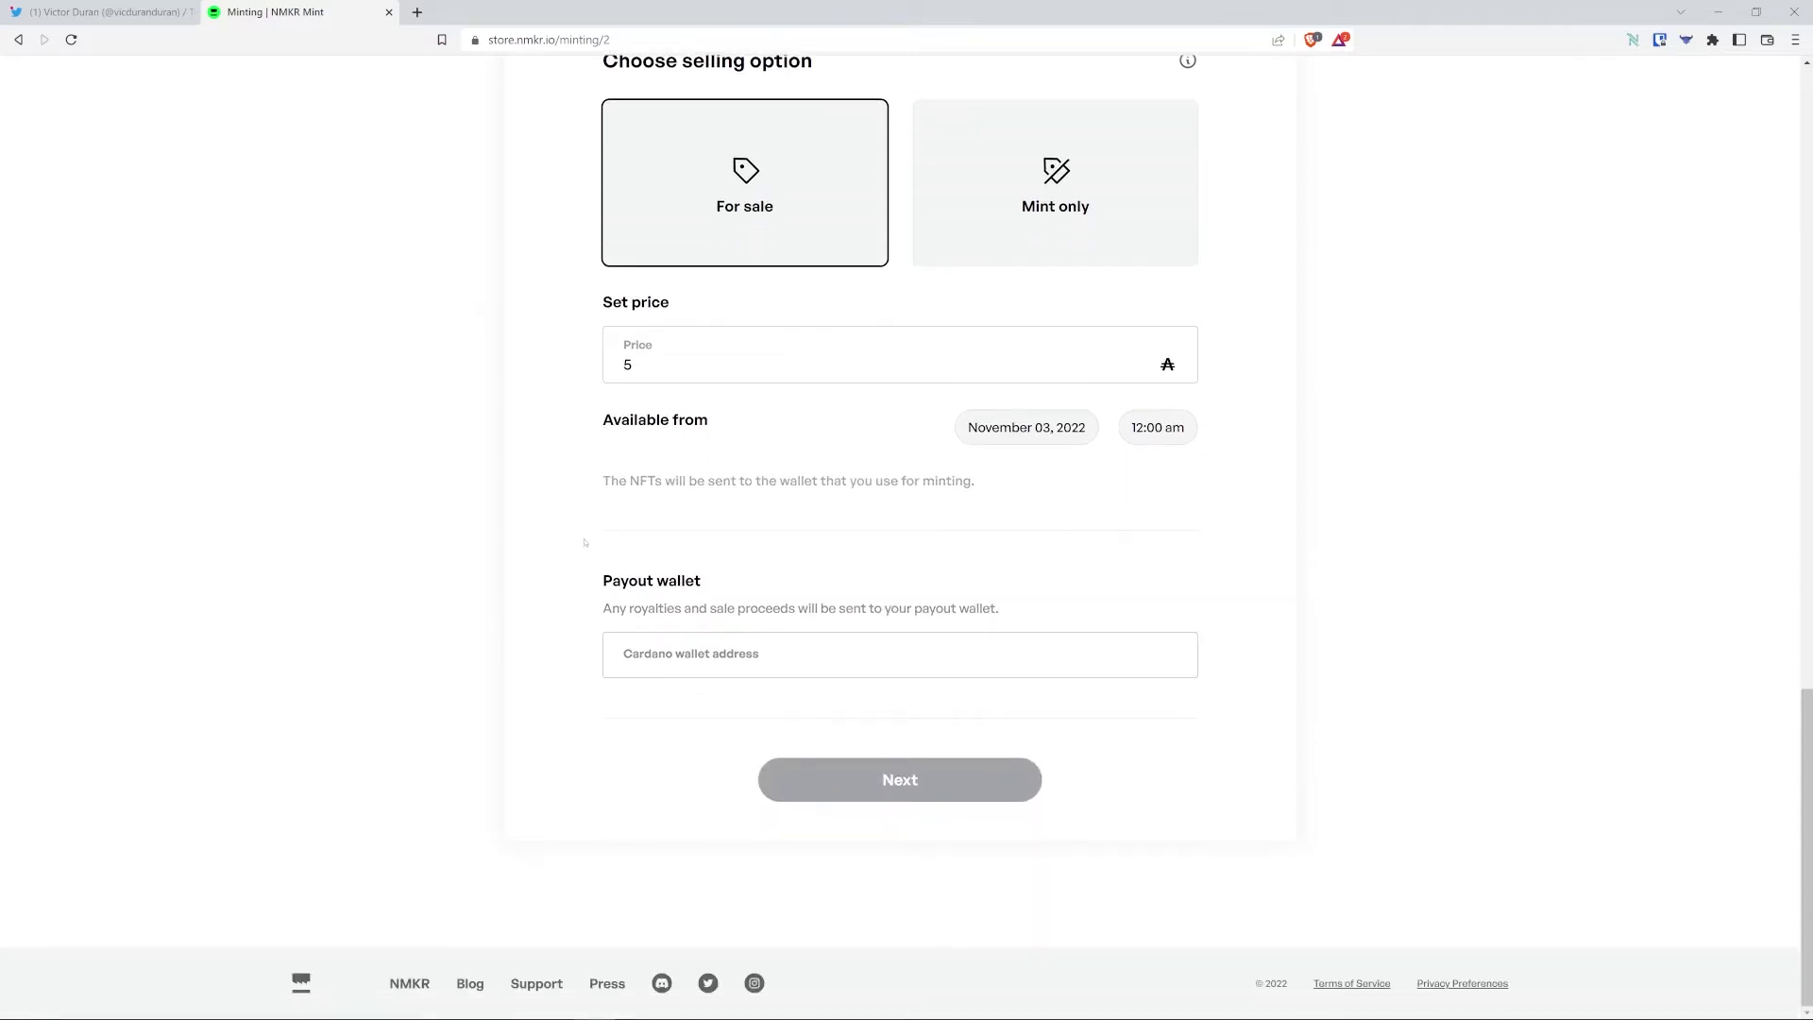
Paste the Nami wallet's receive address as the Cardano payout wallet and continue.
left_click(1632, 40)
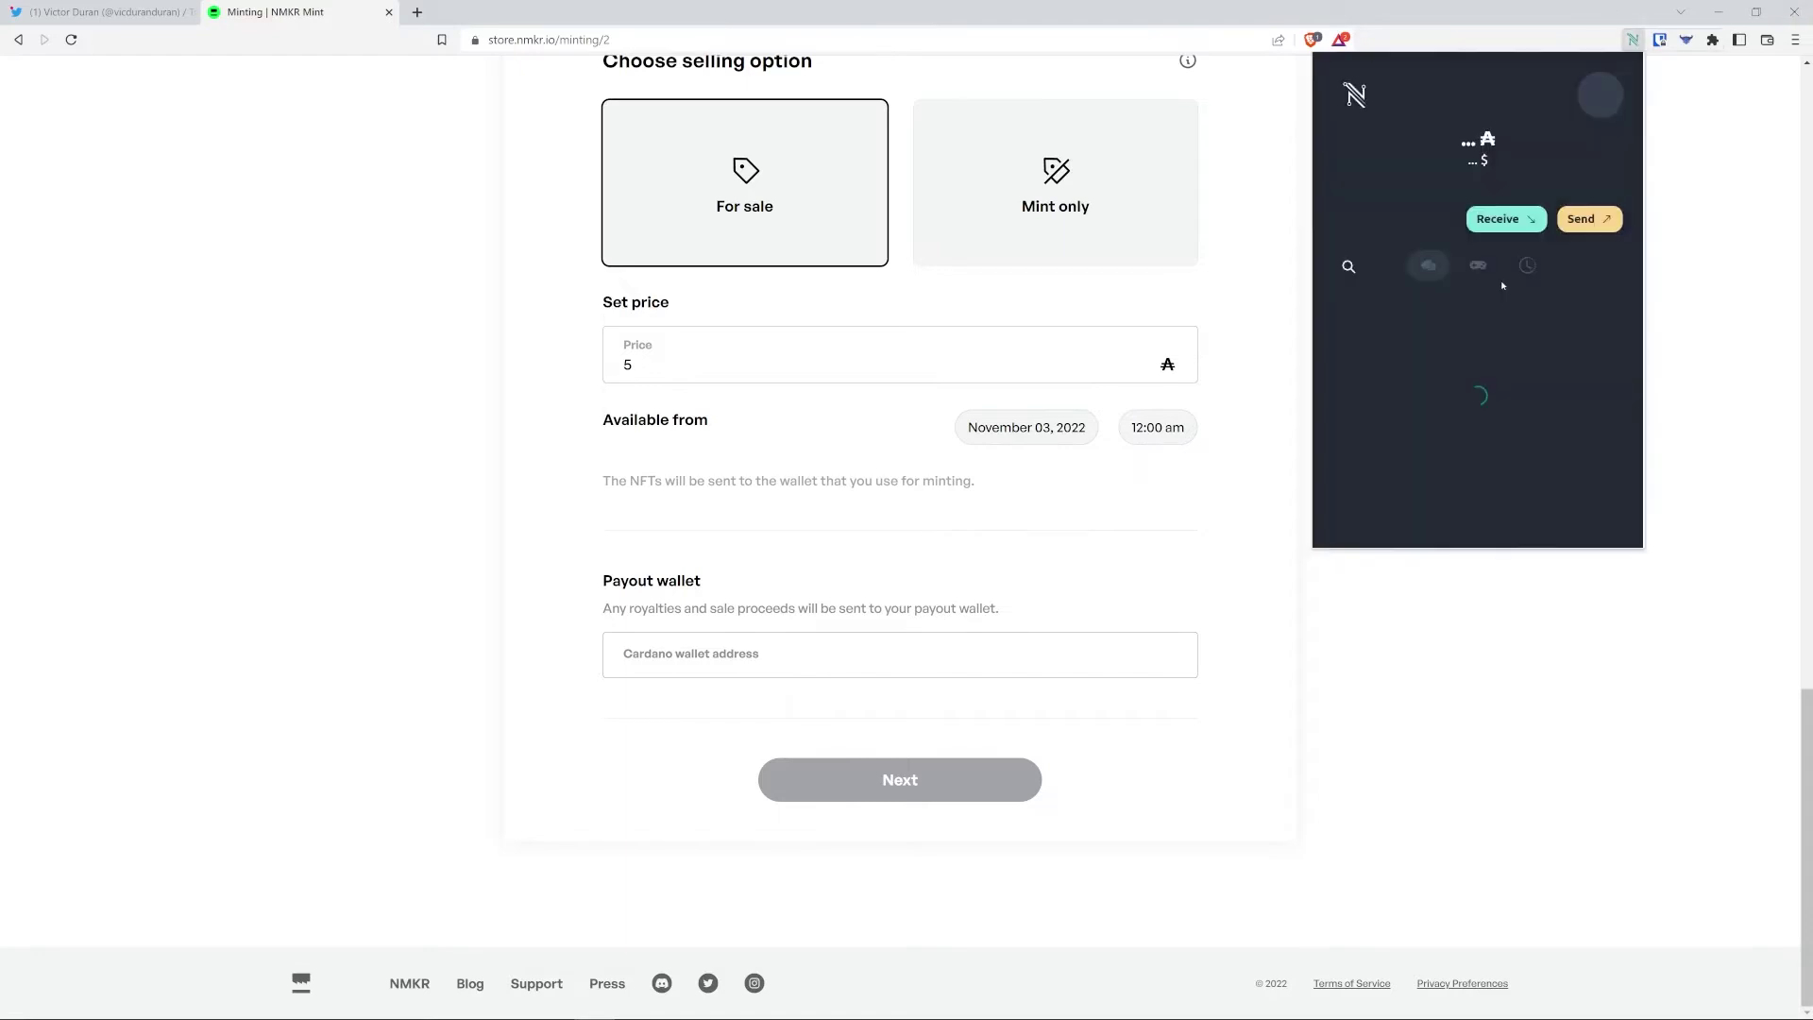
left_click(1505, 218)
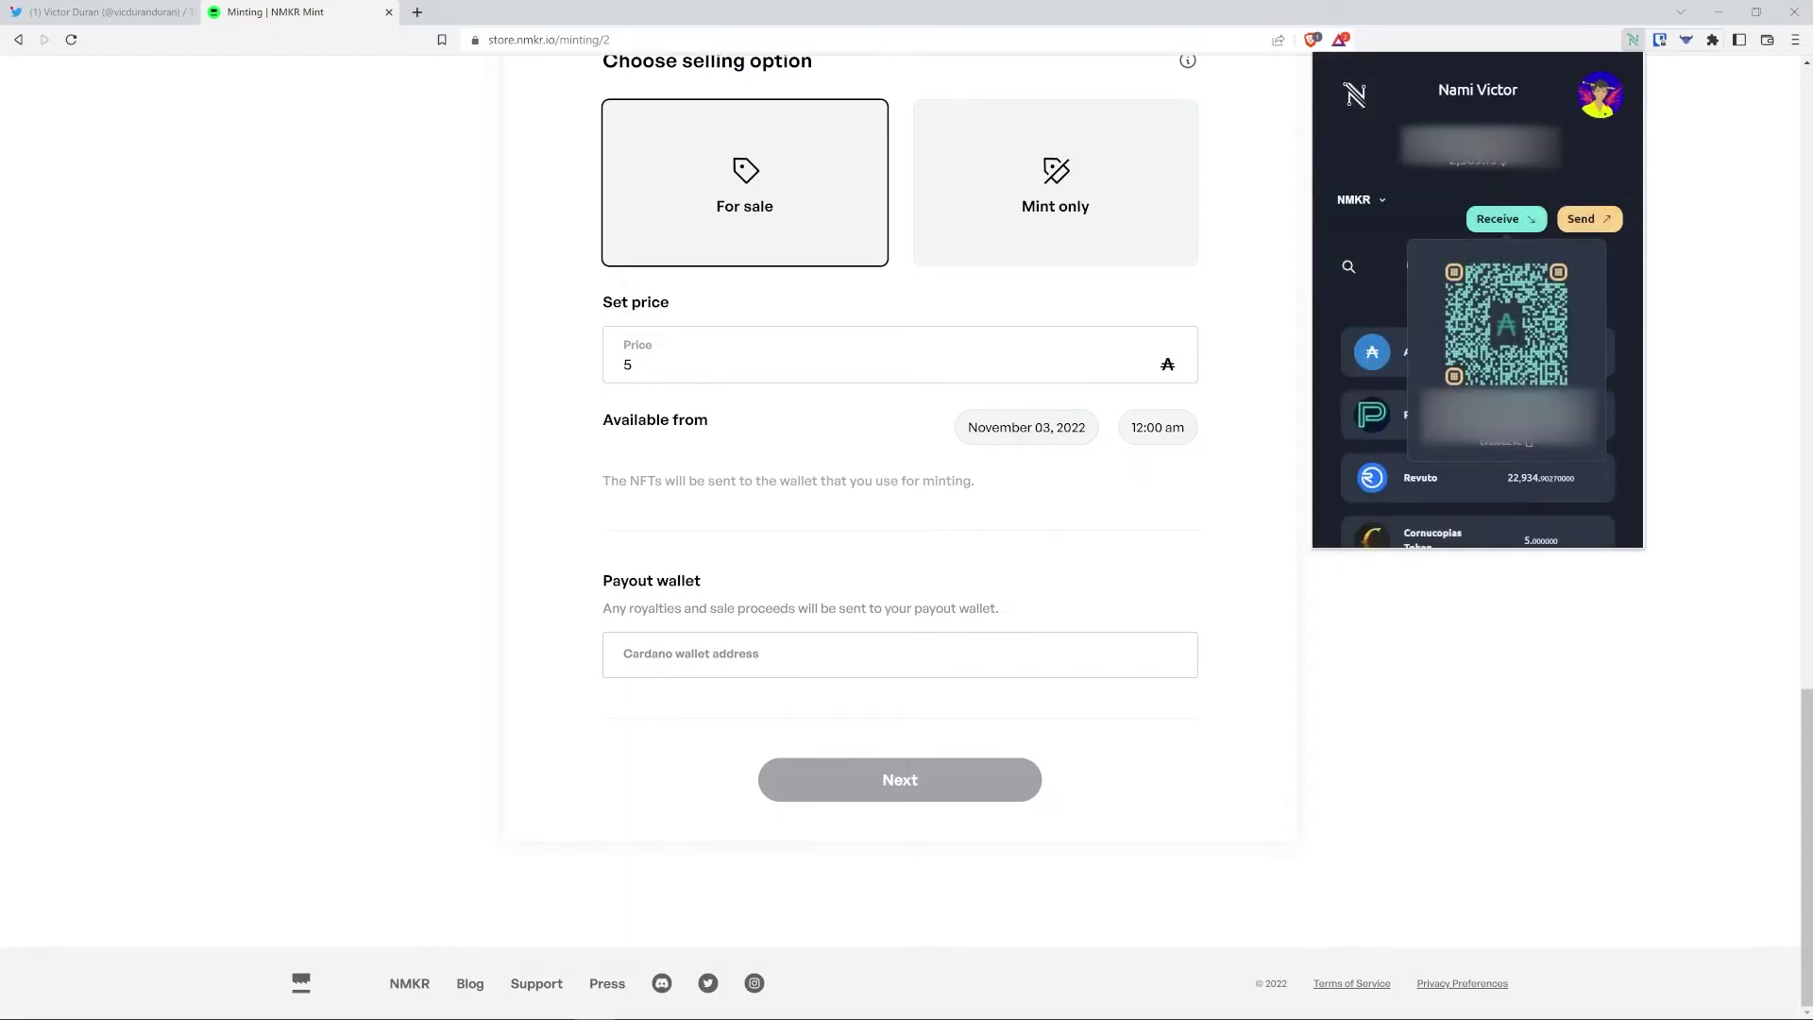
left_click(1506, 432)
left_click(1475, 631)
left_click(756, 659)
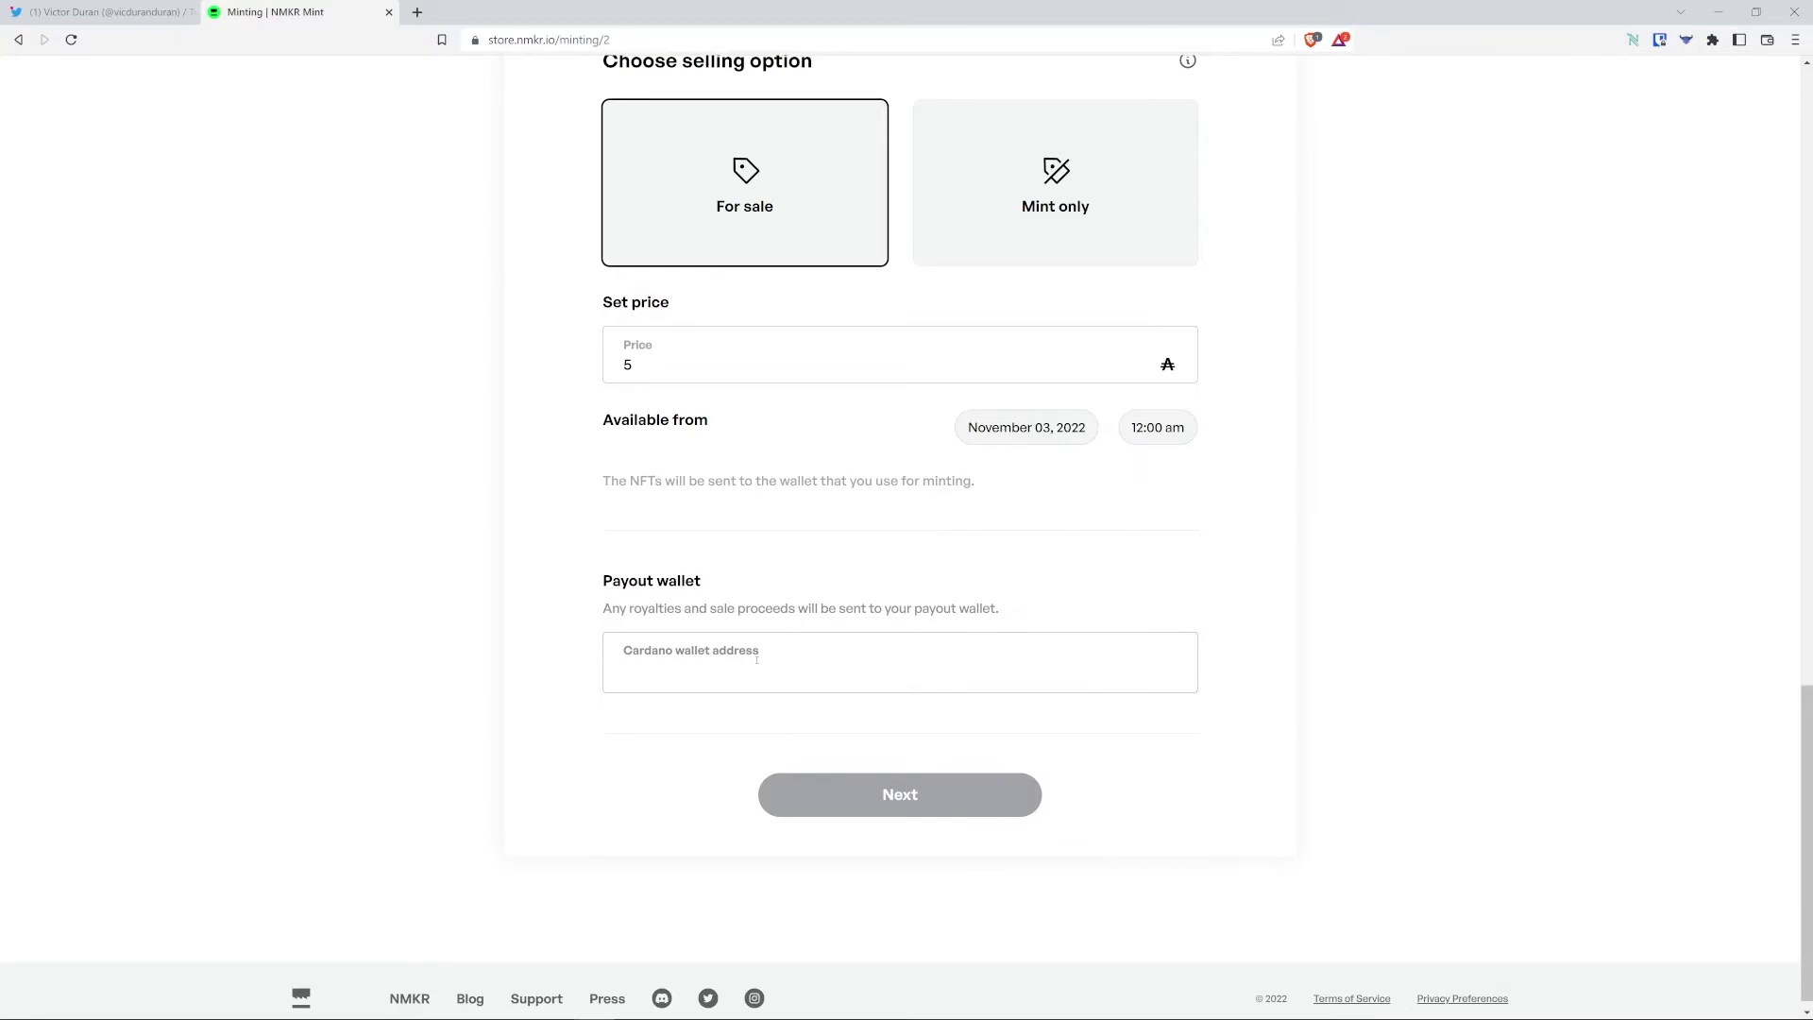
key("ctrl+v")
scroll(1027, 692, "down", 1)
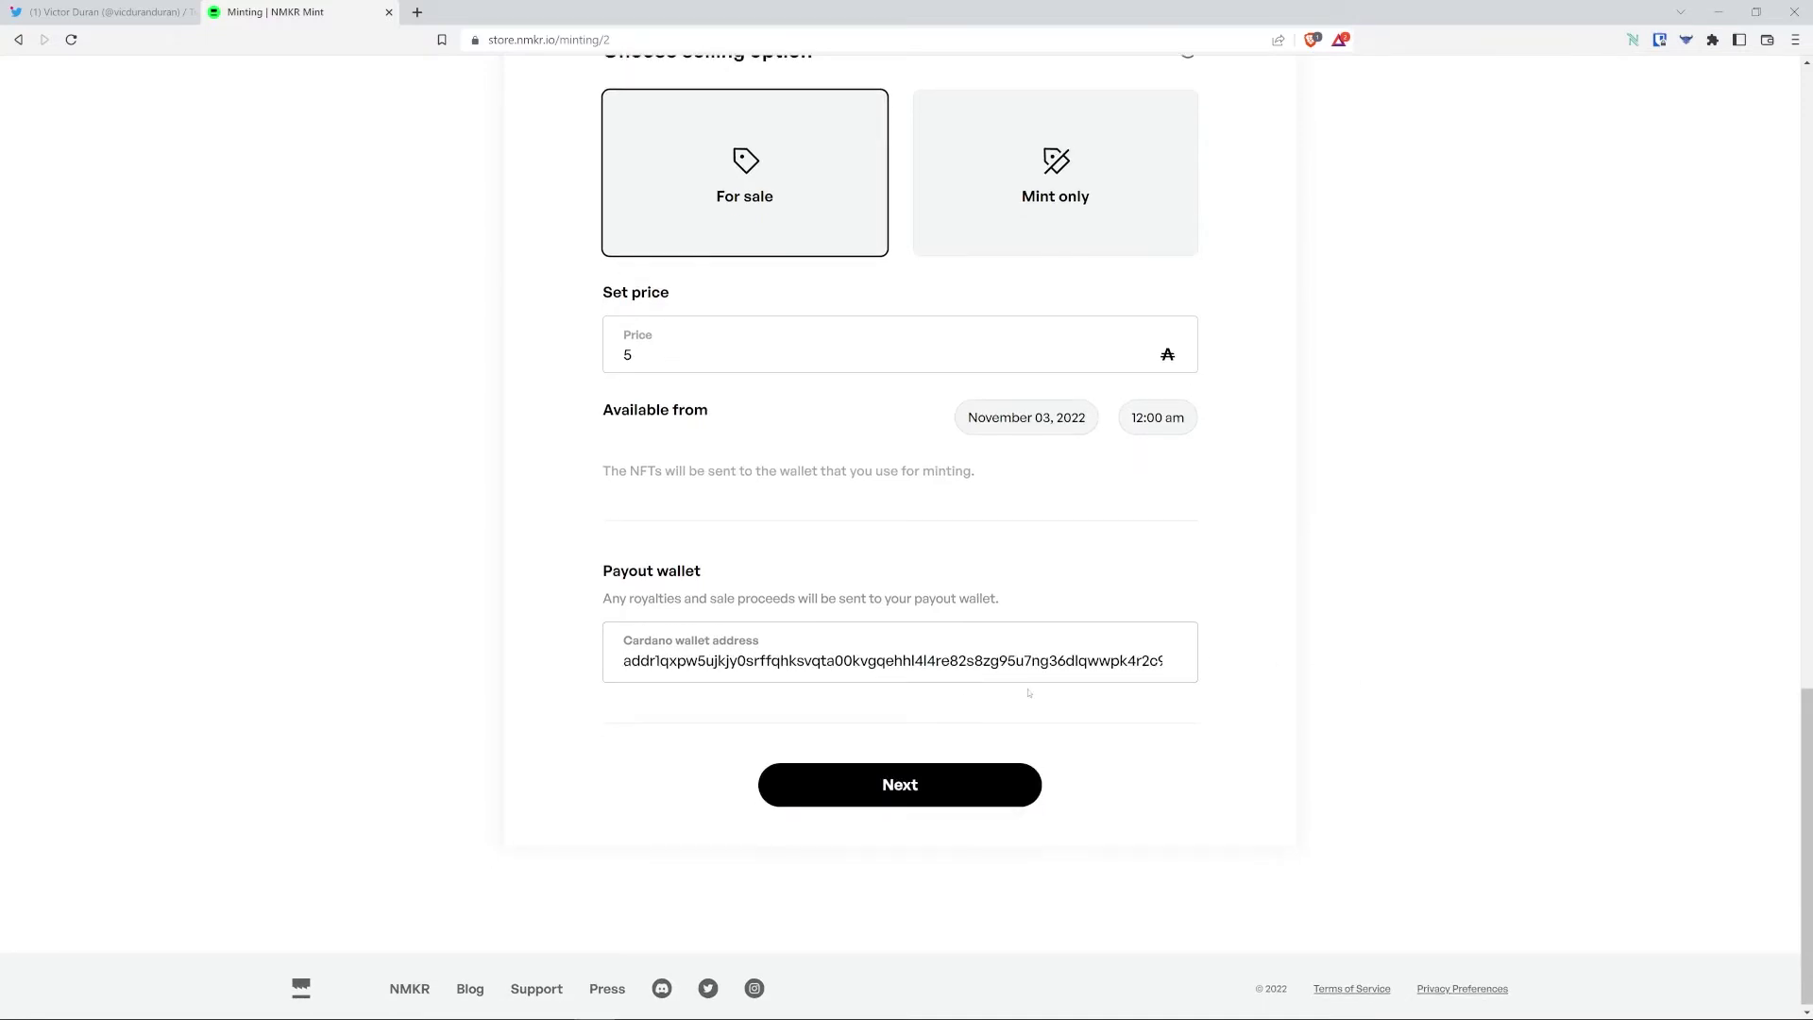
left_click(916, 776)
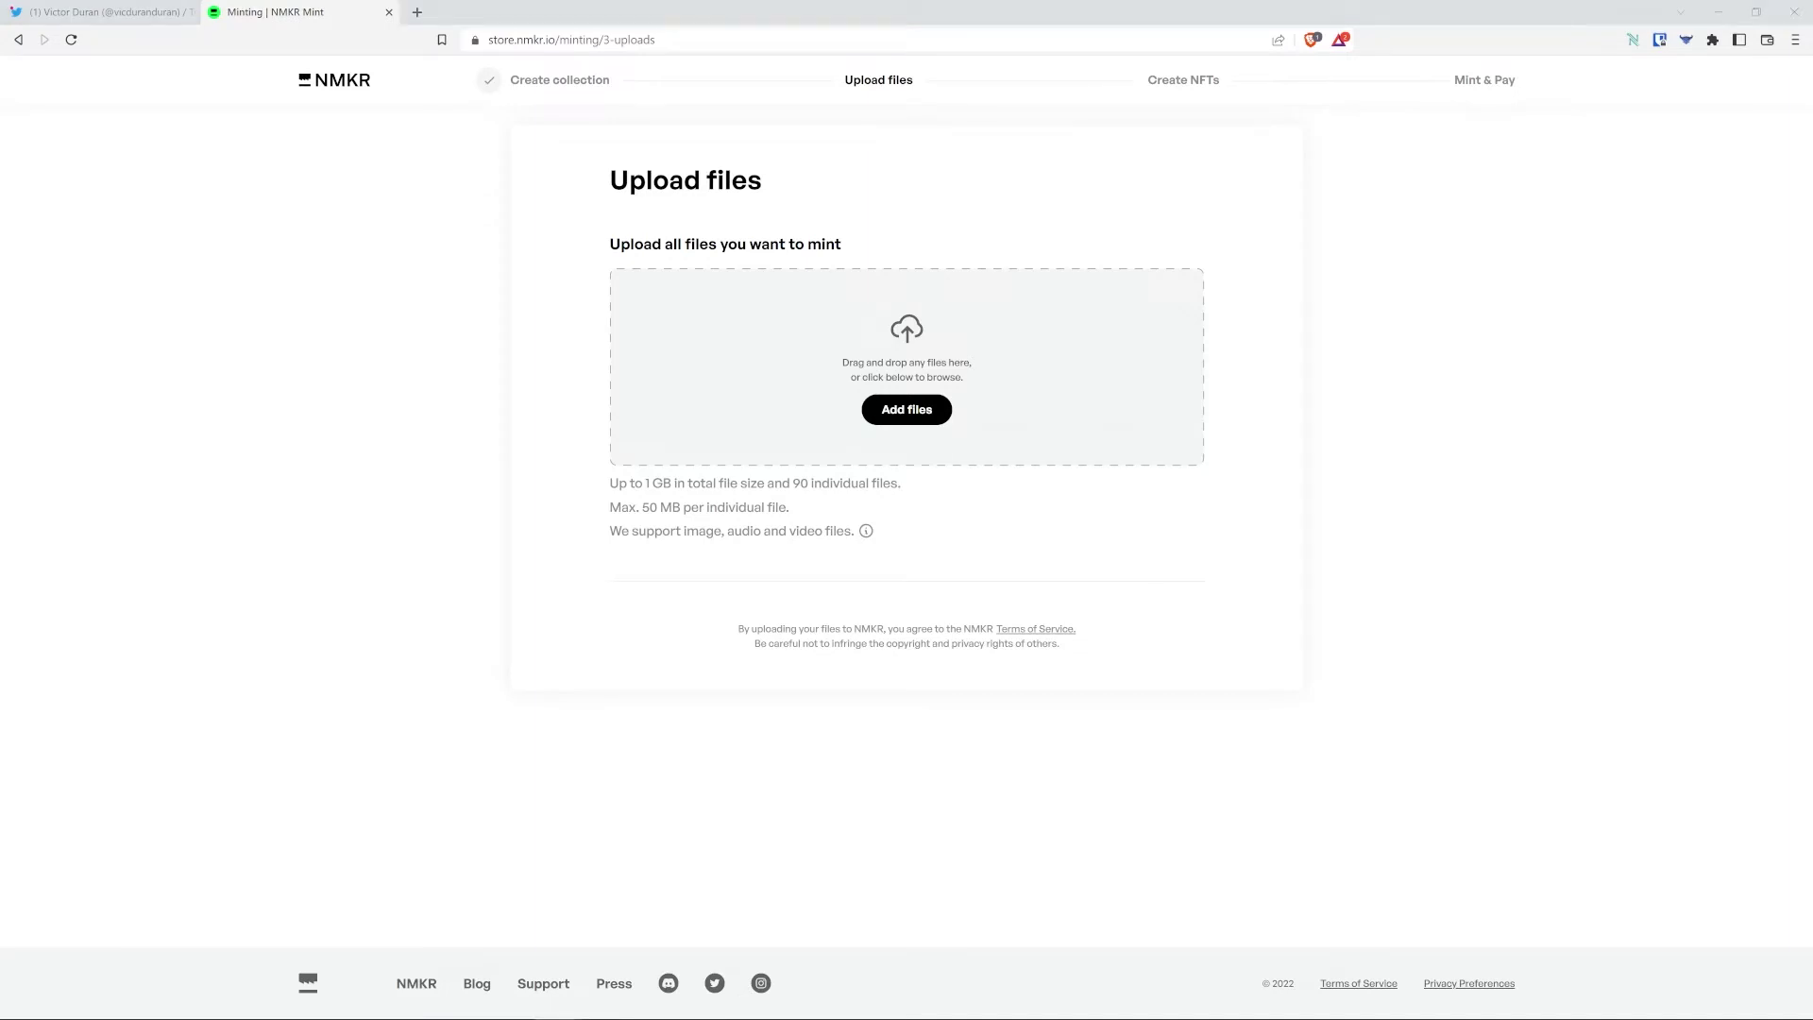
Upload all 12 sloth PNG files to the drop zone and proceed to creating the NFTs.
left_click_drag(679, 335, 897, 378)
scroll(1228, 489, "down", 1)
scroll(1228, 488, "down", 7)
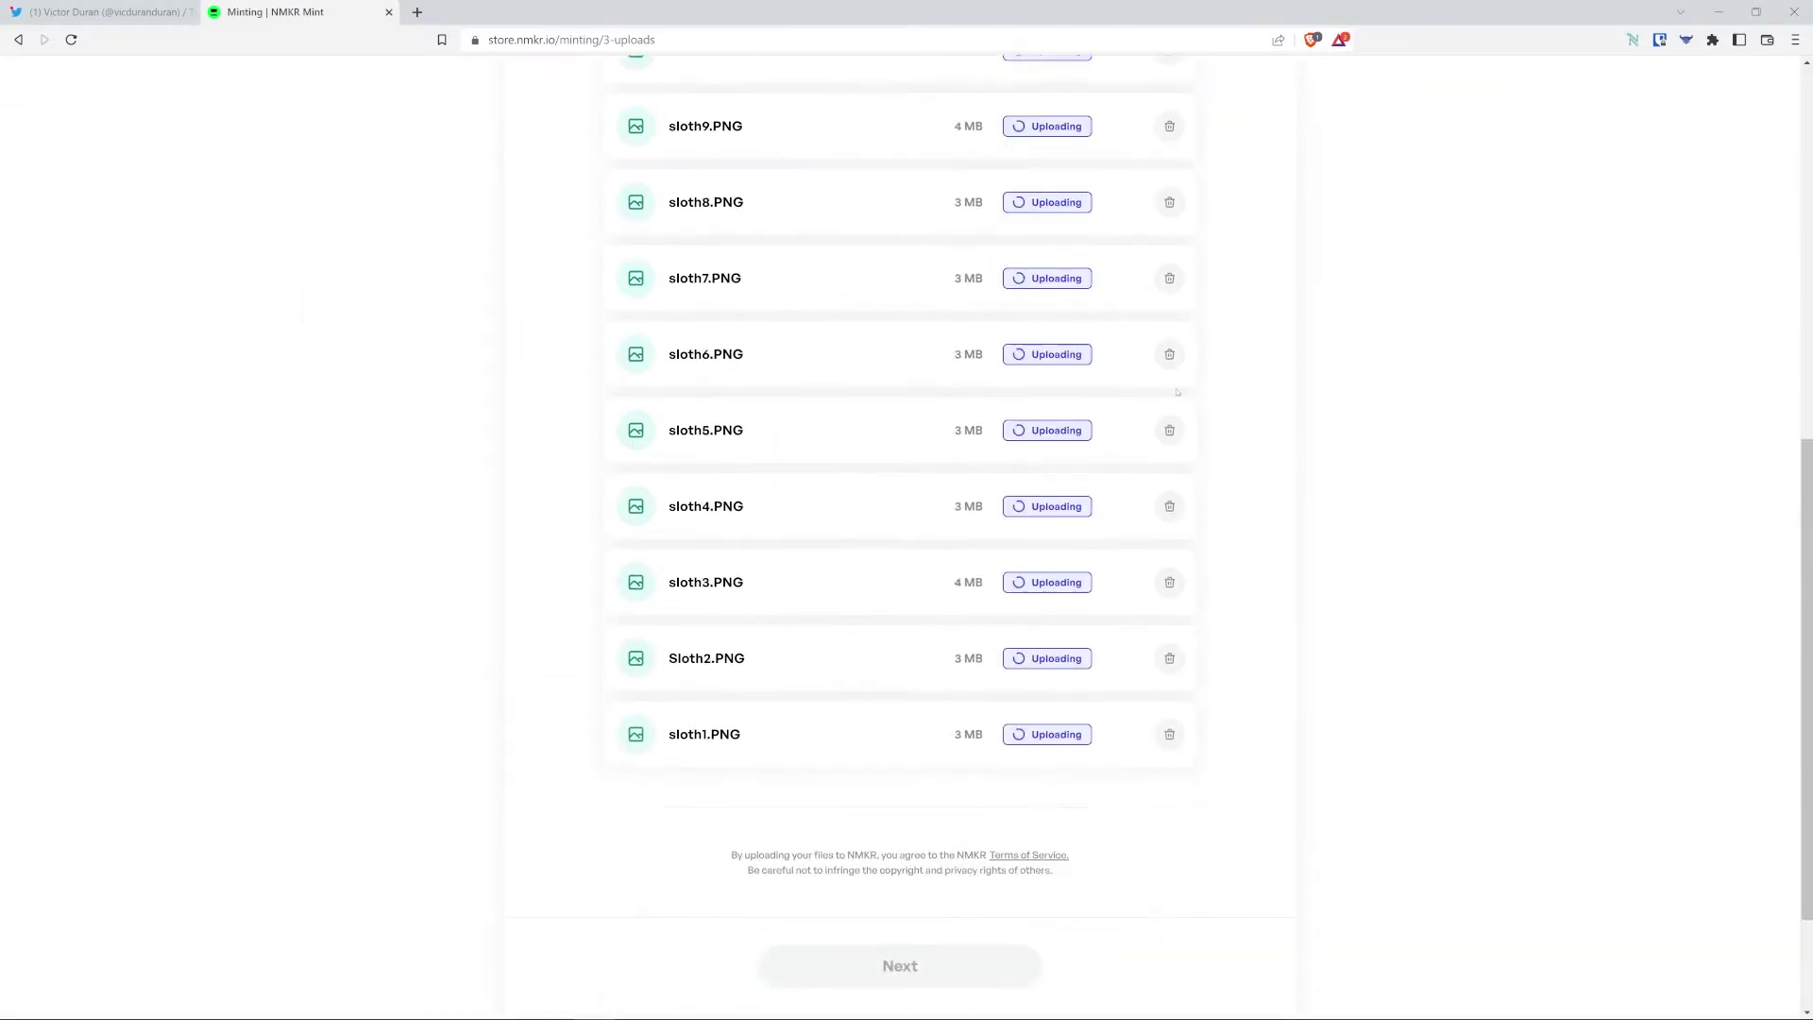
scroll(1177, 378, "up", 8)
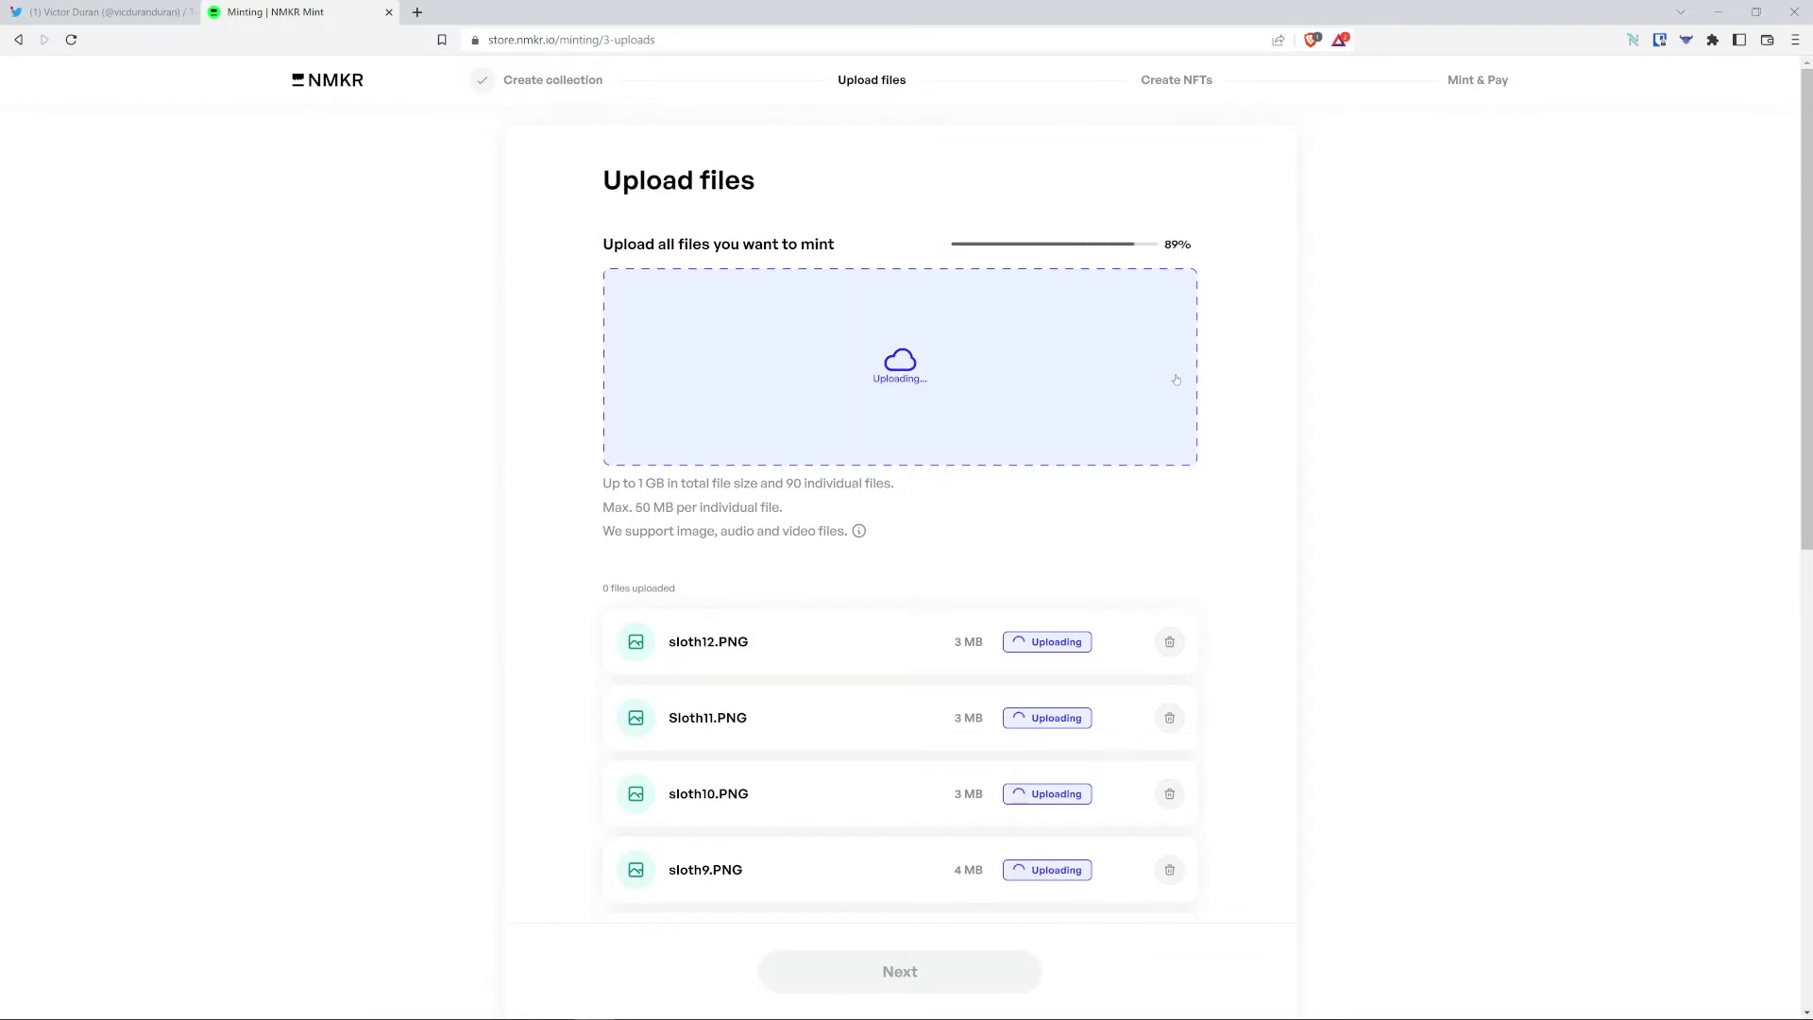
scroll(1177, 378, "down", 10)
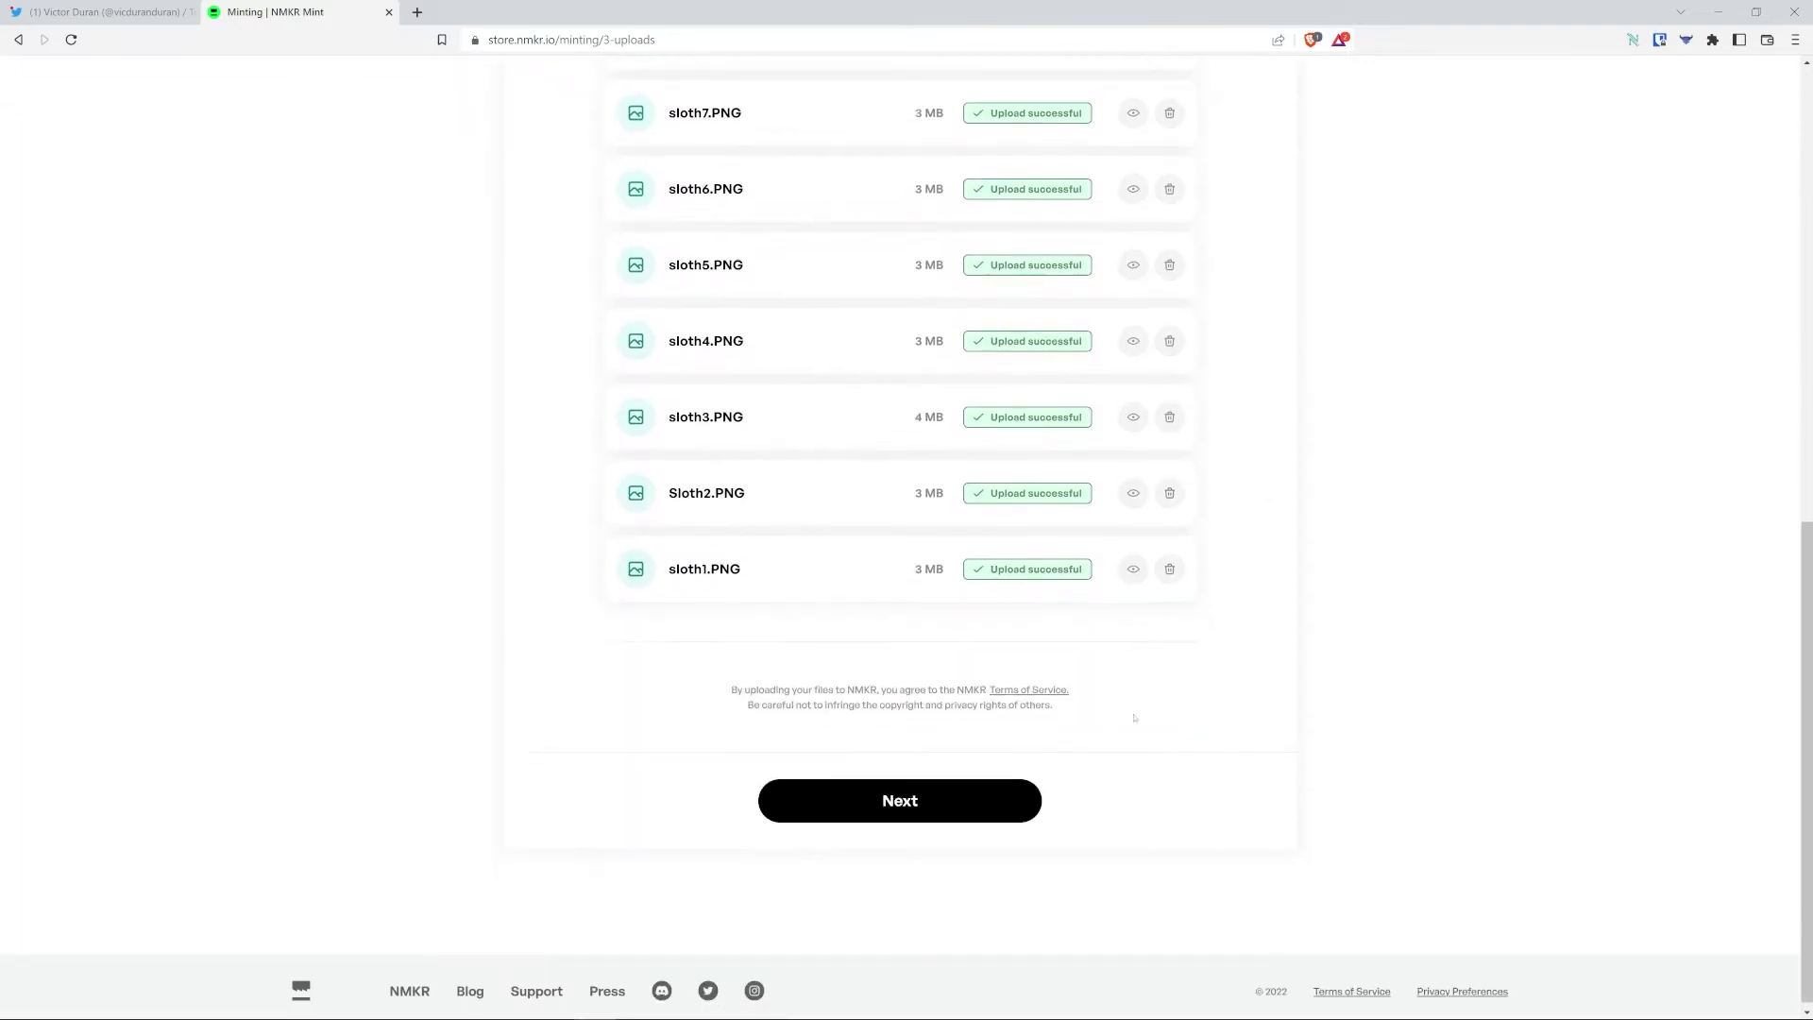
left_click(1013, 806)
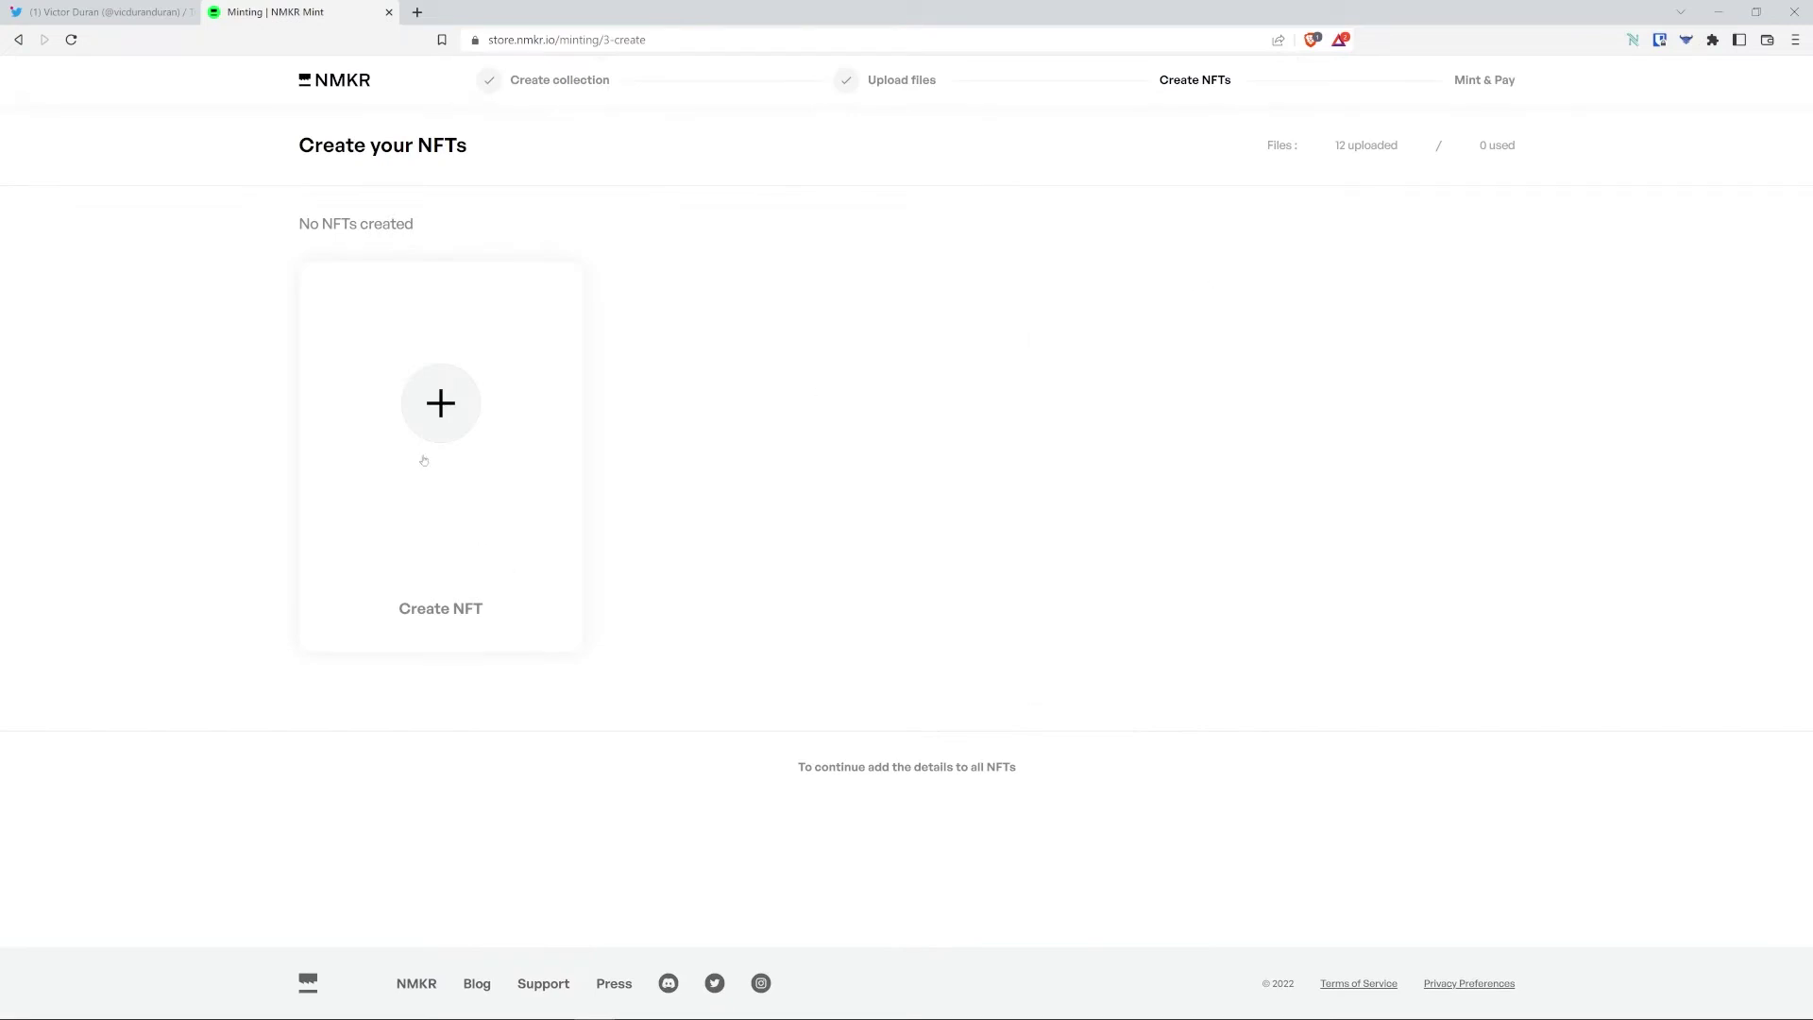
Start the Basi Dune NFT from sloth12.PNG, described 'The eldest of the Sloth Gurus', token BasiDune.
left_click(439, 429)
scroll(725, 652, "down", 2)
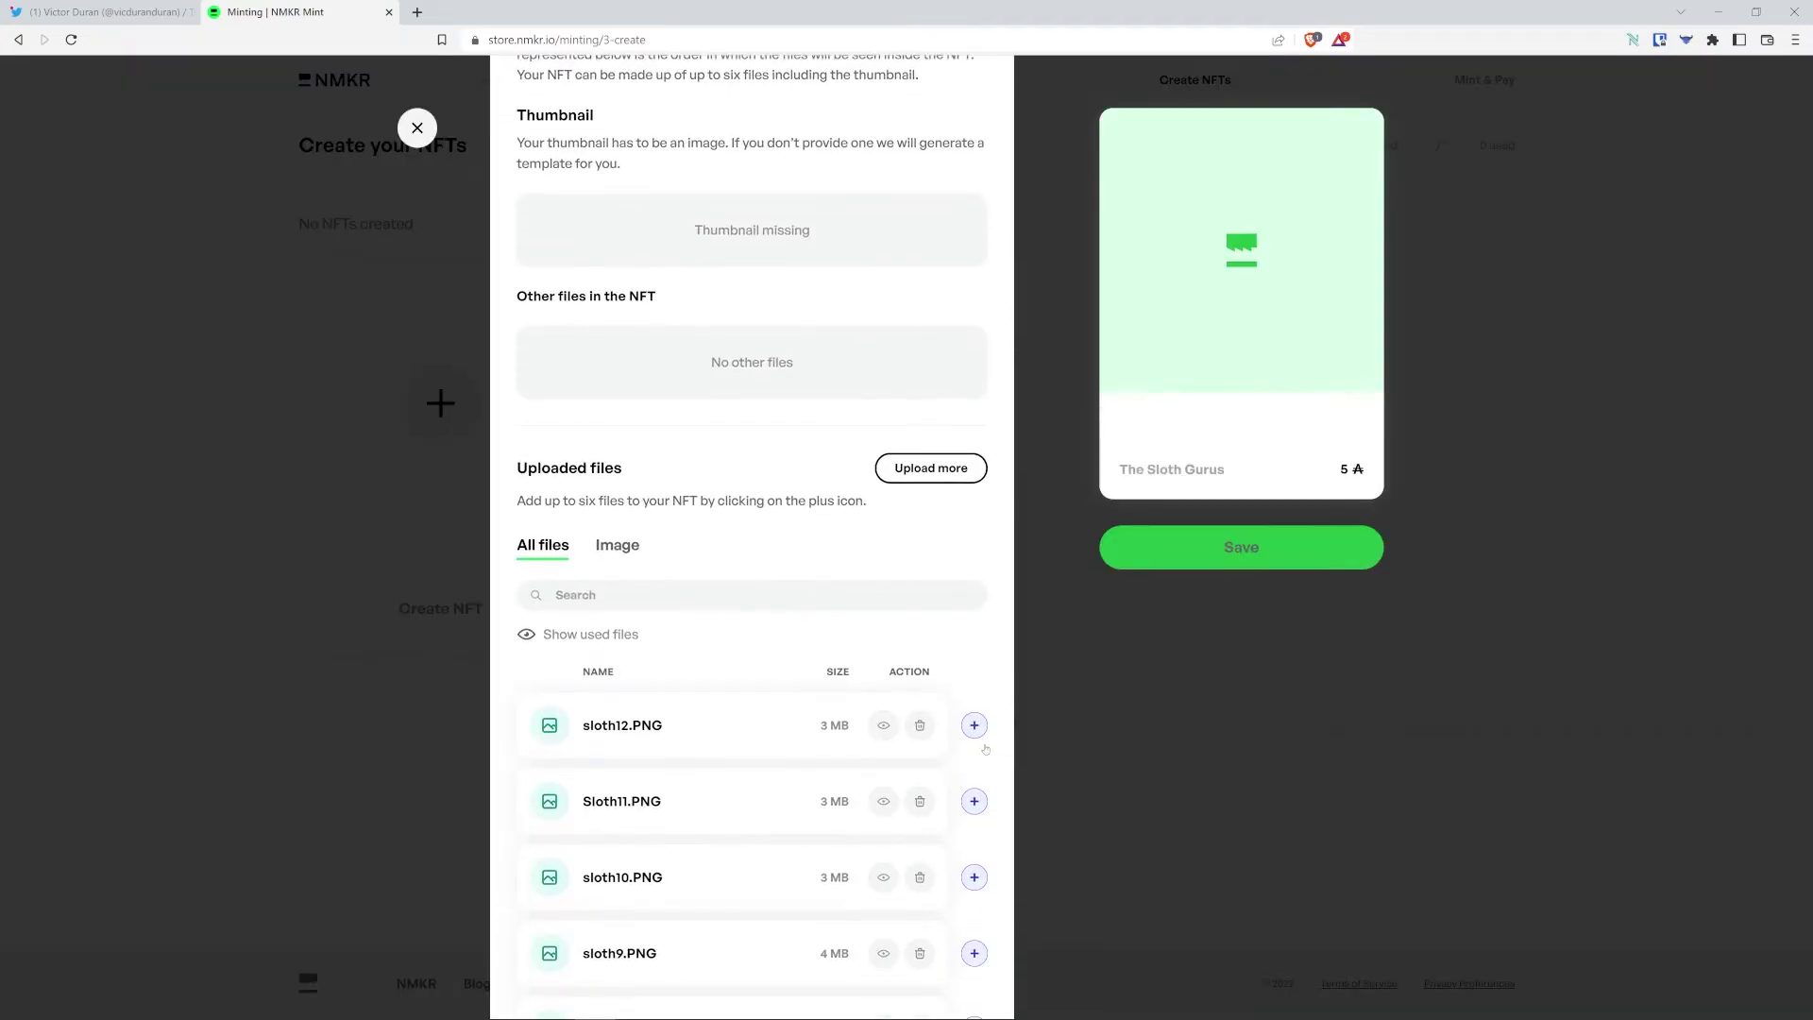
left_click(974, 725)
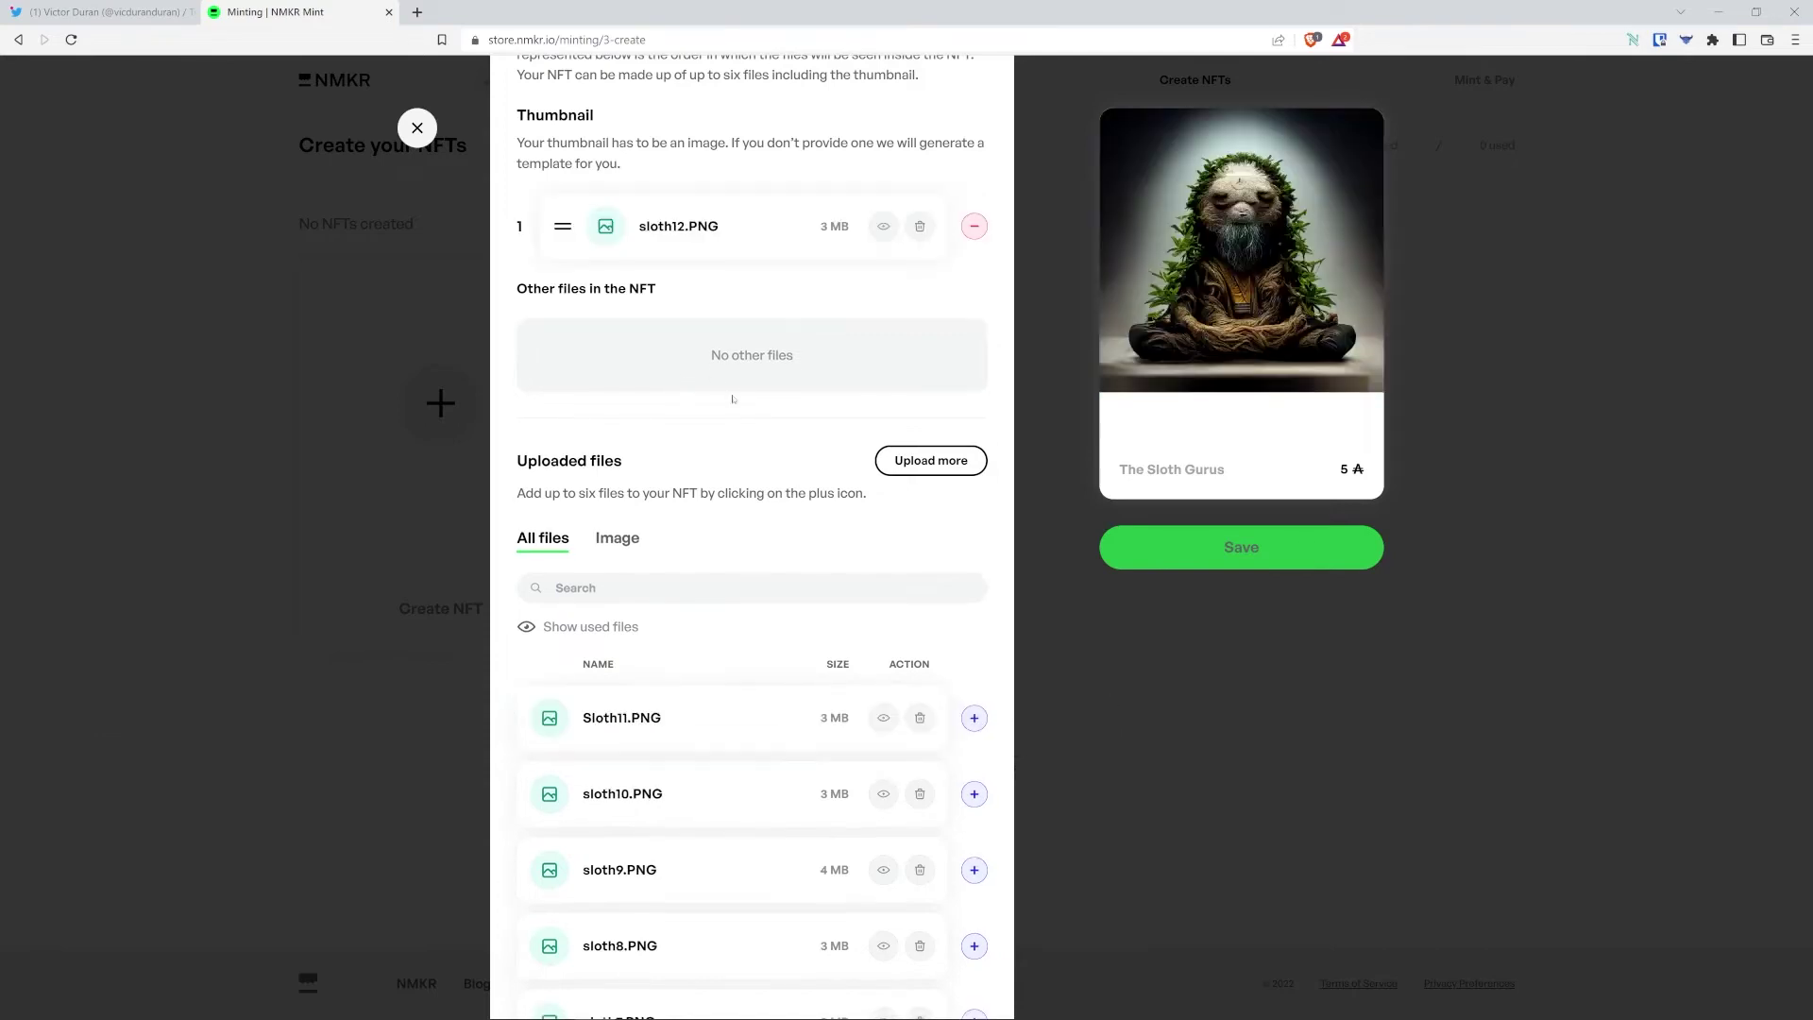
scroll(806, 733, "down", 6)
scroll(806, 733, "down", 2)
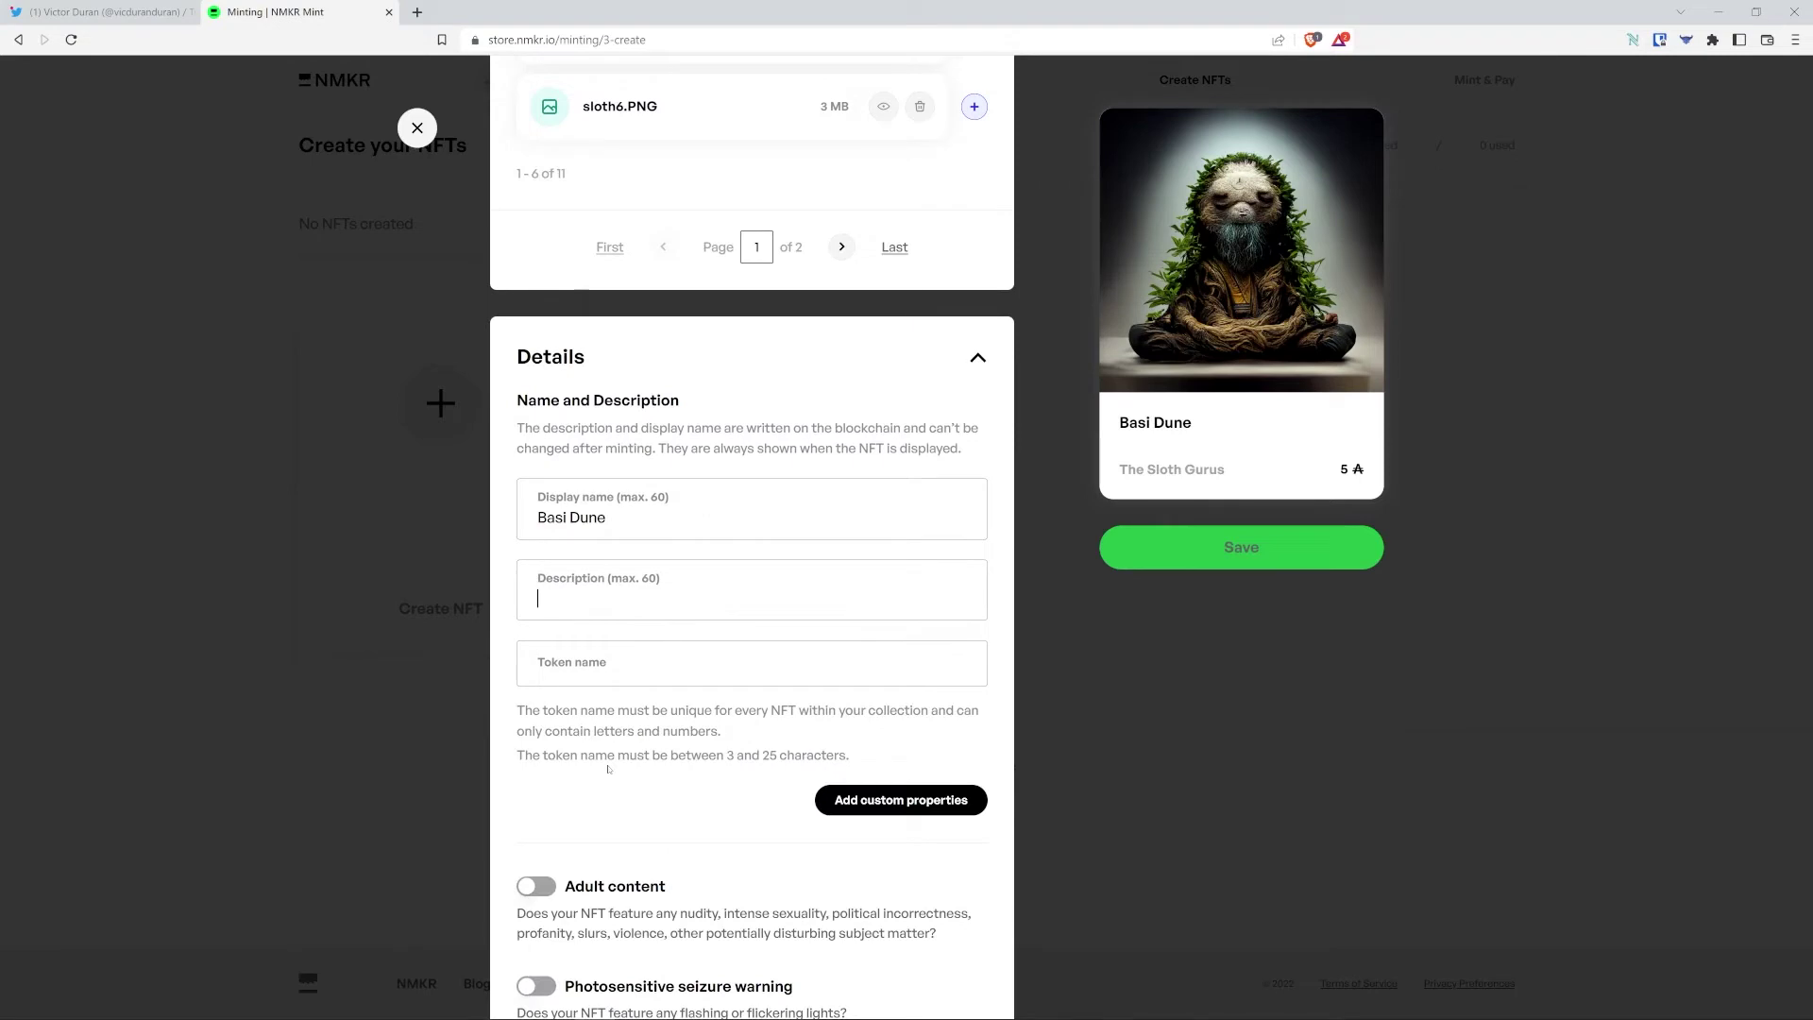
type("The eldest of the Sloth Gurus")
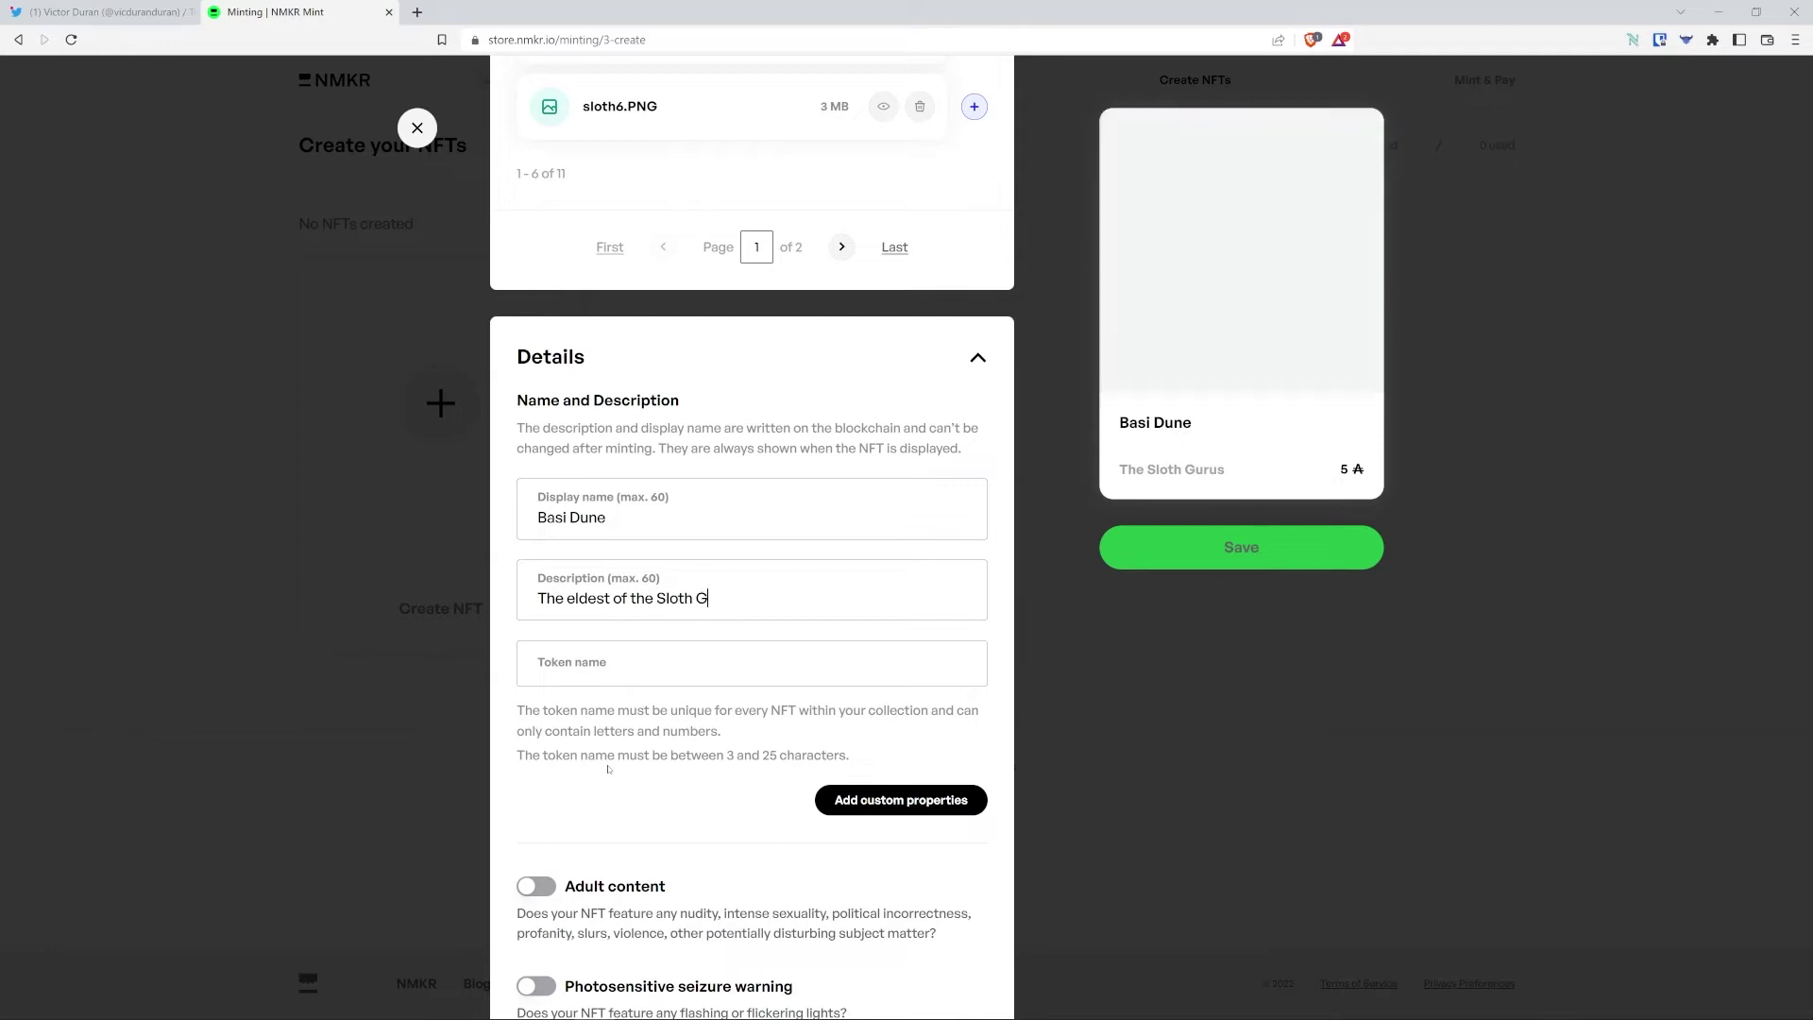
key("Tab")
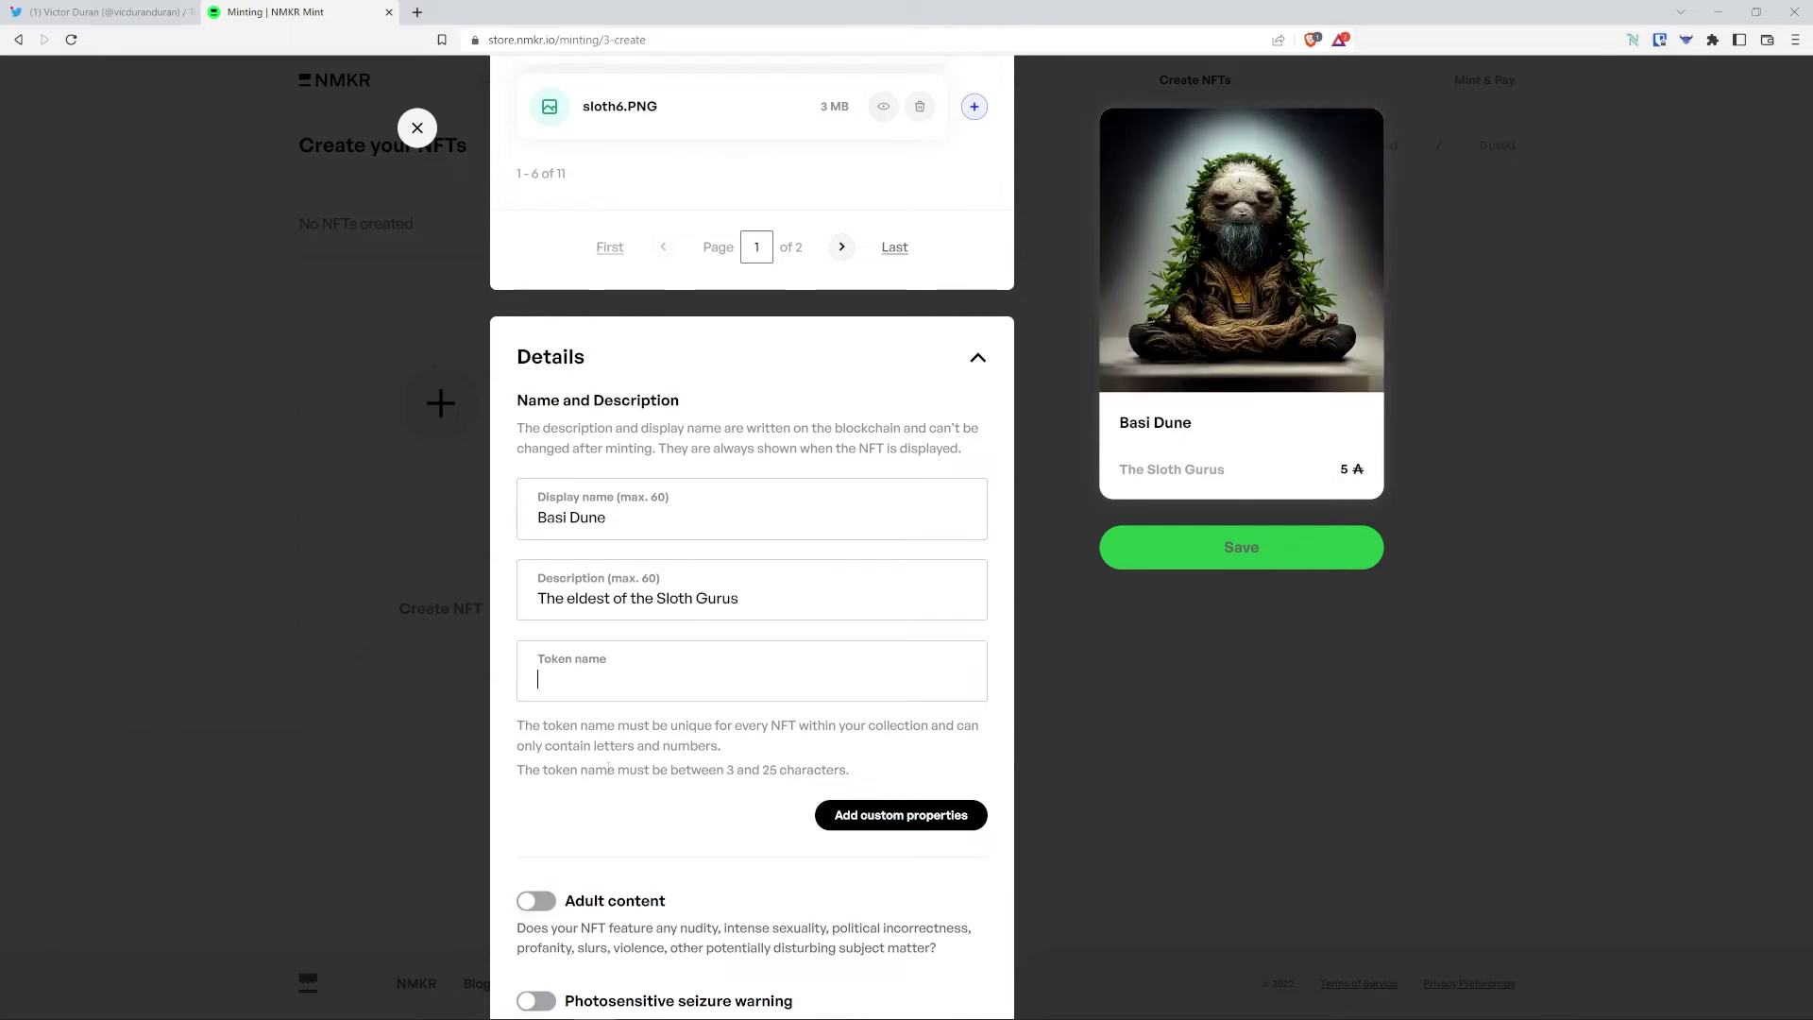
type("Bais")
key("BackSpace")
key("BackSpace")
type("si")
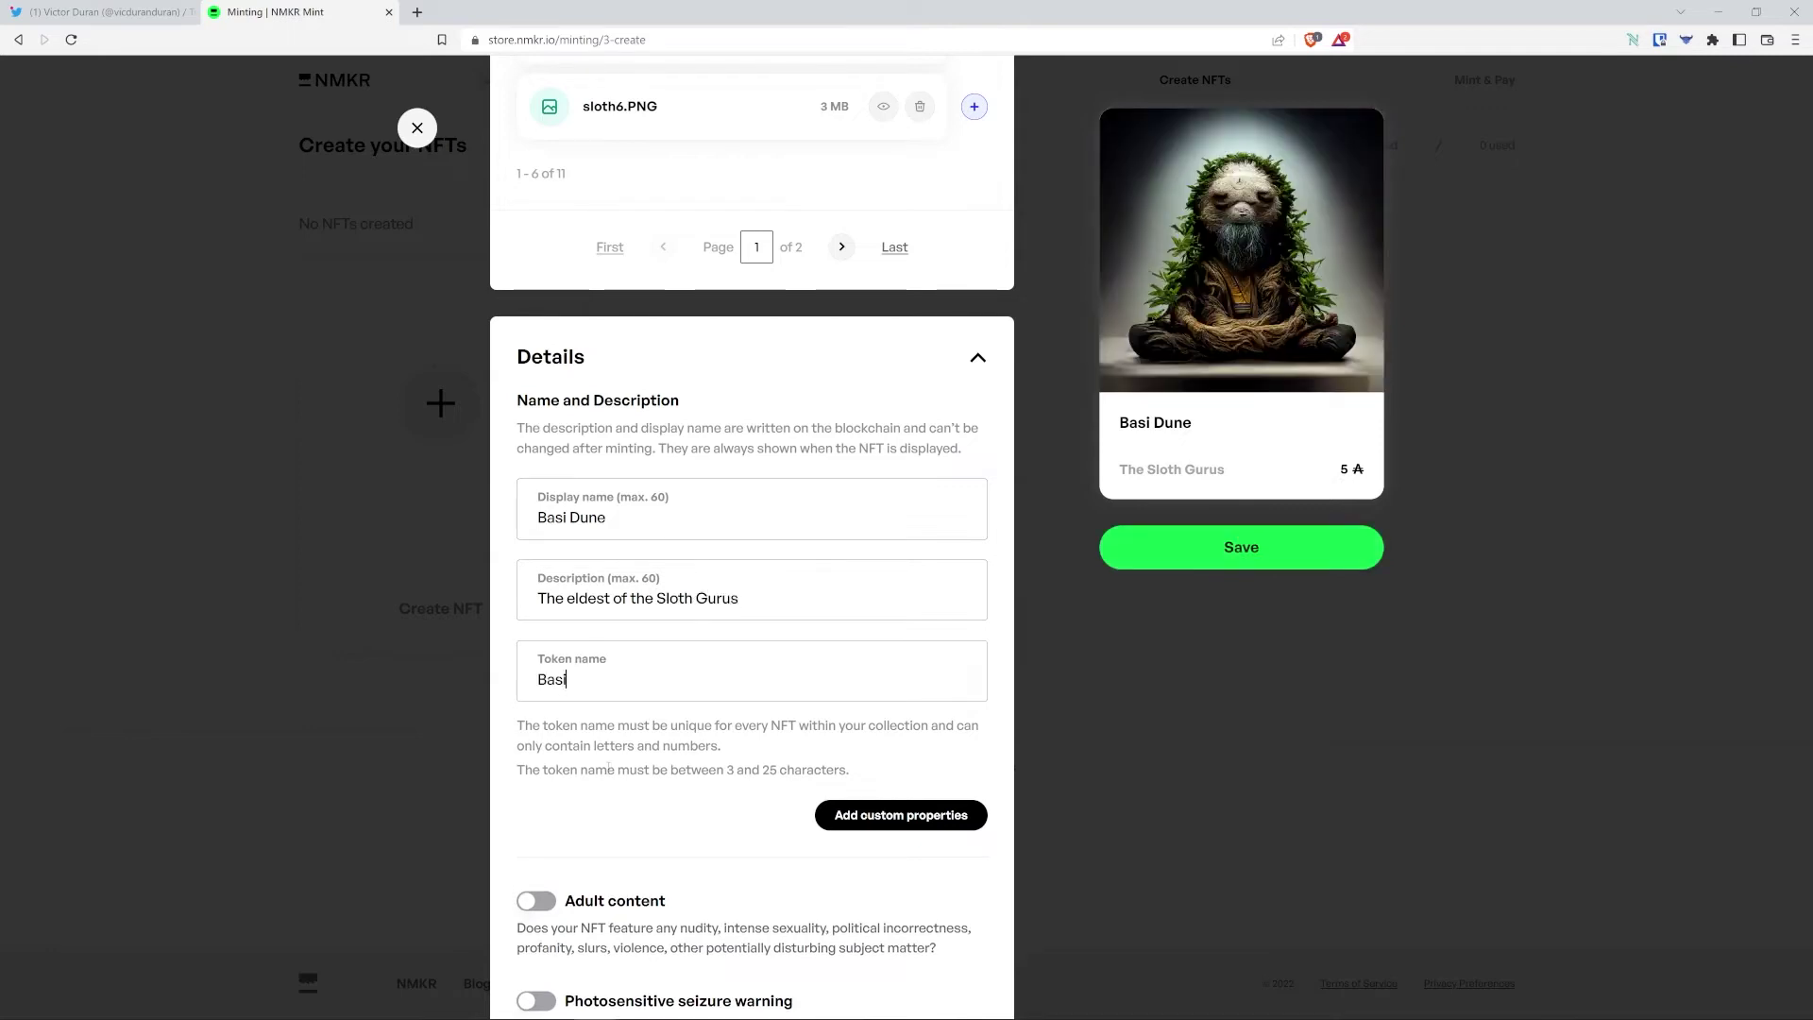
type("Dune")
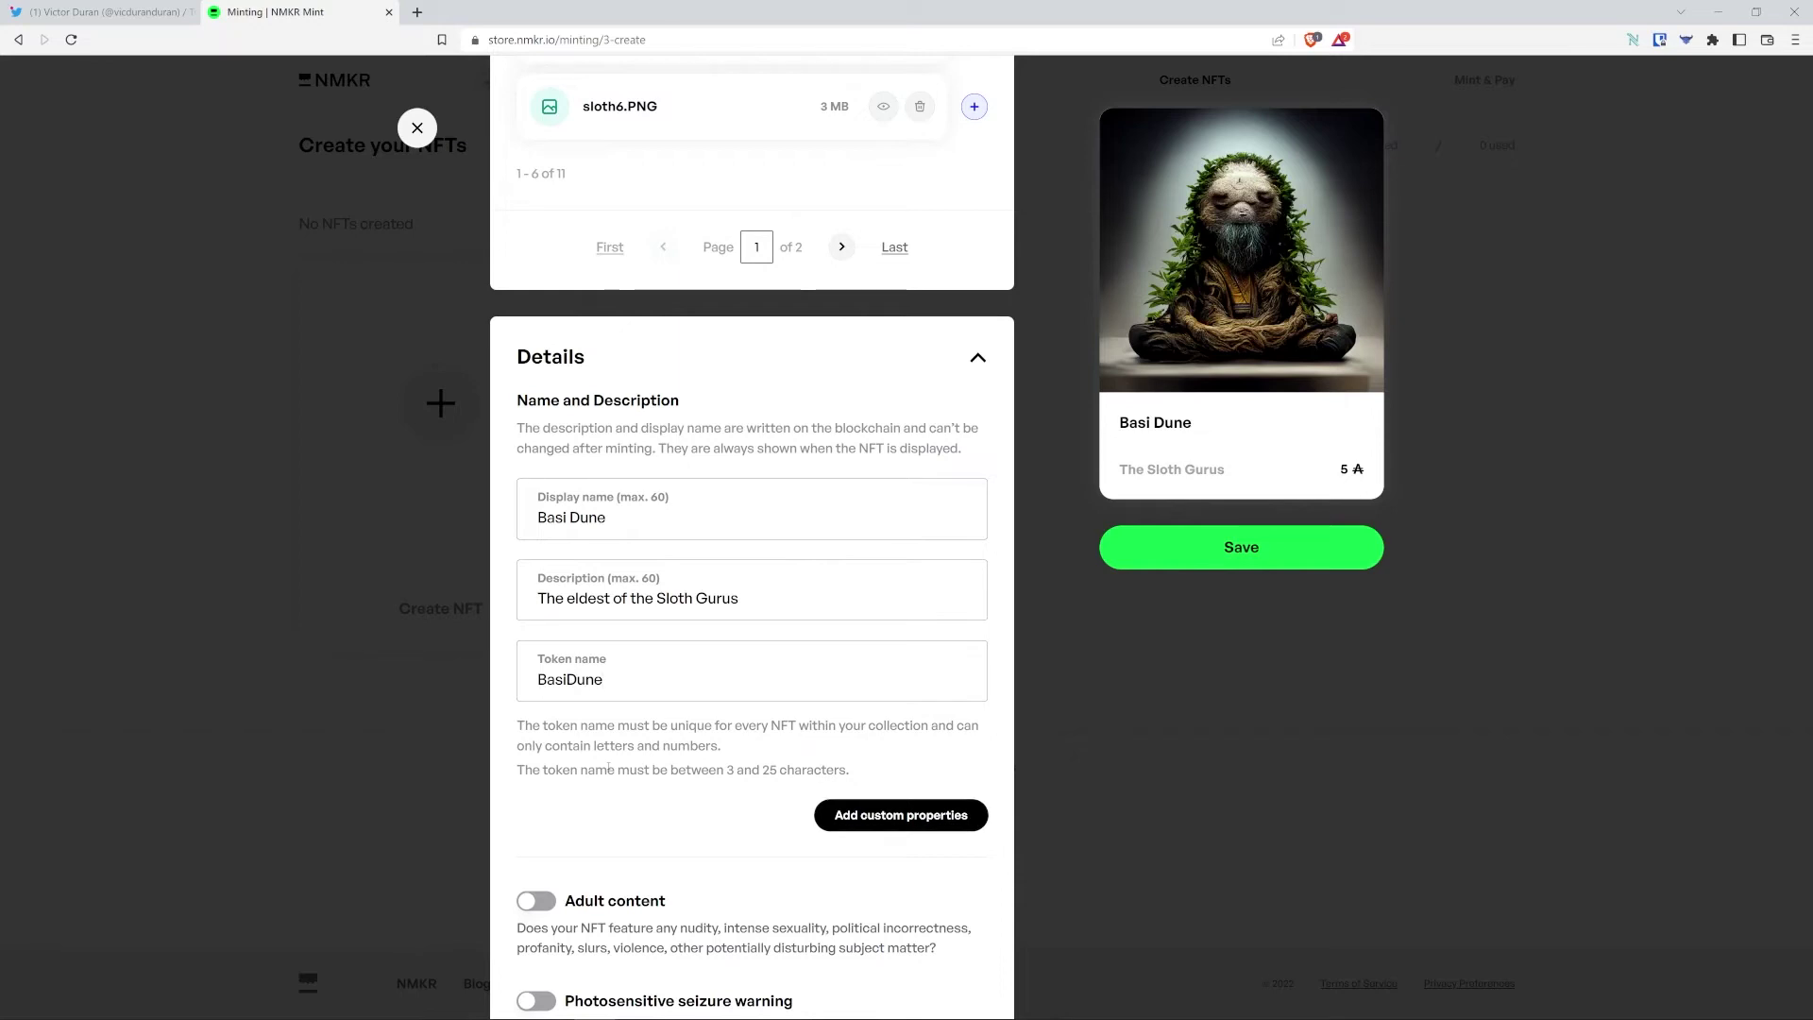
Tag Basi Dune as AI, Animal and Nature and save it.
scroll(608, 768, "down", 5)
left_click(797, 619)
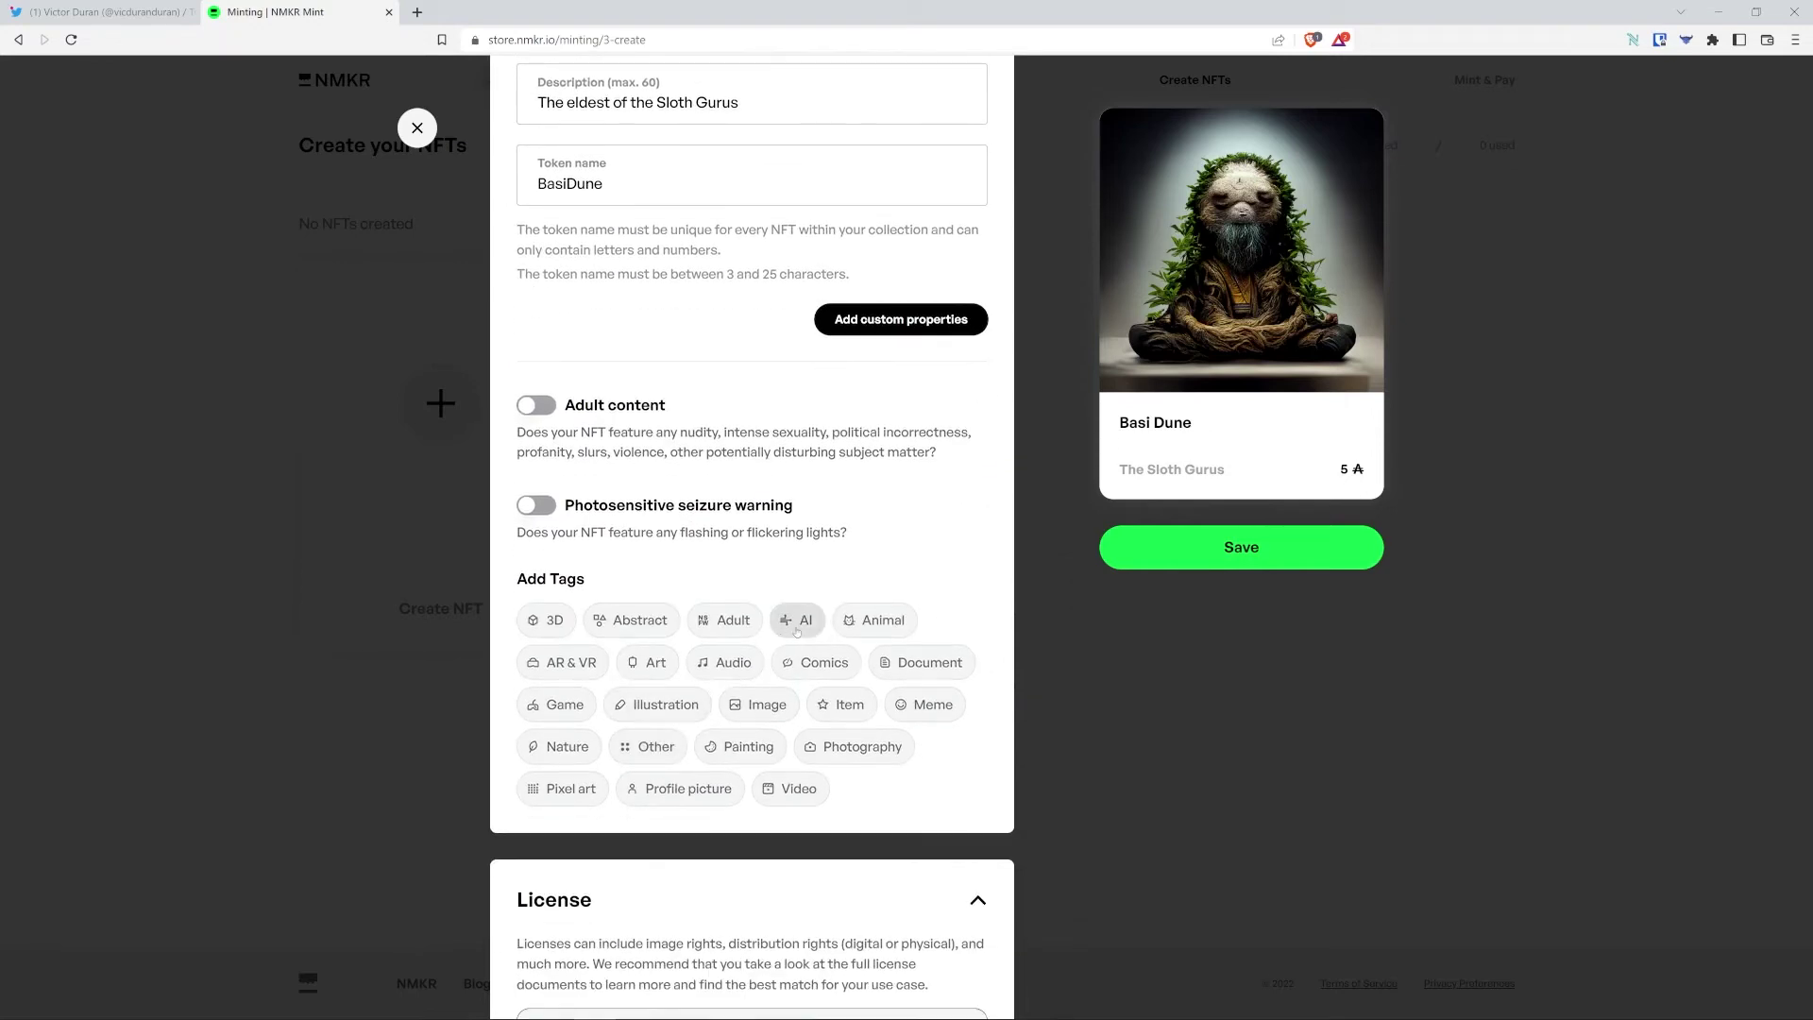
left_click(854, 623)
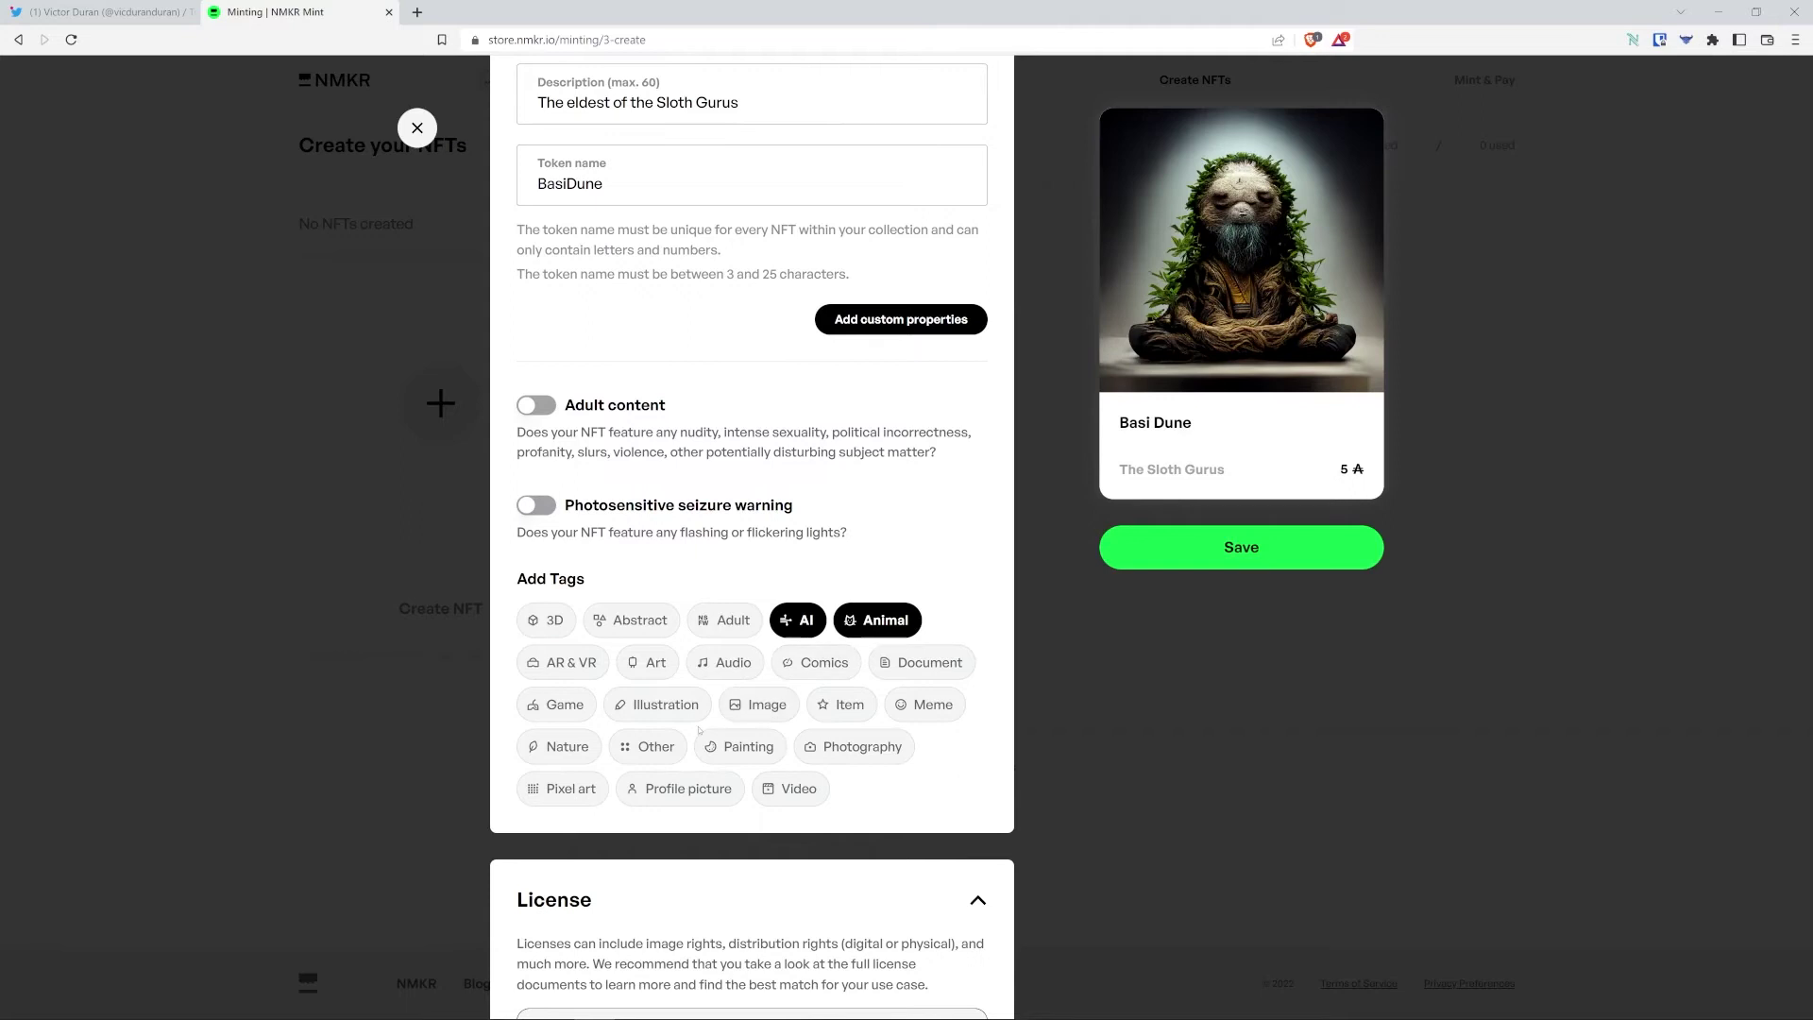
left_click(564, 746)
scroll(604, 661, "down", 4)
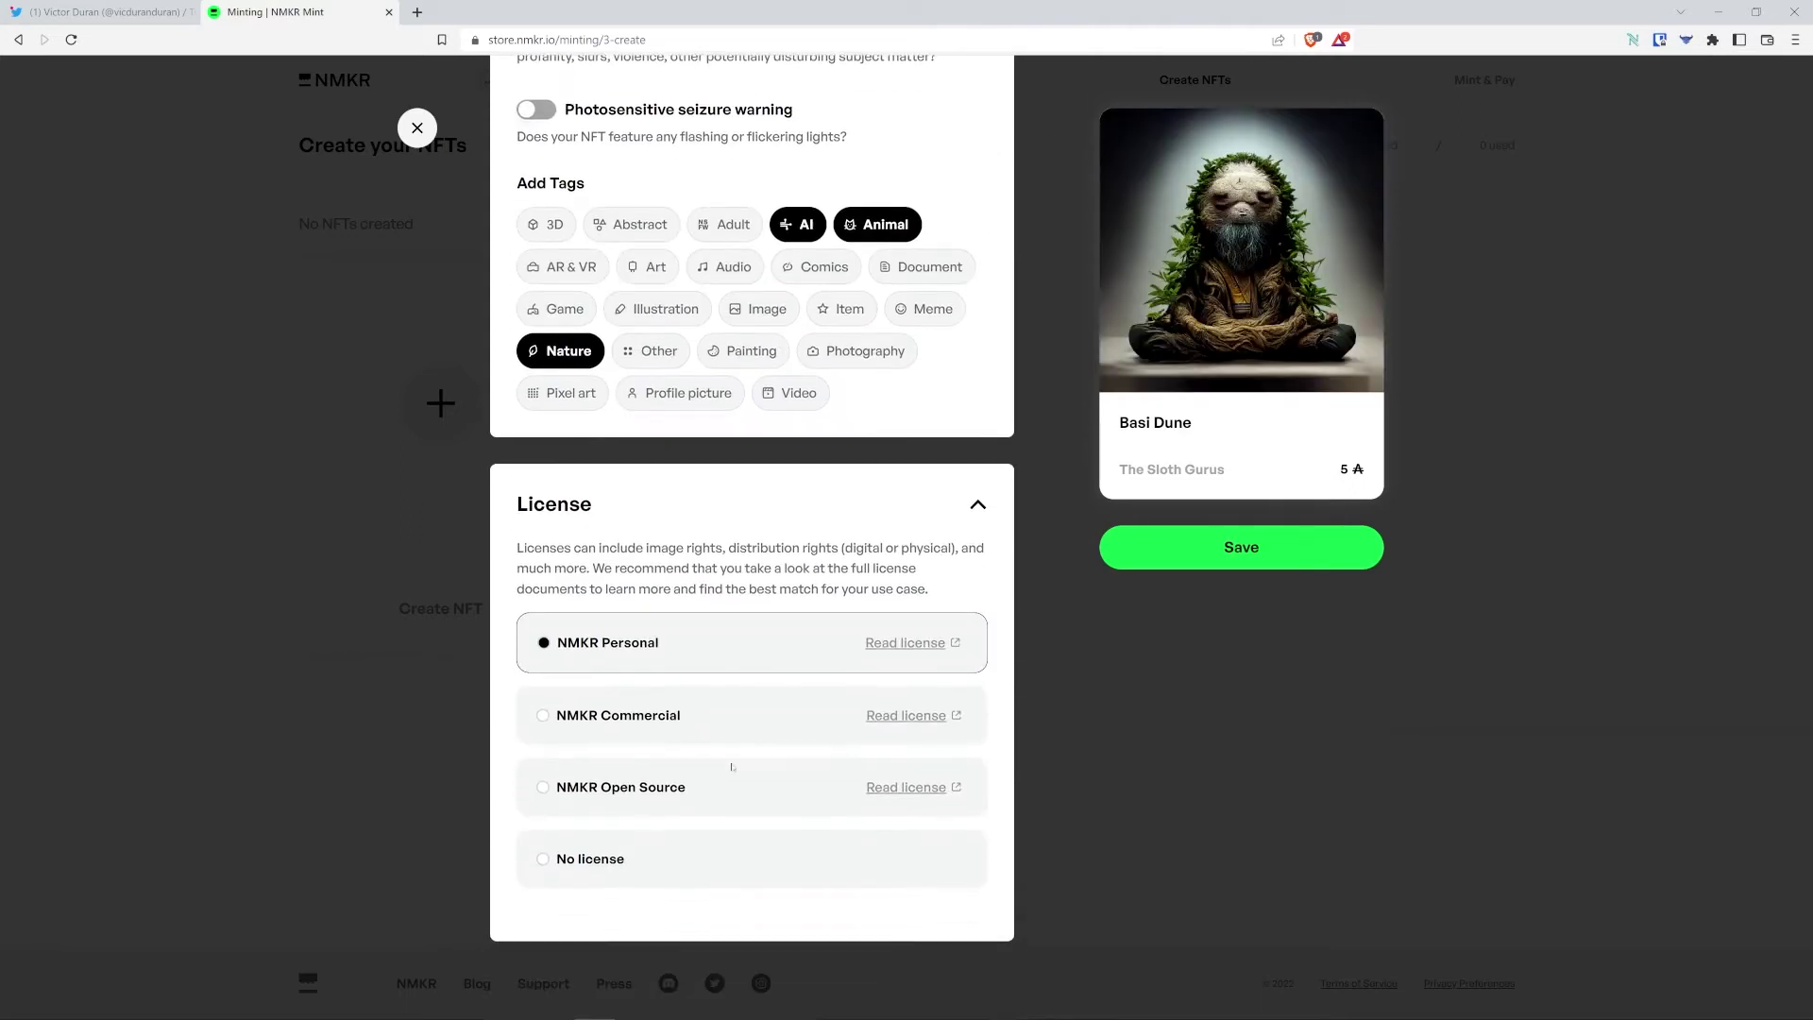
left_click(1224, 566)
Create Handu Mook the Traveler from Sloth11.PNG, described 'Has walked every inch of the earth.'.
left_click(830, 611)
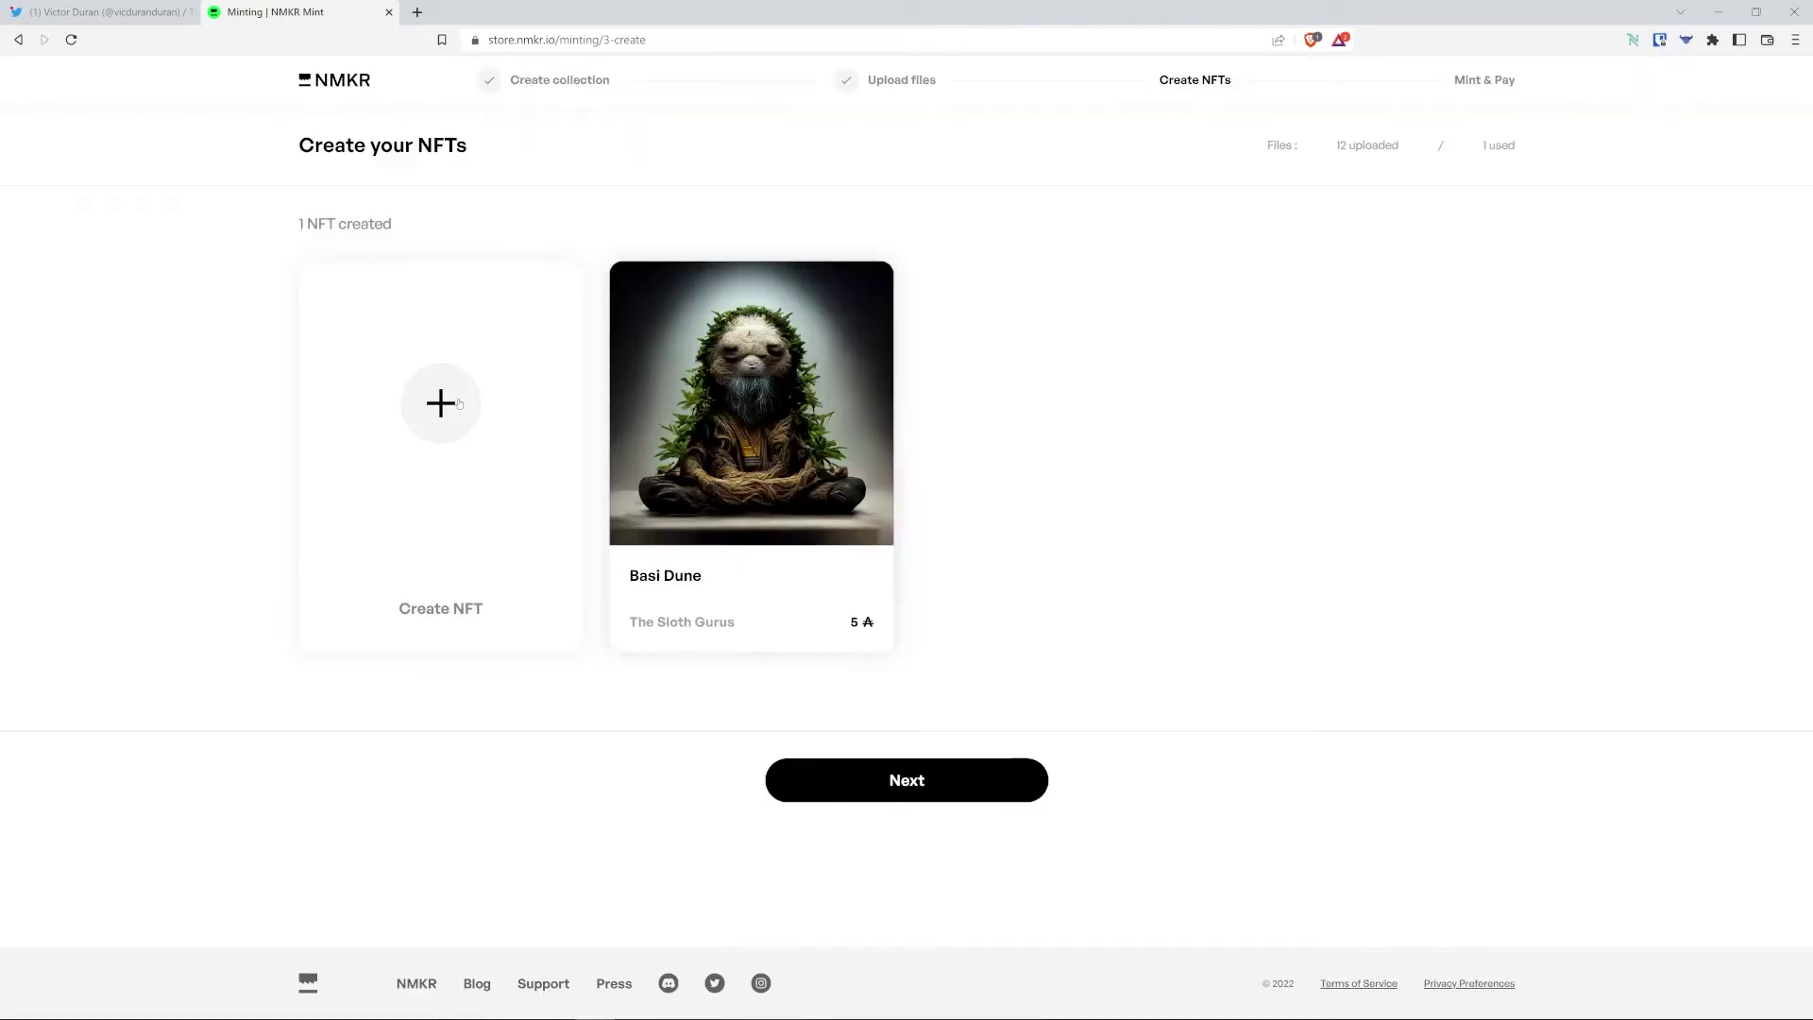
scroll(1024, 415, "down", 4)
left_click(974, 560)
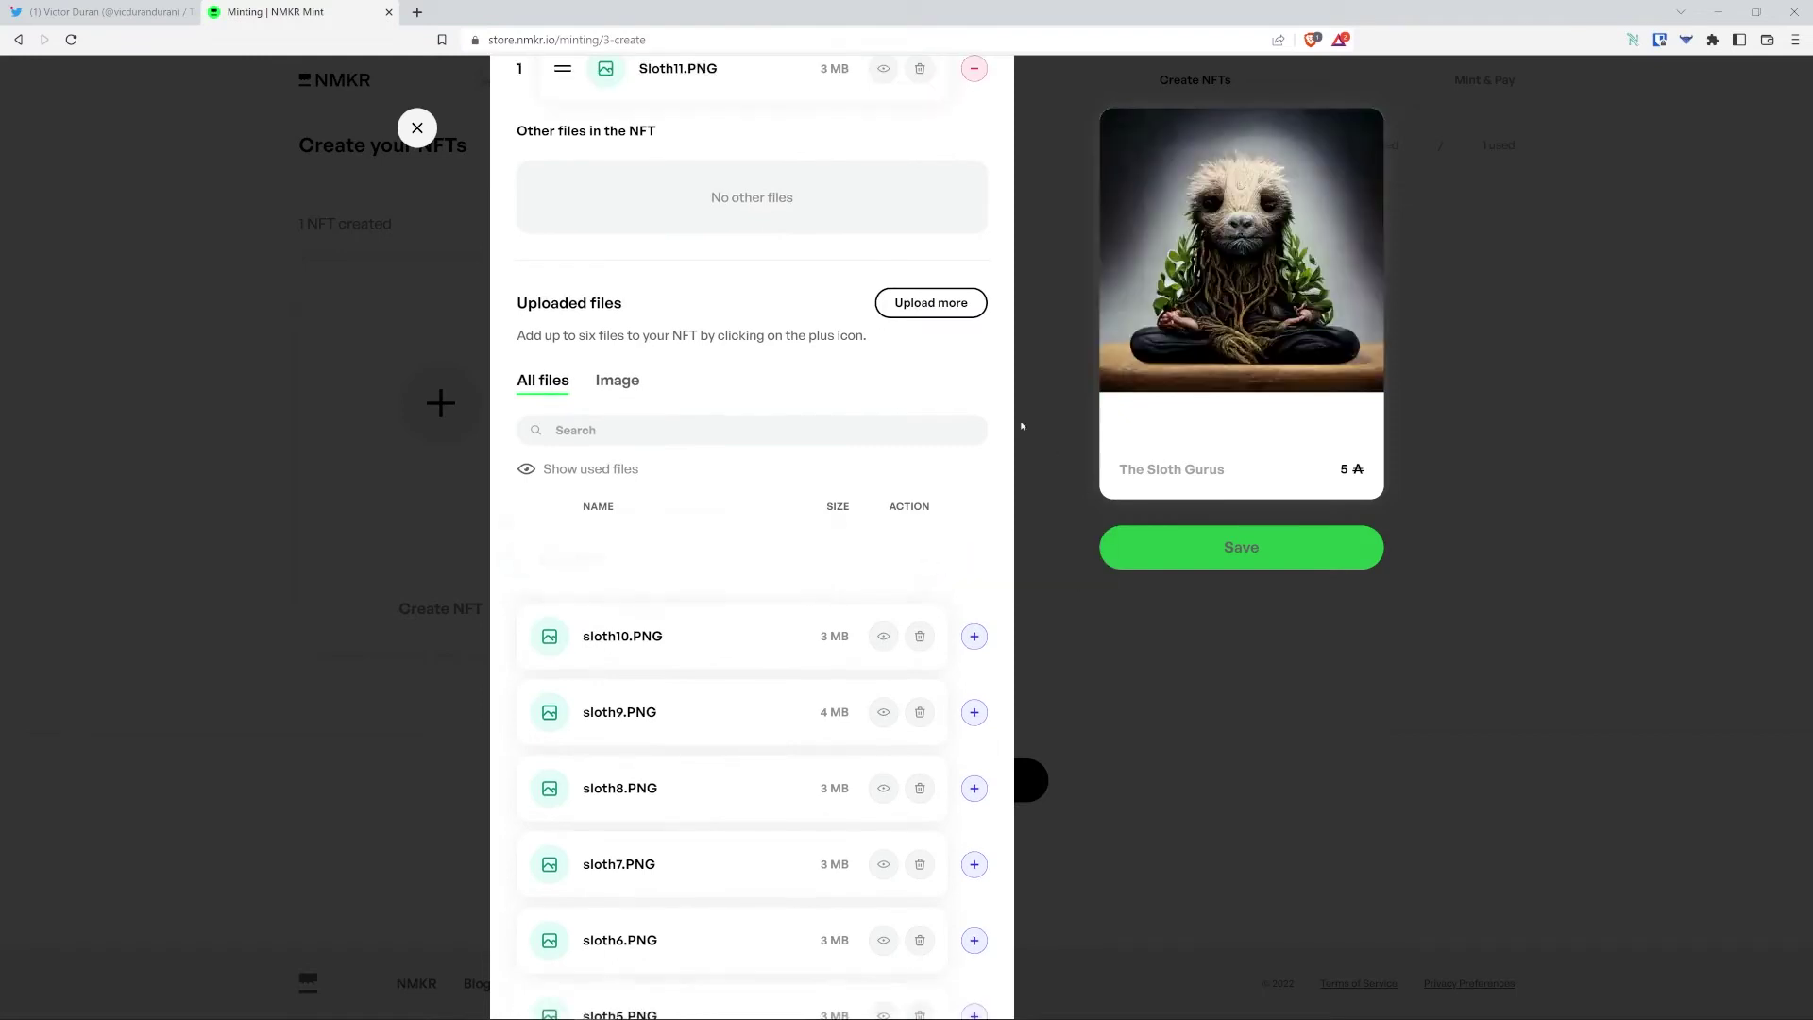
scroll(661, 472, "down", 8)
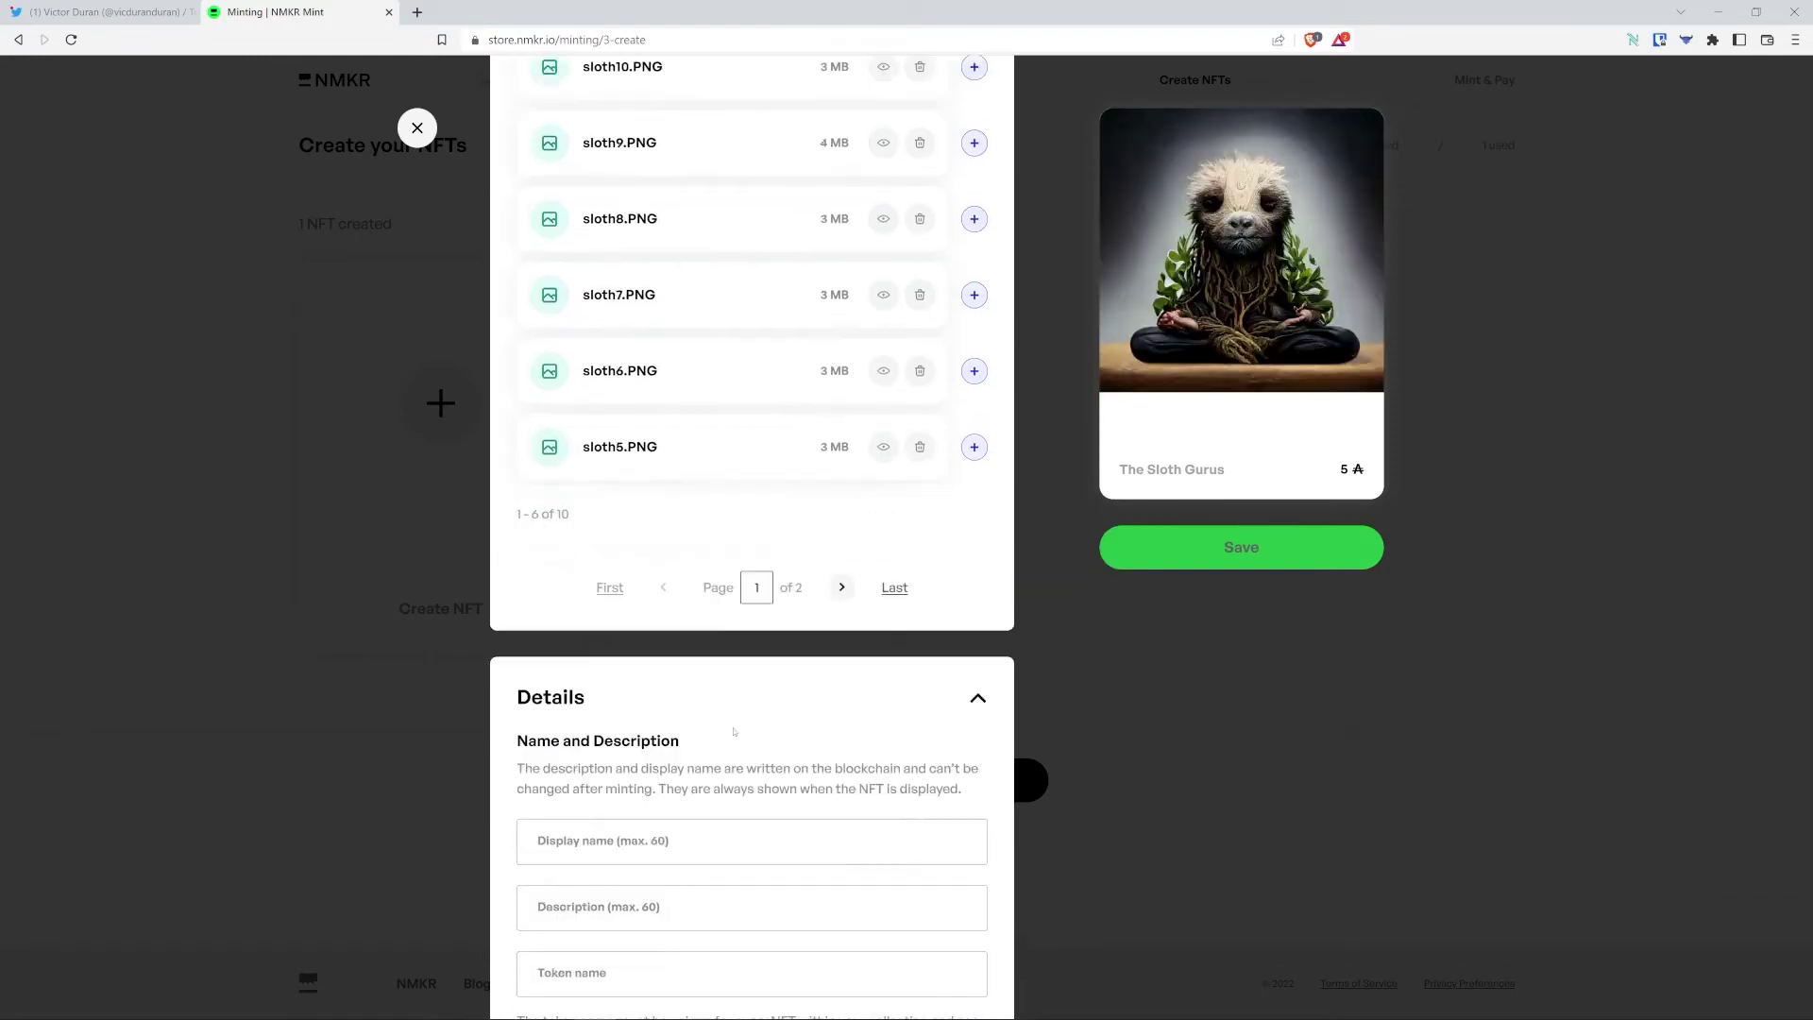
type("Handu Mook the Traveler")
key("Tab")
type("Has walked every")
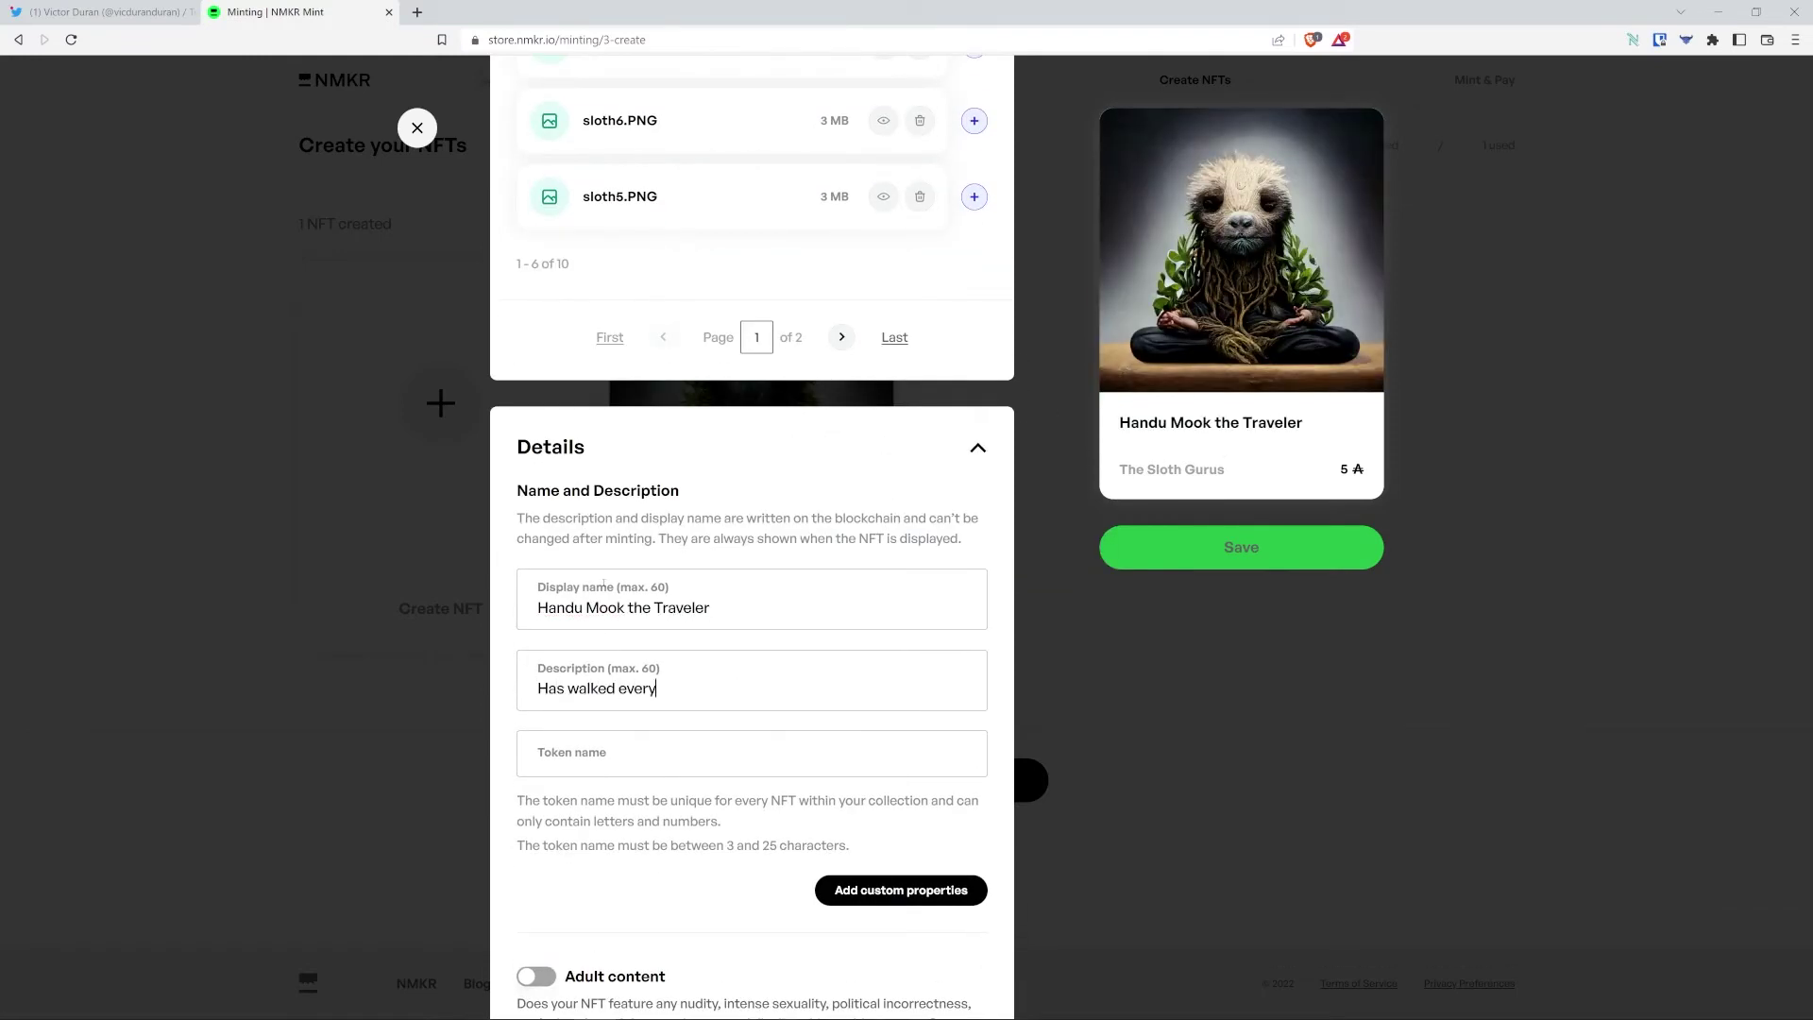
type(" inch of the Earth.")
key("BackSpace")
key("BackSpace")
key("BackSpace")
key("BackSpace")
key("BackSpace")
key("BackSpace")
type("earth.")
scroll(709, 663, "down", 1)
left_click(709, 664)
type("HanduMookTheTr")
scroll(709, 664, "down", 10)
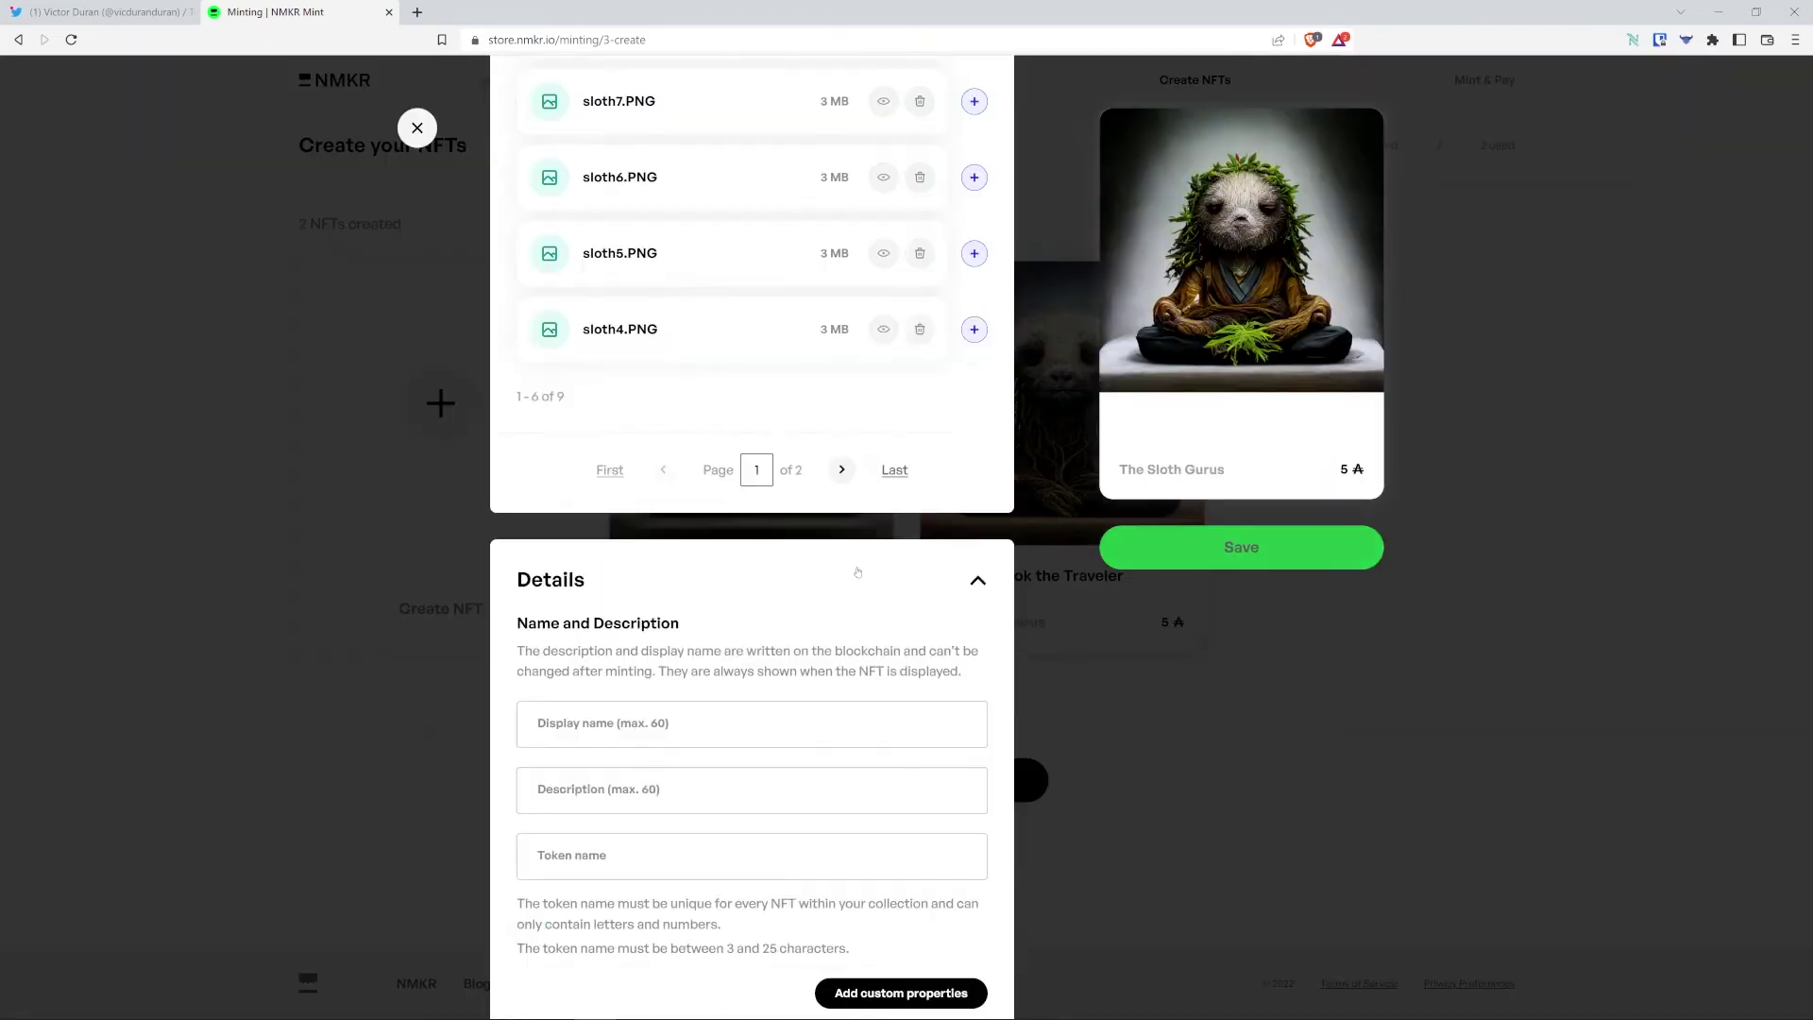
Enter the Piku NFT with a description beginning 'Has a dark'.
type("Piku")
key("Tab")
type("Has a dark")
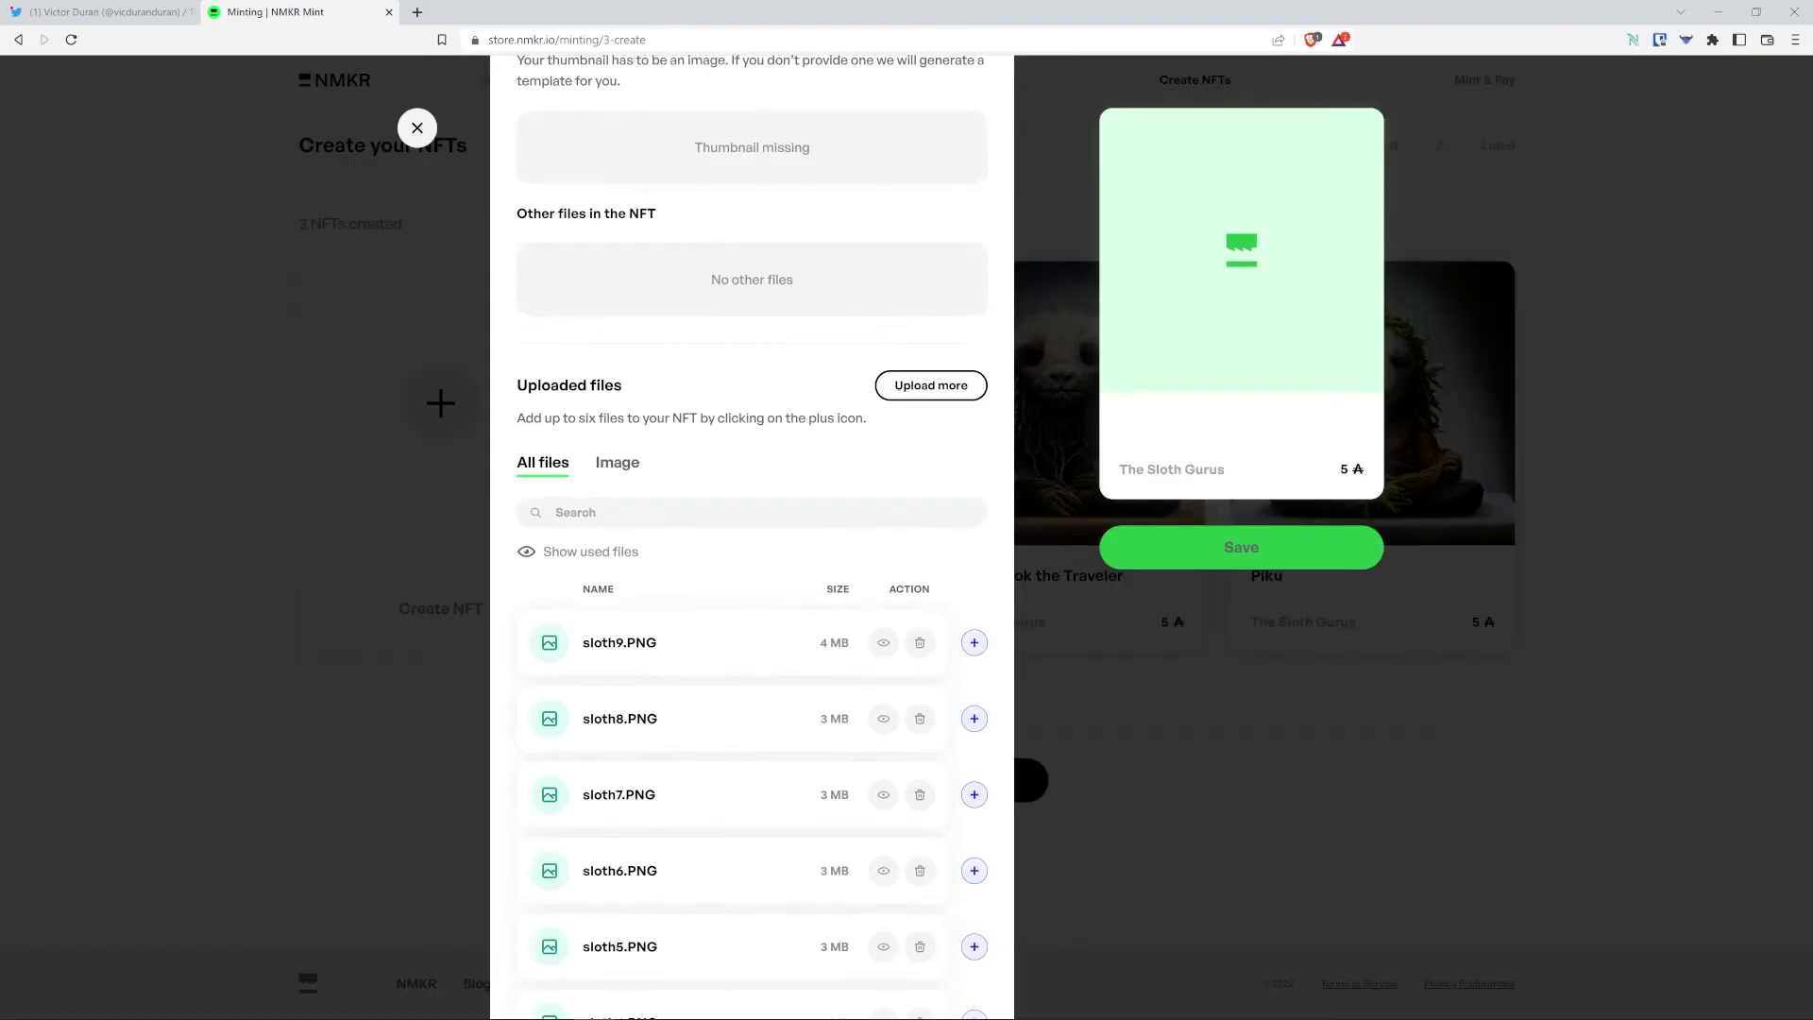
scroll(779, 471, "down", 1)
scroll(780, 471, "down", 9)
Fill in the MasterCamus NFT's display name and token name MasterCamus.
left_click(646, 607)
type("MasterCamus")
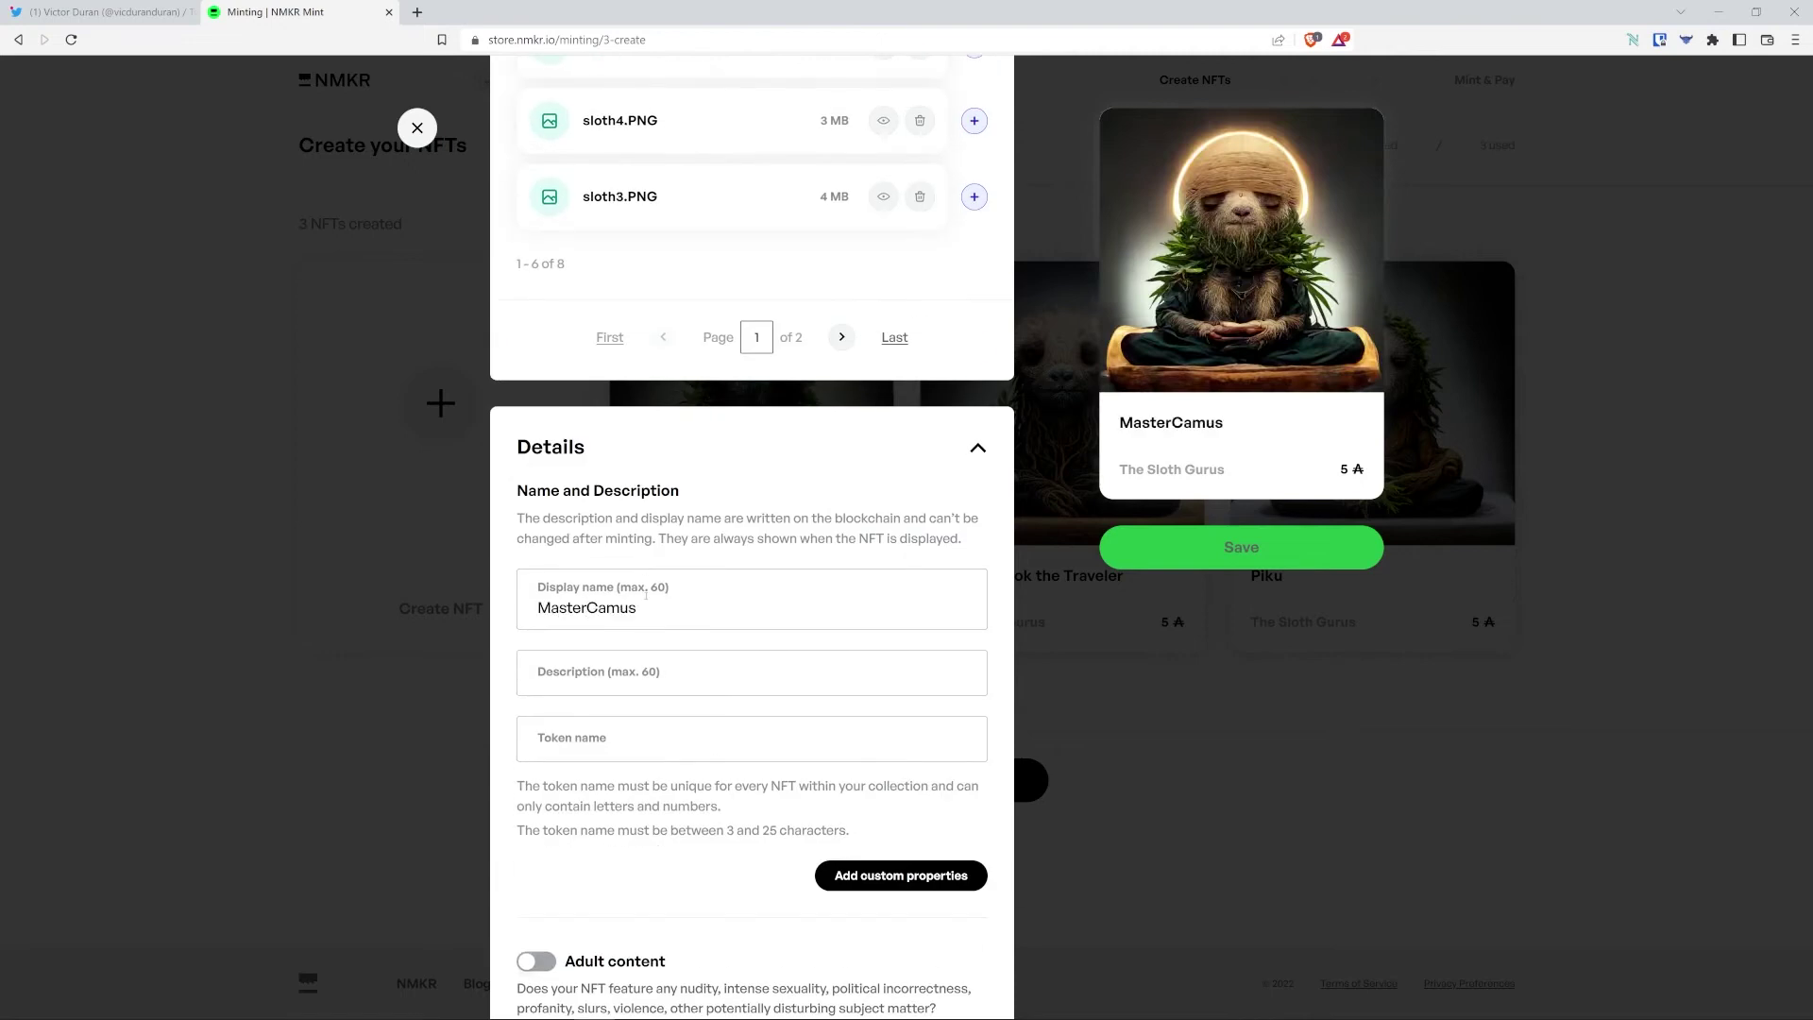
type(" university")
scroll(666, 661, "down", 1)
key("Tab")
type("MasterCamus")
scroll(666, 661, "down", 6)
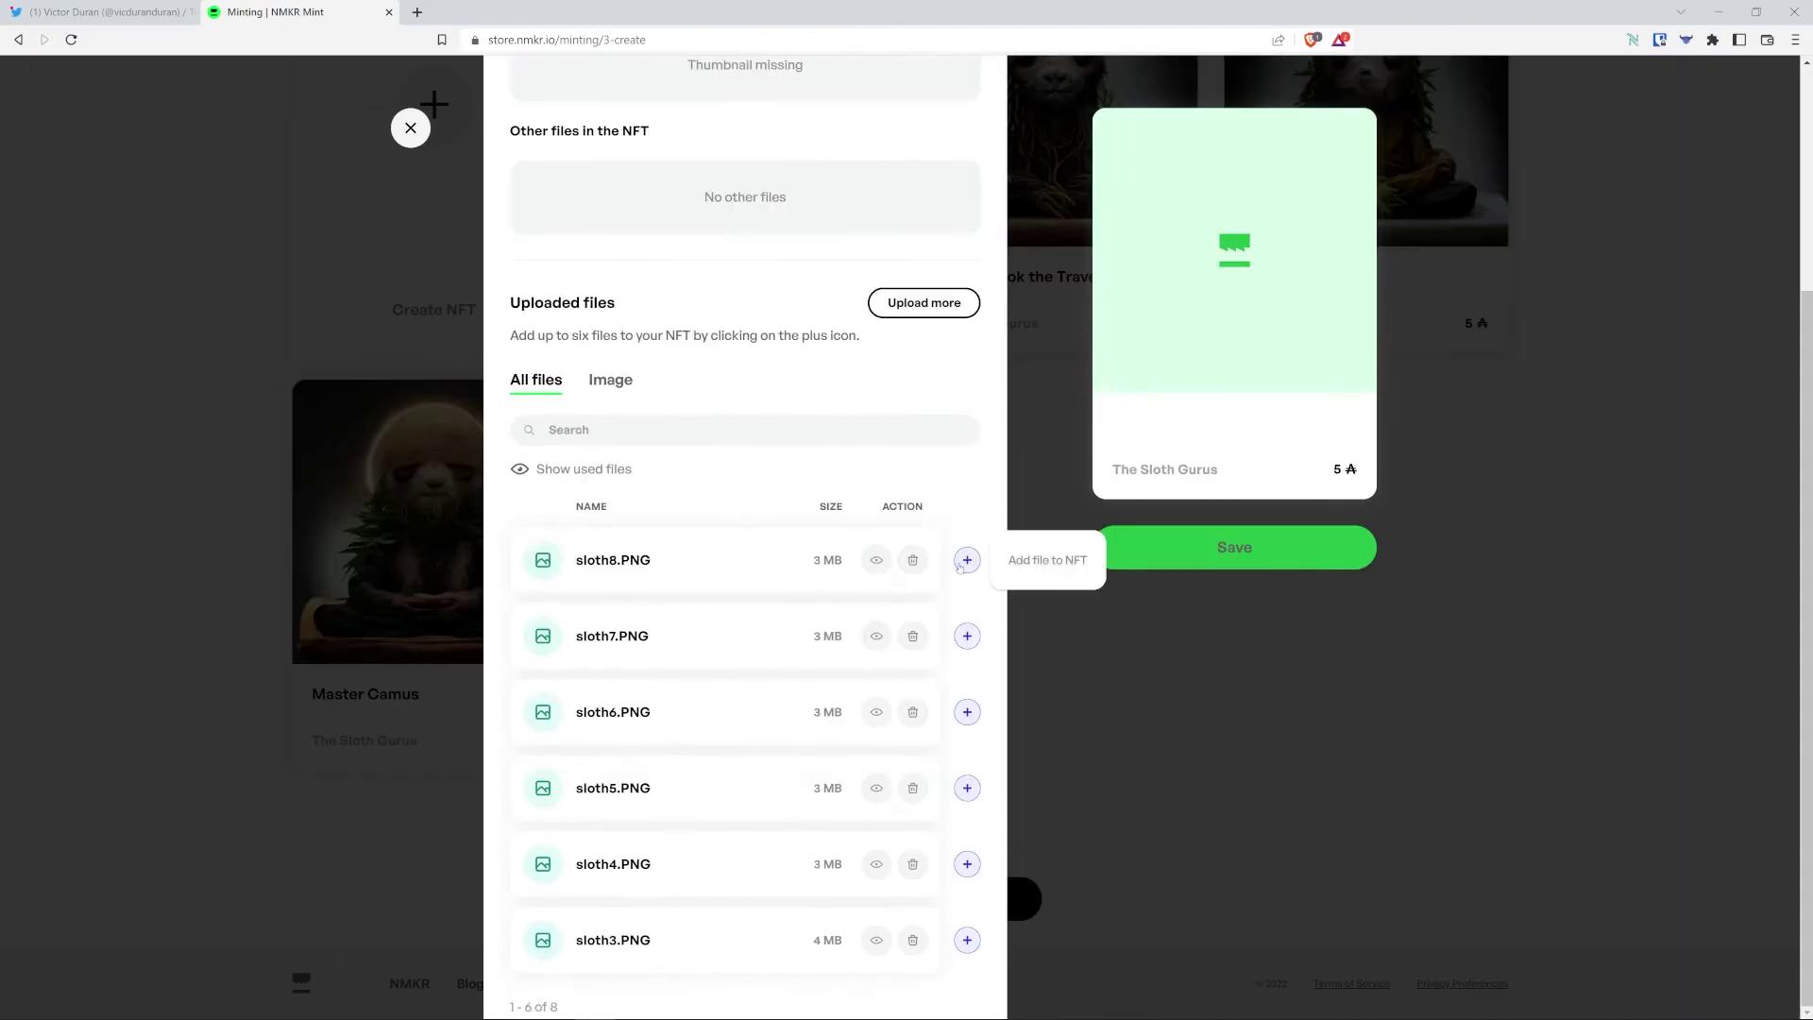
Create the Mino NFT from sloth8.PNG, described 'Then he just opened his eyes', token Mino.
left_click(967, 560)
scroll(780, 565, "down", 5)
type("Mino")
key("Tab")
type("Then he just opened his eyes")
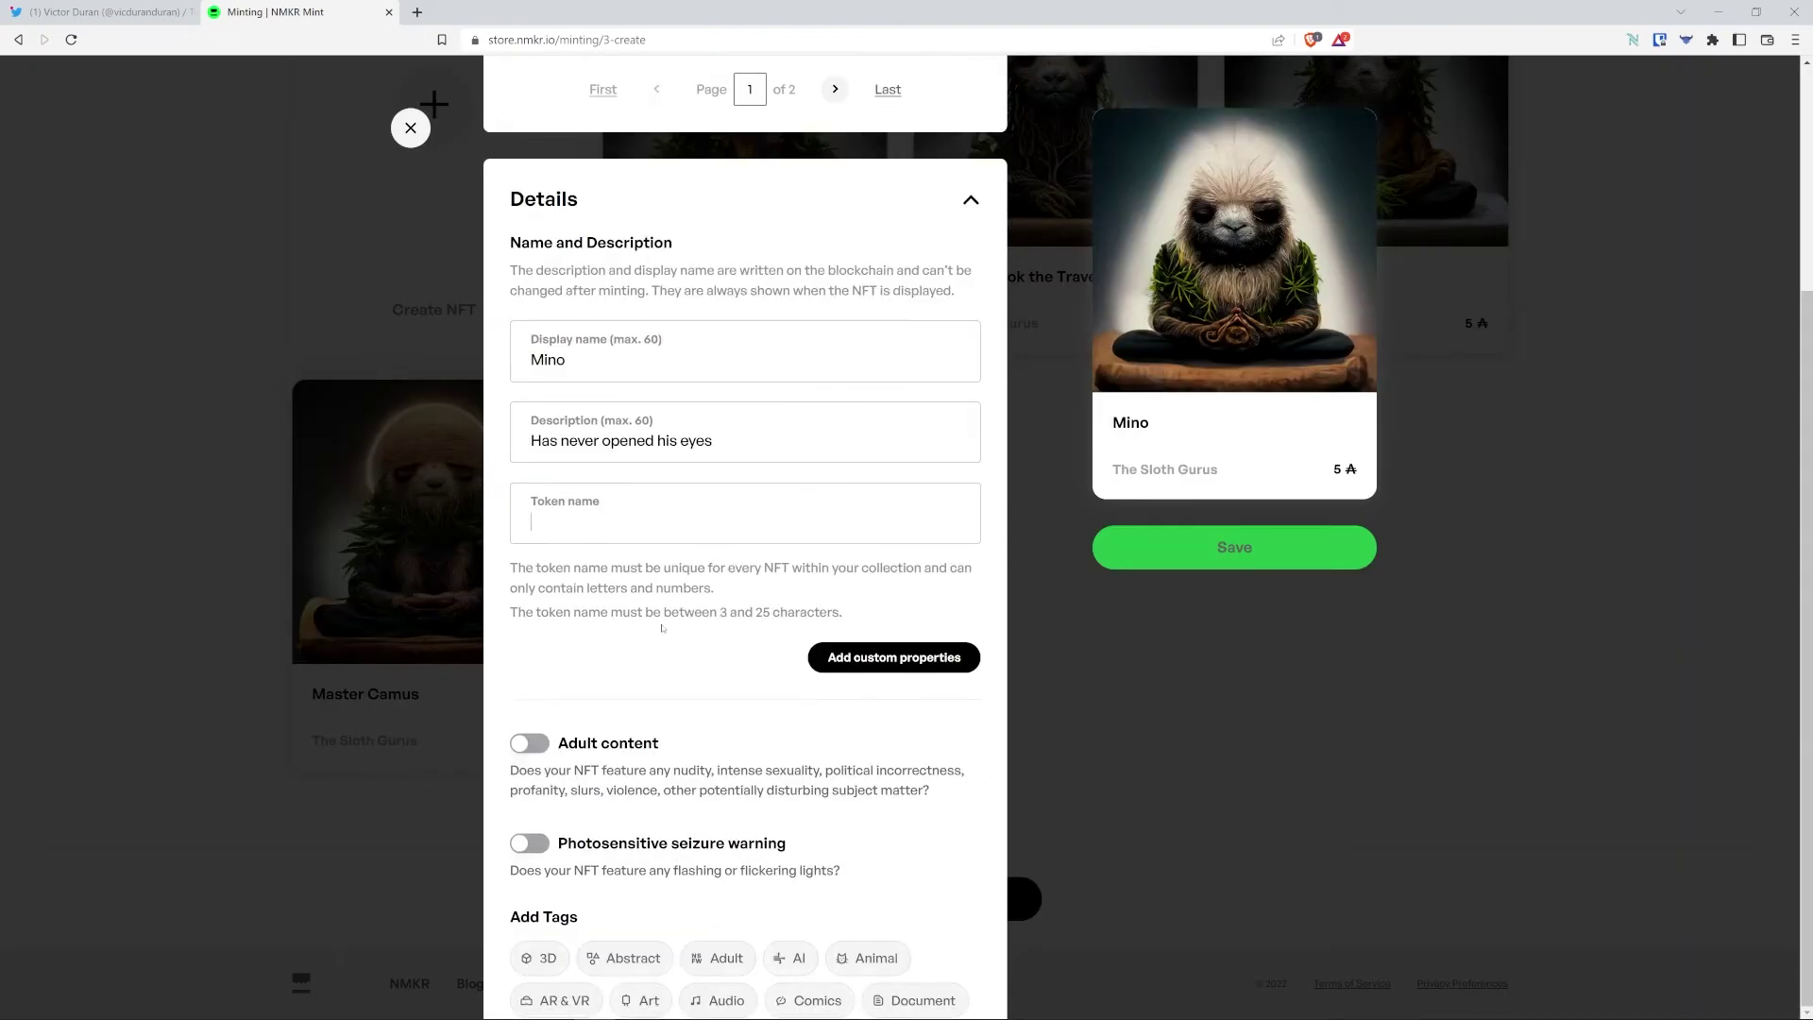
key("Tab")
type("Mino")
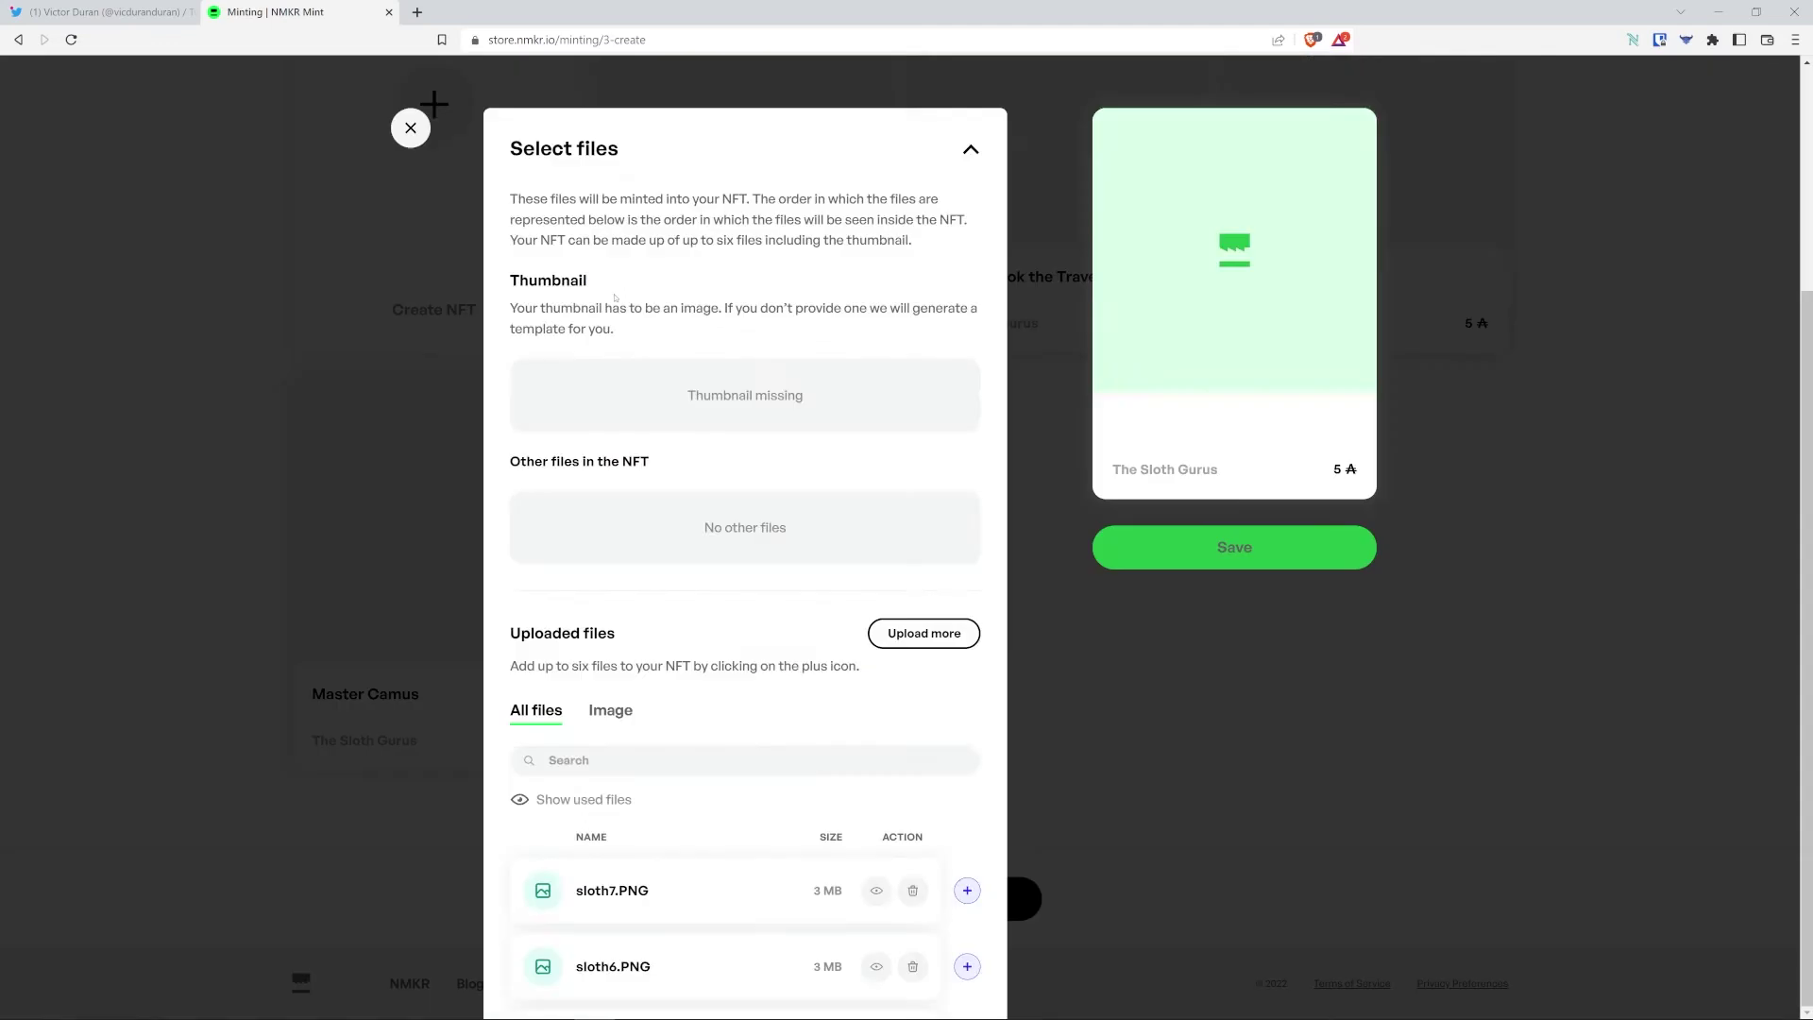
scroll(746, 566, "down", 5)
Add the Ani NFT with an image and description 'The wisest of the...' and save it.
left_click(576, 683)
type("Ani")
key("Tab")
type("The wisest of the")
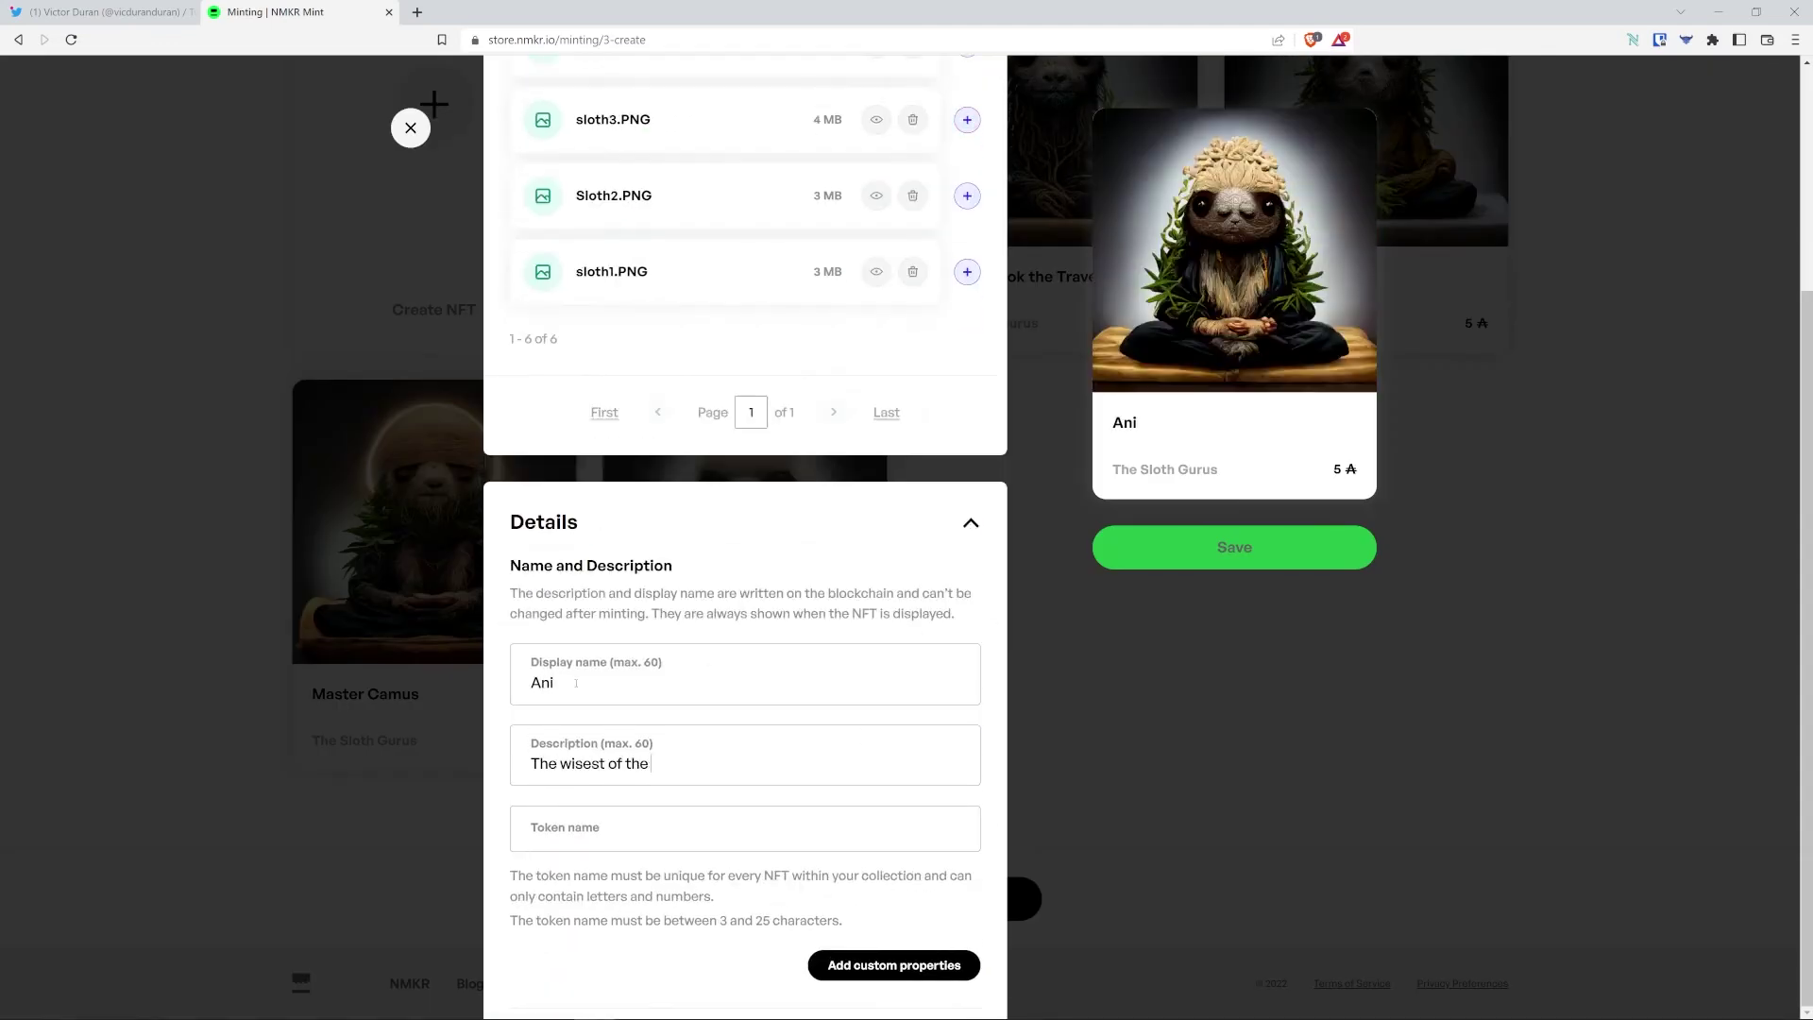
type("Ani")
scroll(746, 661, "down", 5)
left_click(1234, 547)
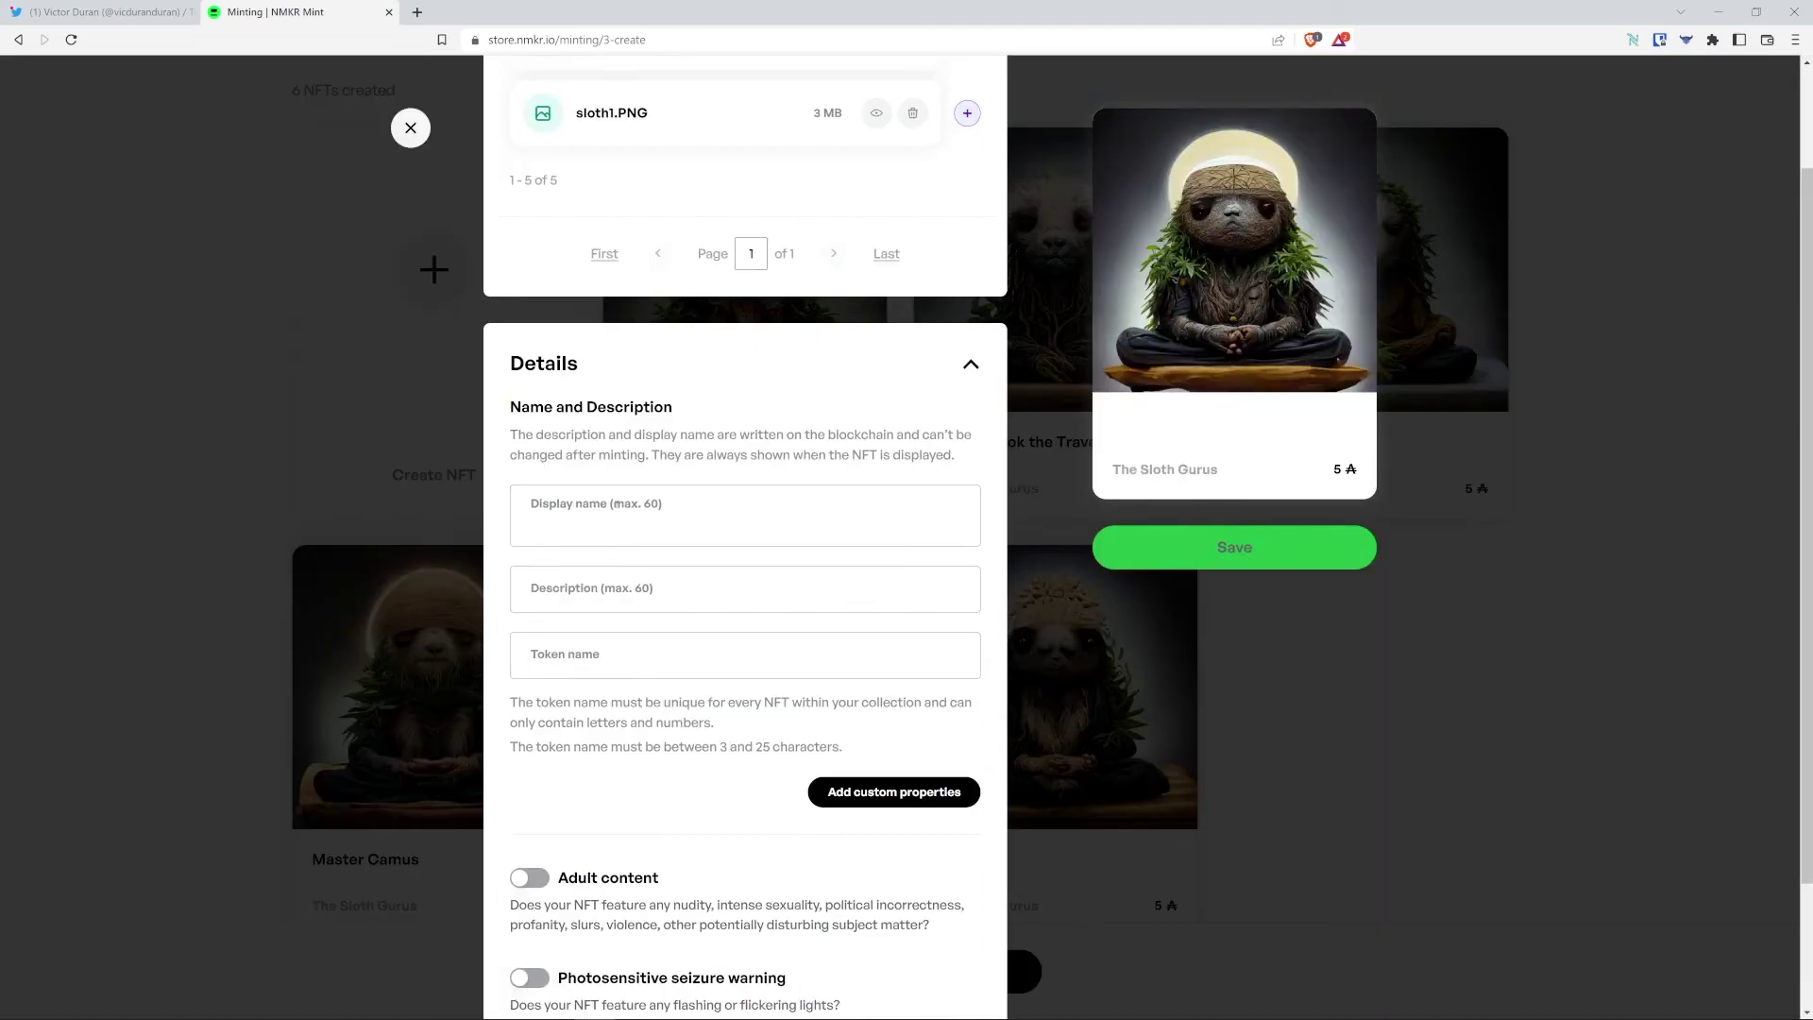
Save Bakku the Bold, described 'Was once a great warrior.', token BakkuTheBold.
left_click(576, 515)
type("Bakku the Bold")
key("Tab")
type("Was once a great warrior.")
key("Tab")
type("BakkuTheBold")
scroll(746, 566, "down", 5)
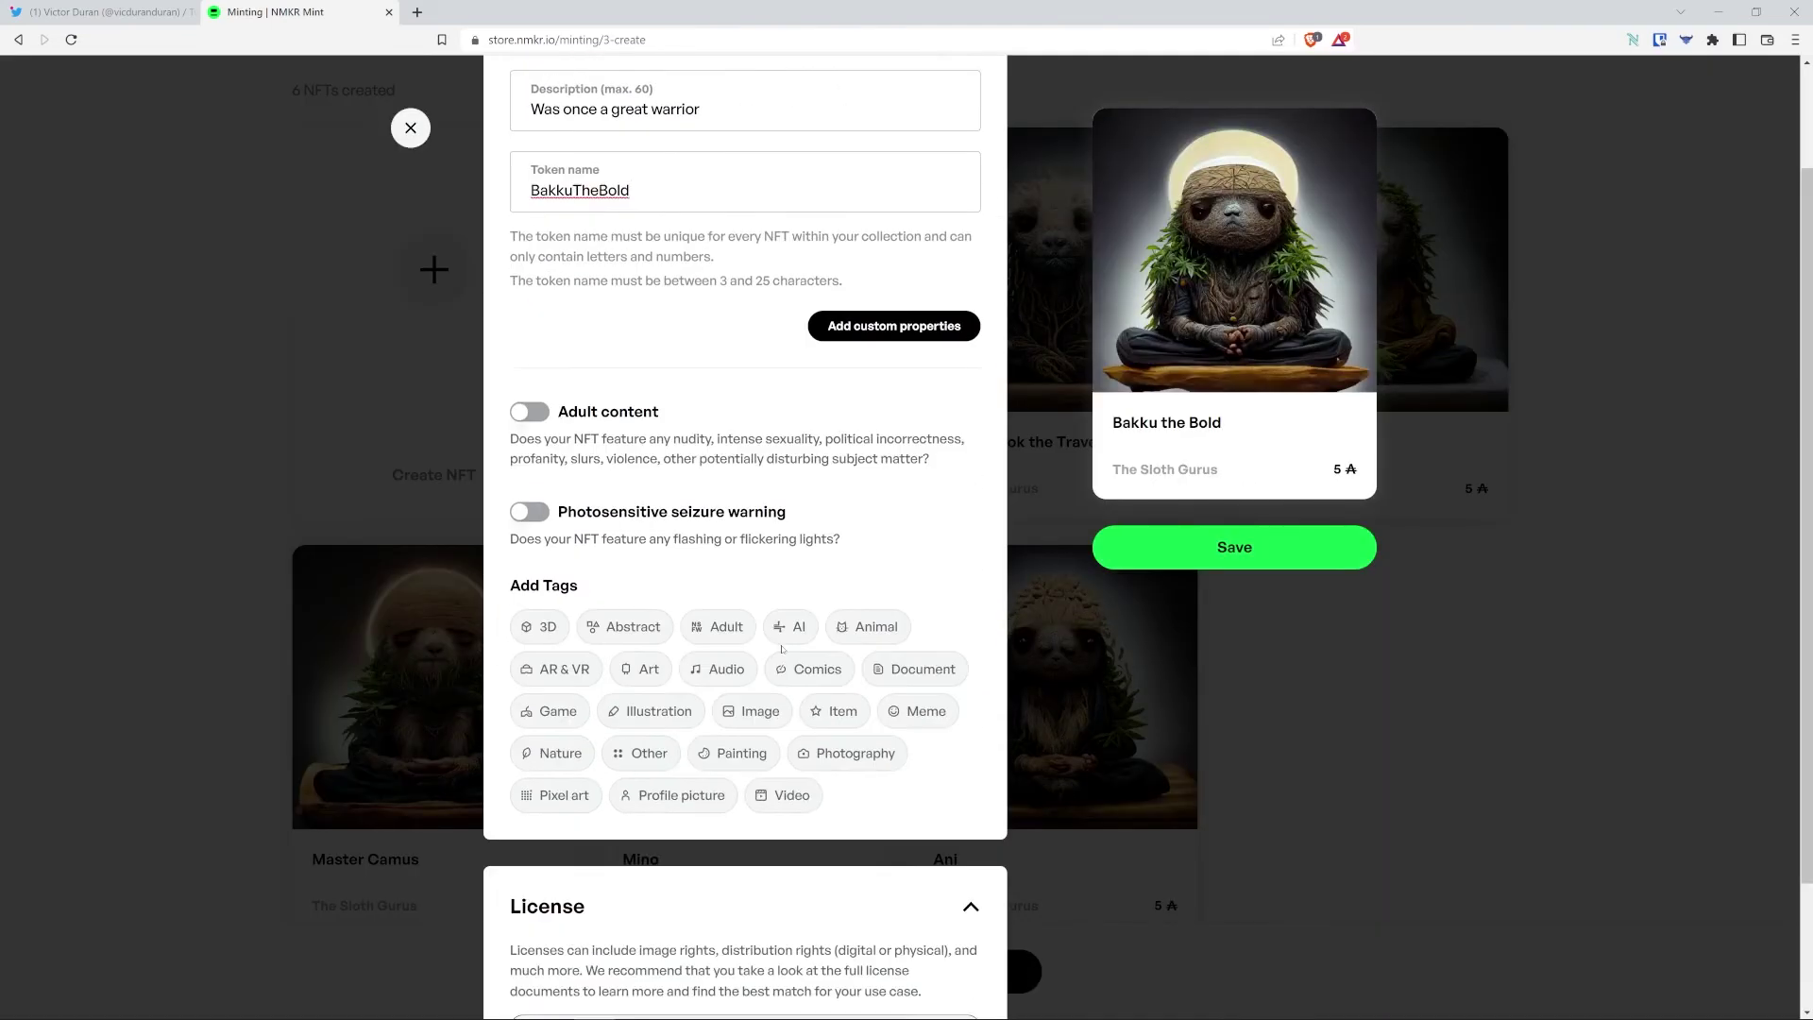
left_click(1234, 547)
Save Master Ki Fu with sloth4.PNG, described 'Founder of the first dojo', token MasterKiFu.
scroll(649, 282, "down", 2)
scroll(650, 282, "up", 2)
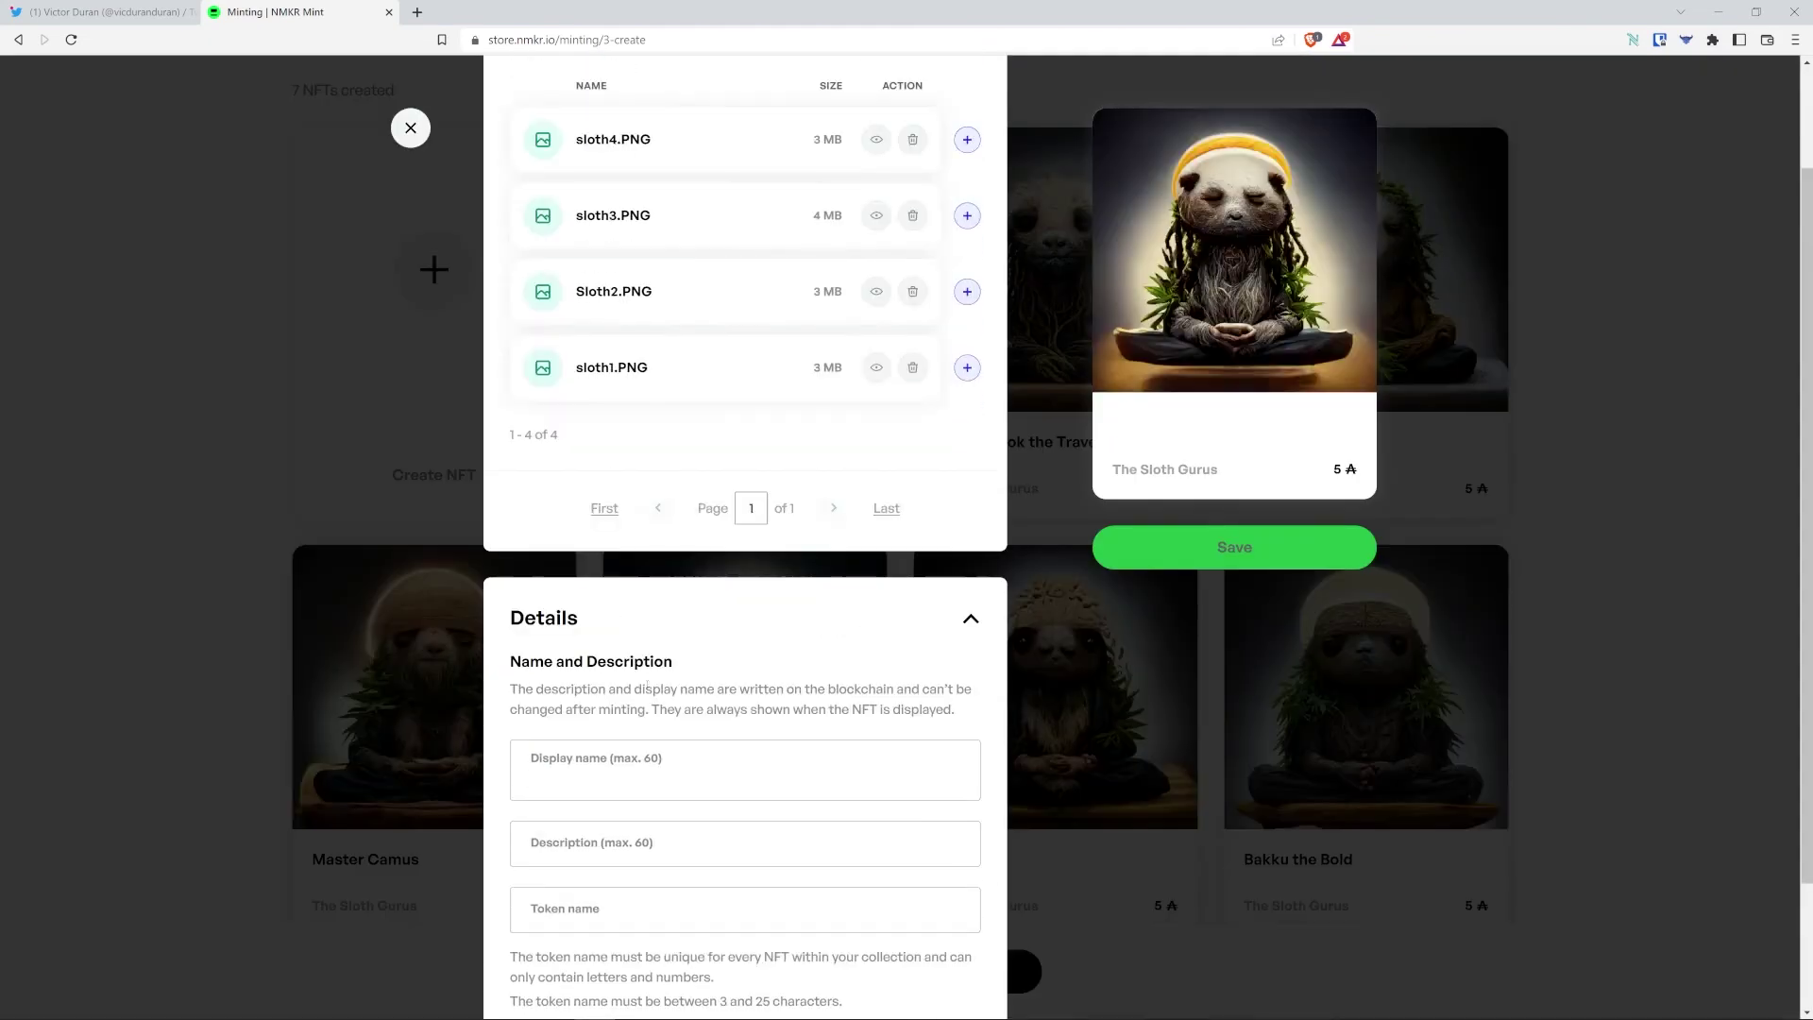
left_click(575, 752)
type("Master Ki Fu")
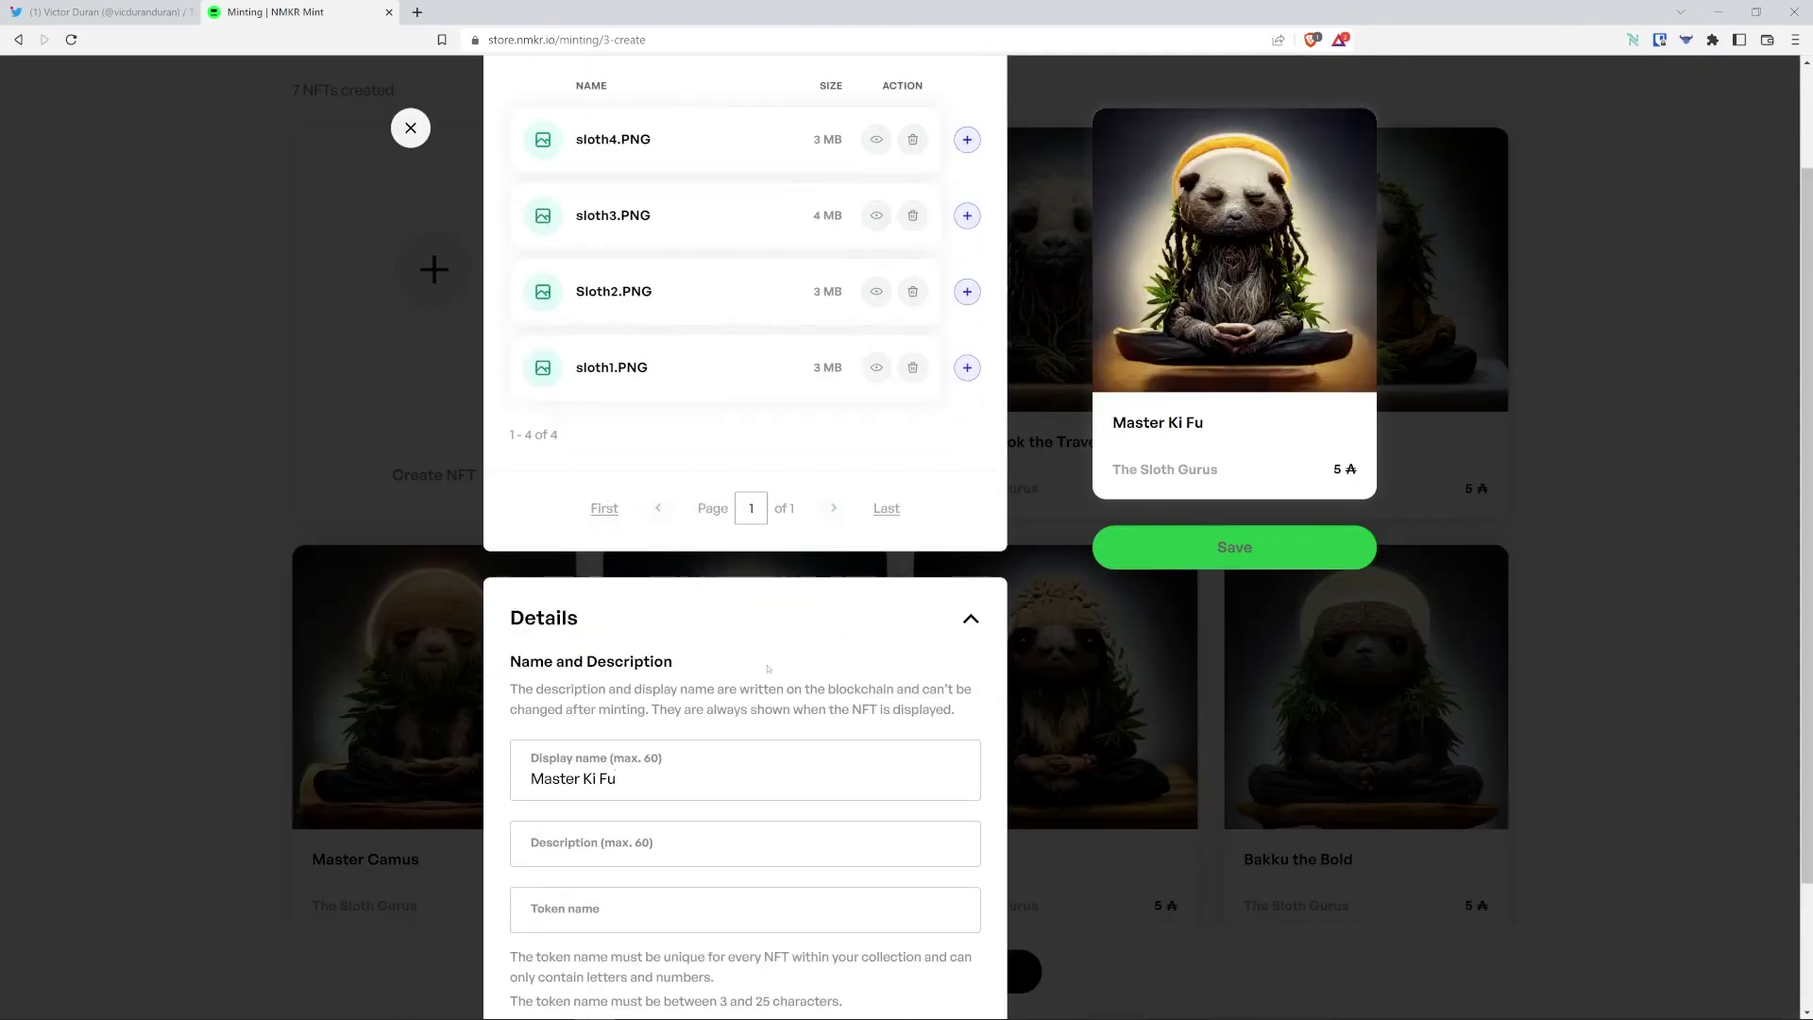
scroll(598, 683, "down", 2)
left_click(597, 683)
type("Founder of the first dojo")
key("Tab")
type("MasterKiFu")
scroll(746, 567, "down", 5)
left_click(1234, 546)
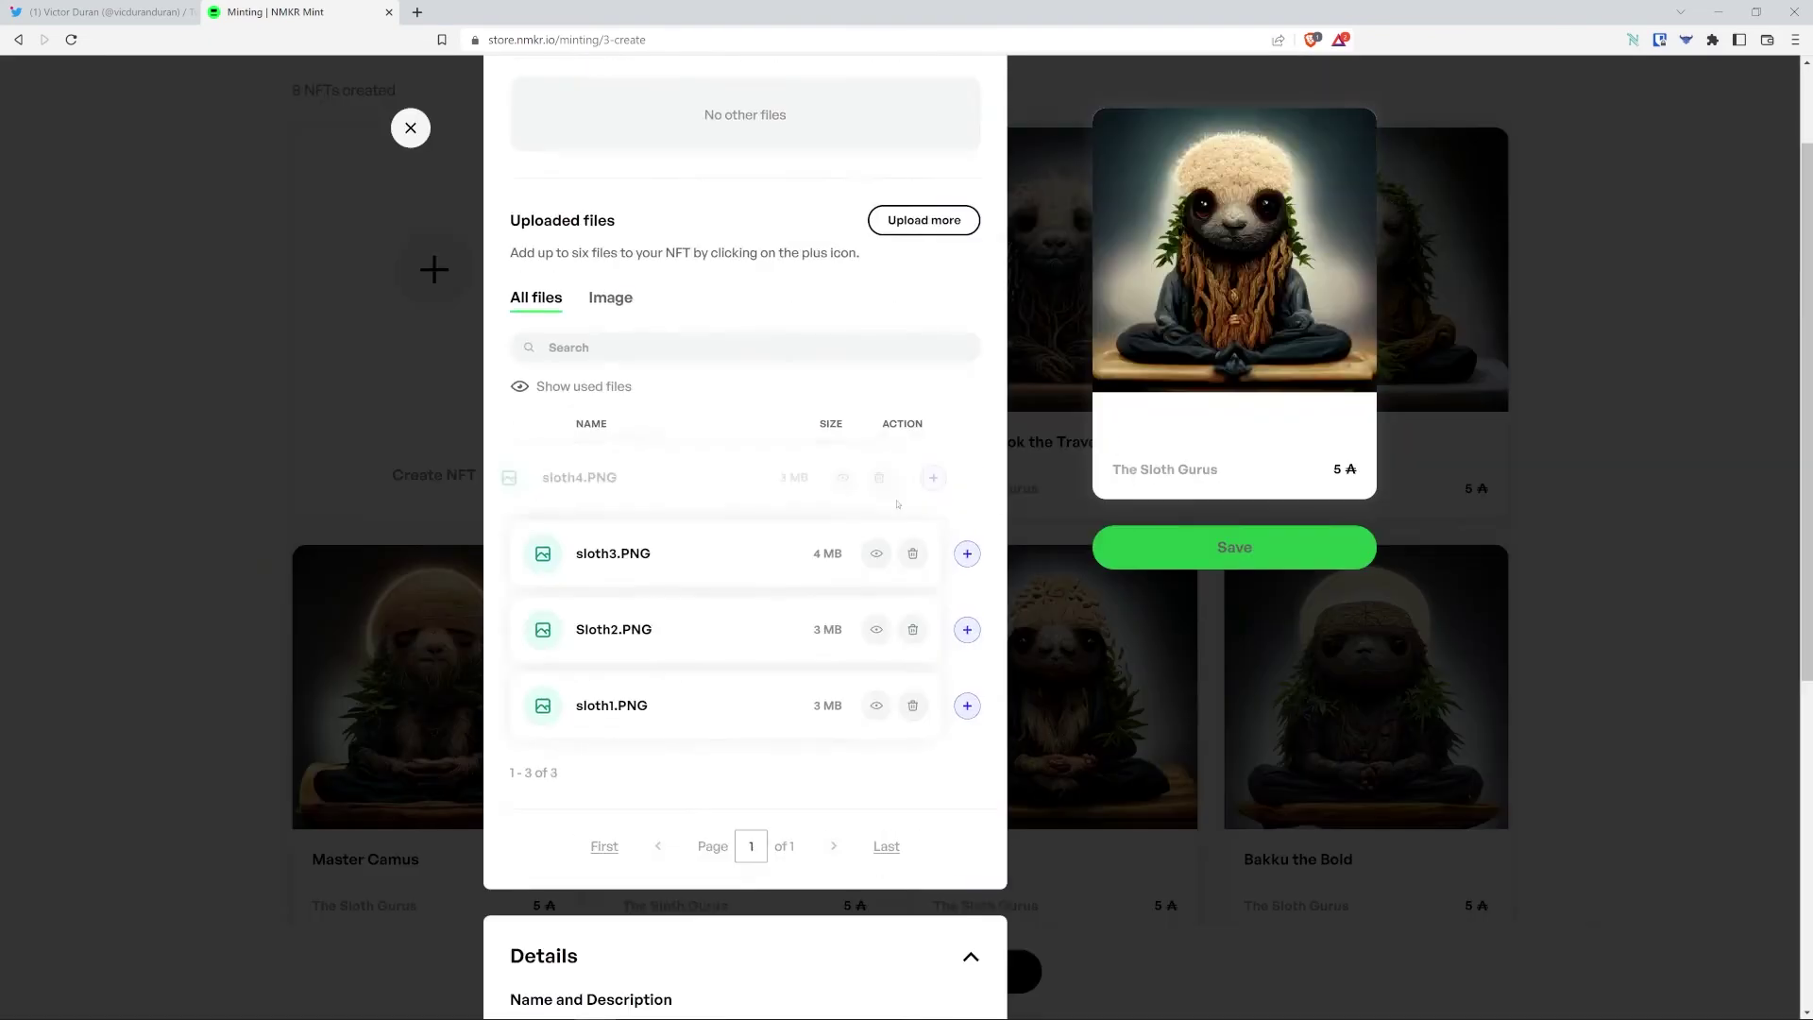
Save Em the Observer, described 'Can see into the souls', token EmTheObserver.
scroll(746, 567, "down", 5)
left_click(576, 543)
type("Em the Observer")
key("Tab")
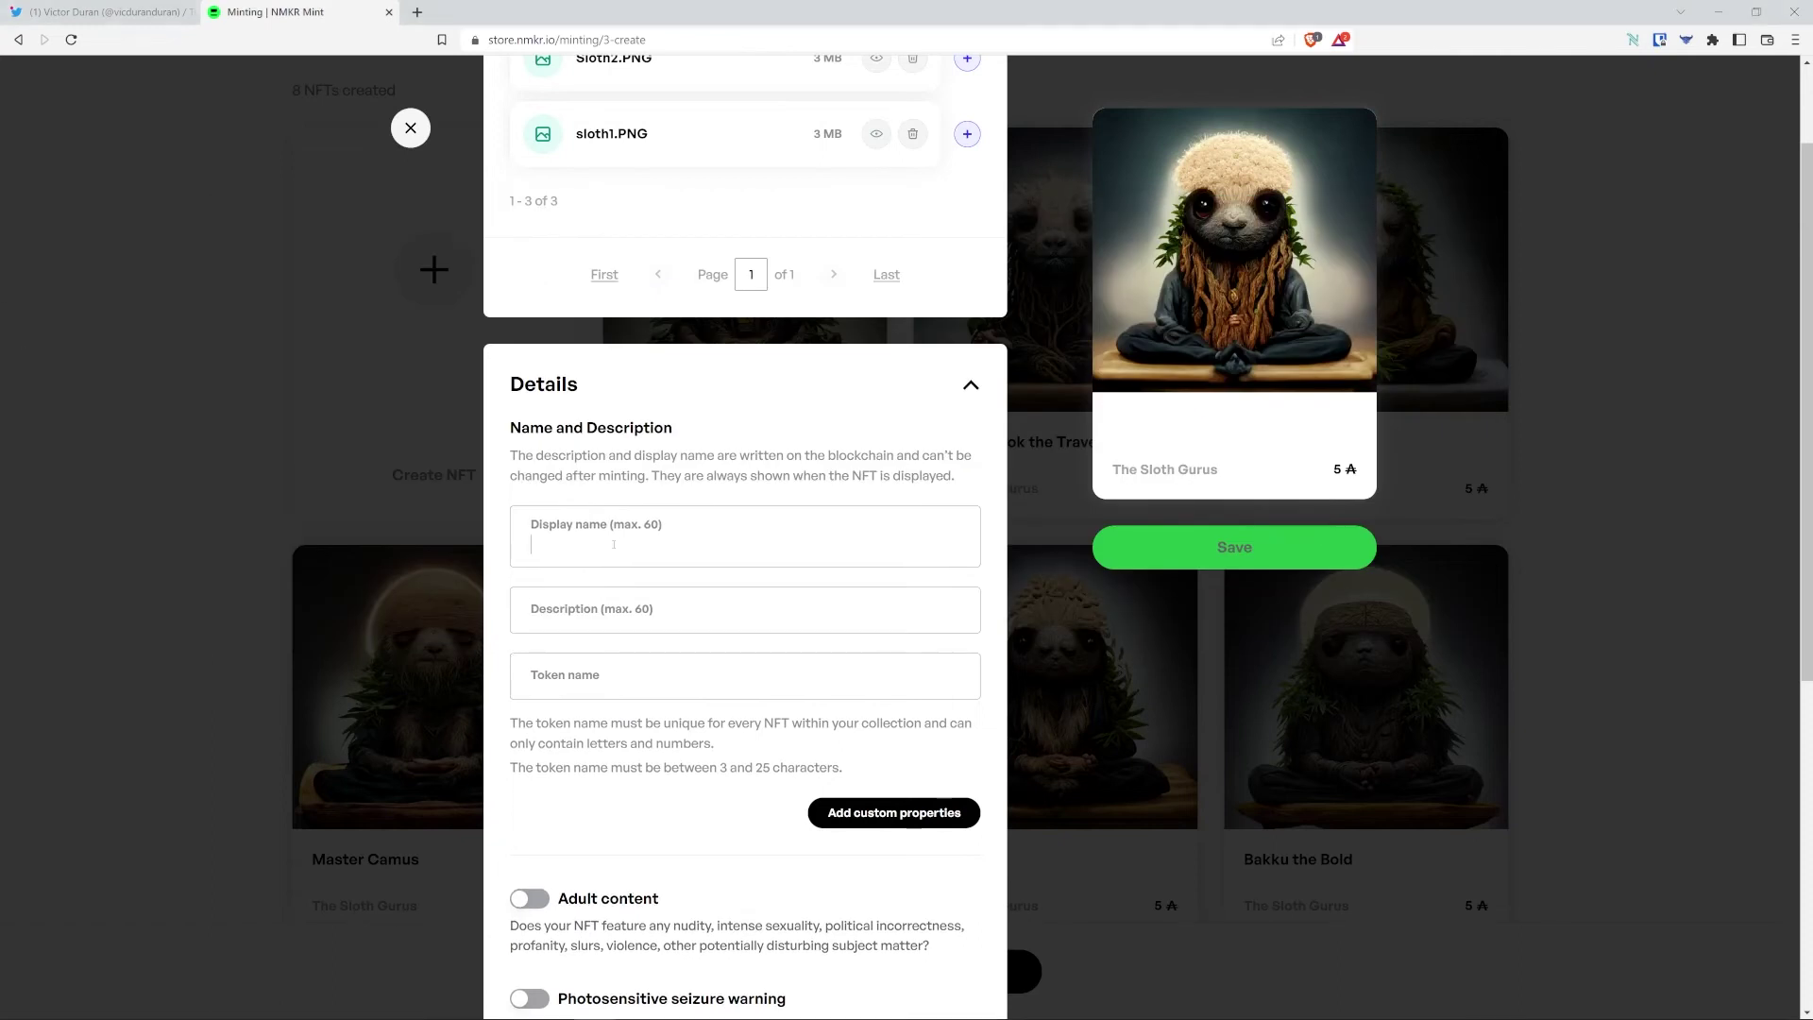
type("Can see into the souls")
key("Tab")
type("EmTheObserver")
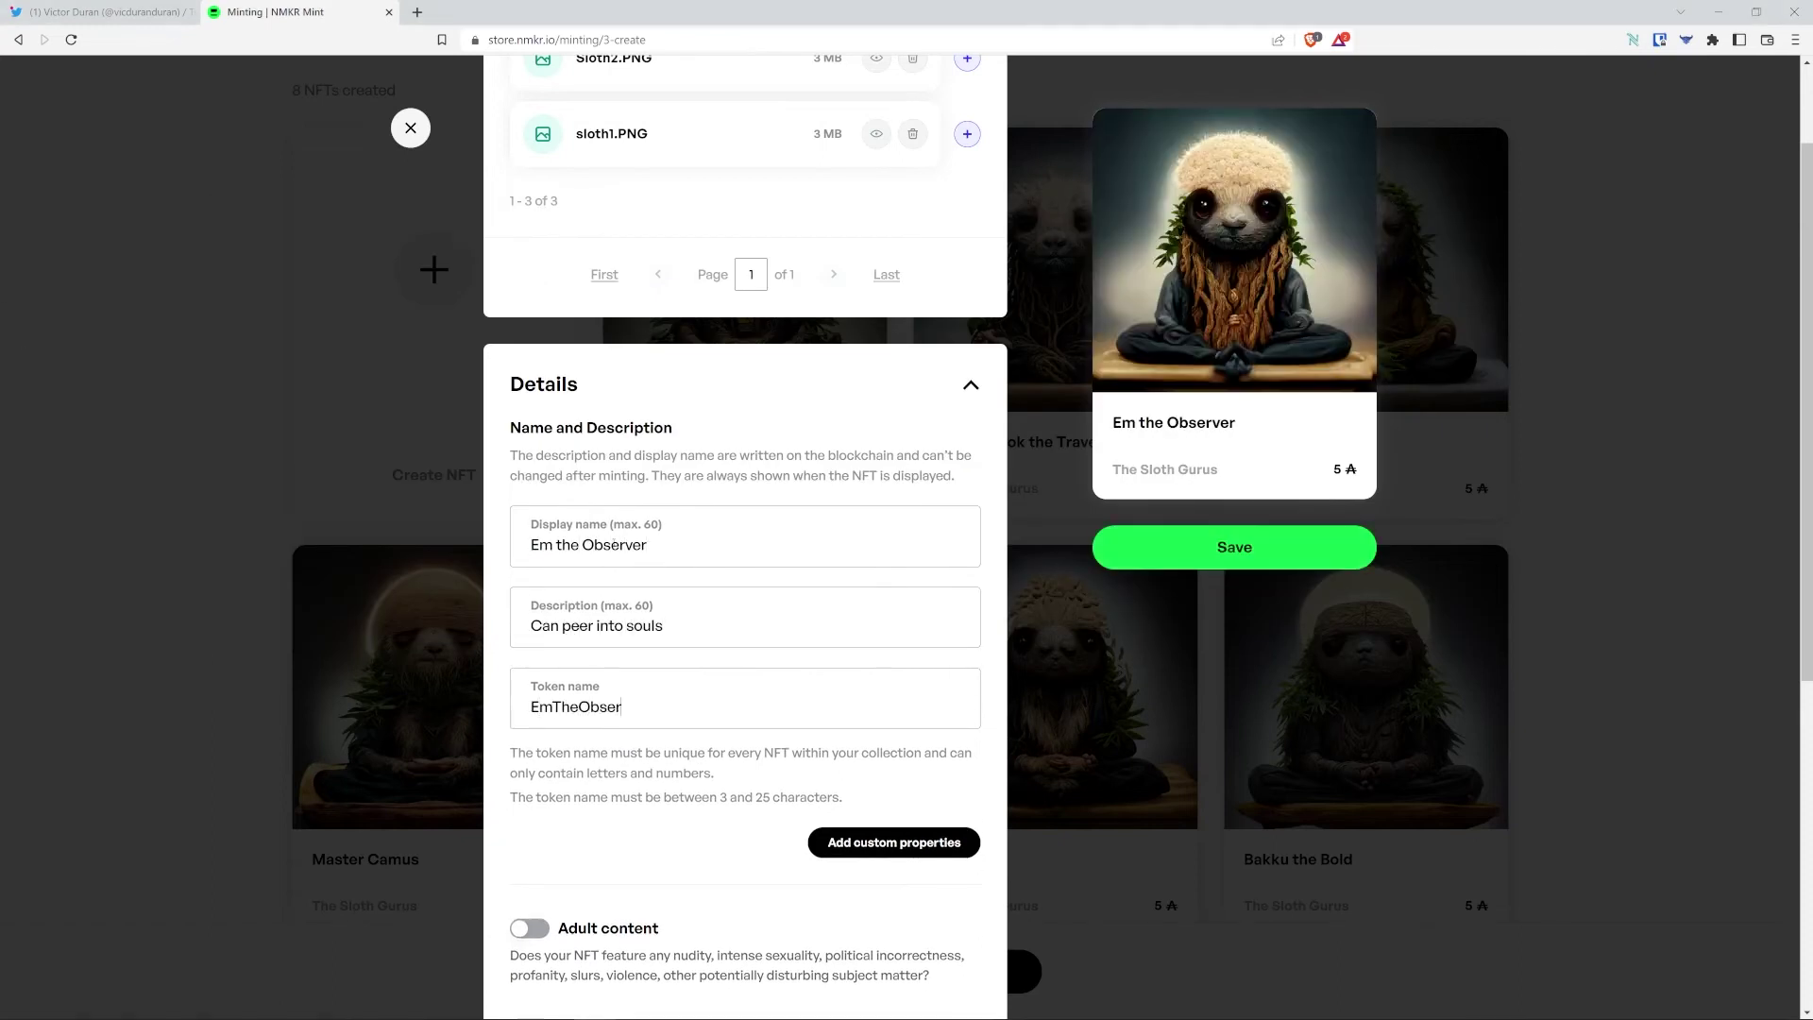
scroll(690, 580, "down", 5)
left_click(1234, 547)
Save San the Healer from sloth3.PNG, described 'Concocts ancient remedies that were thought to be lost'.
left_click(434, 269)
left_click(963, 720)
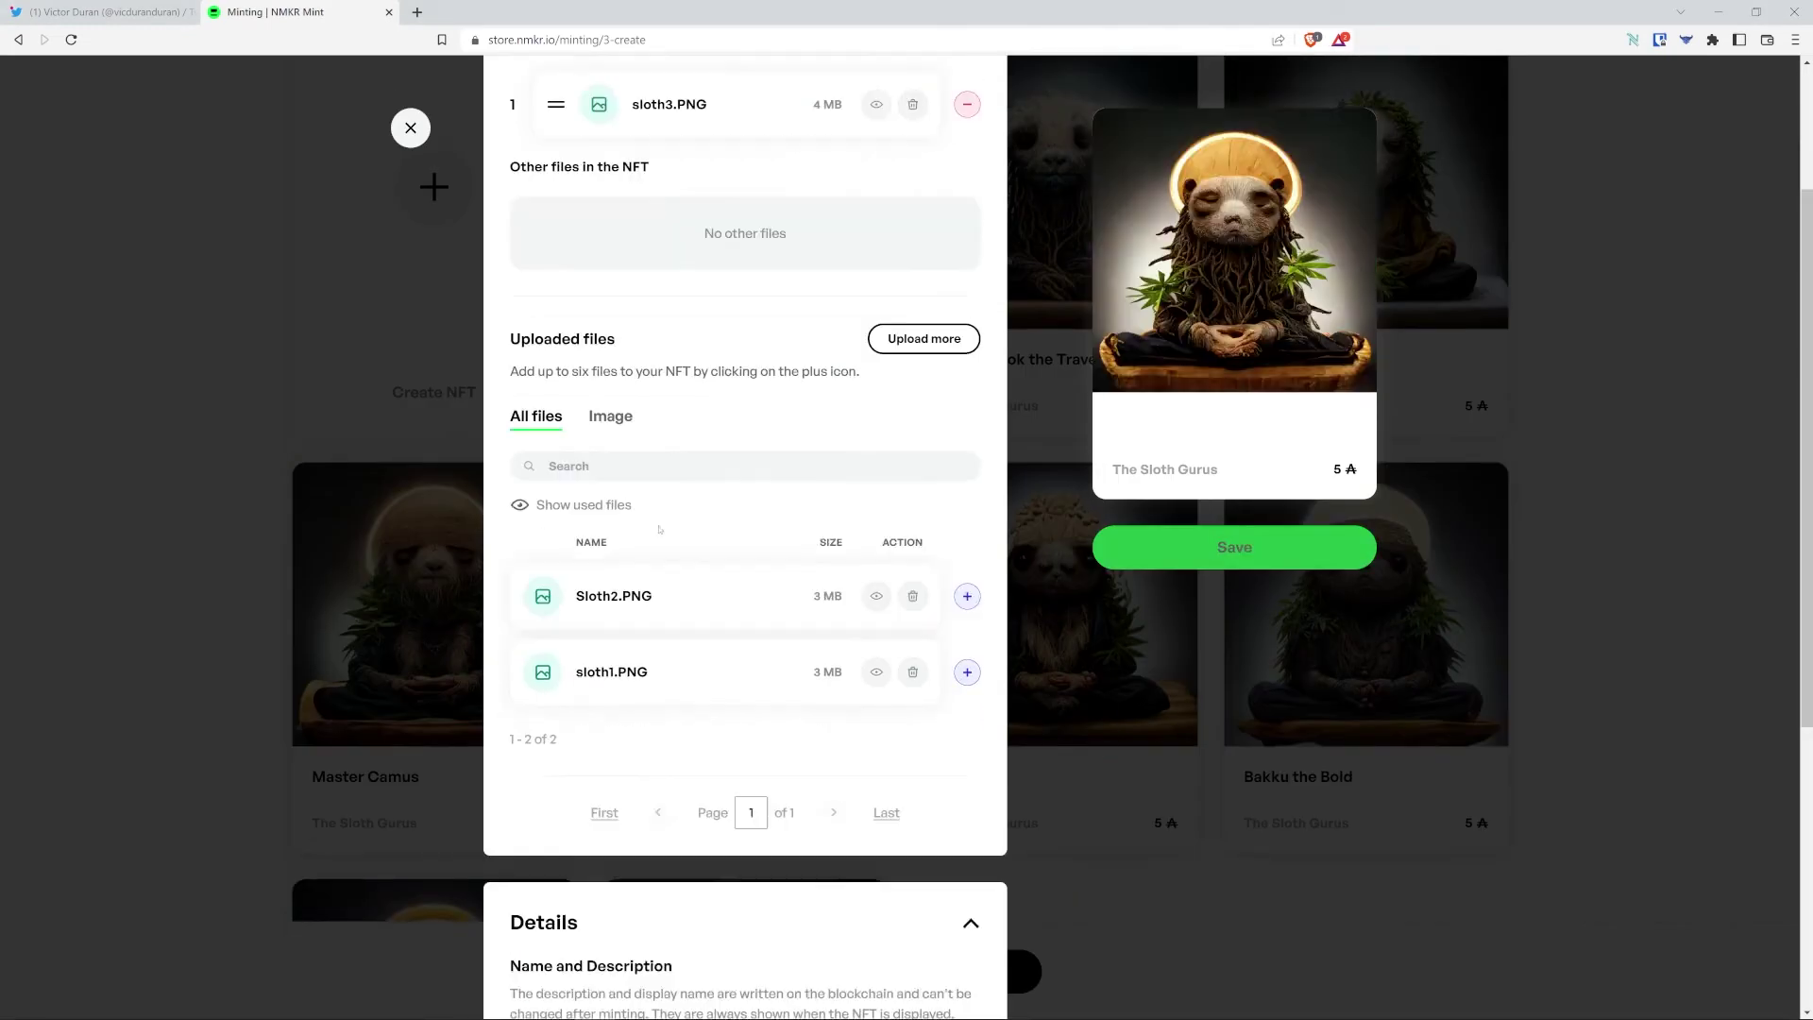
scroll(746, 472, "down", 4)
left_click(623, 692)
type("San the Healer")
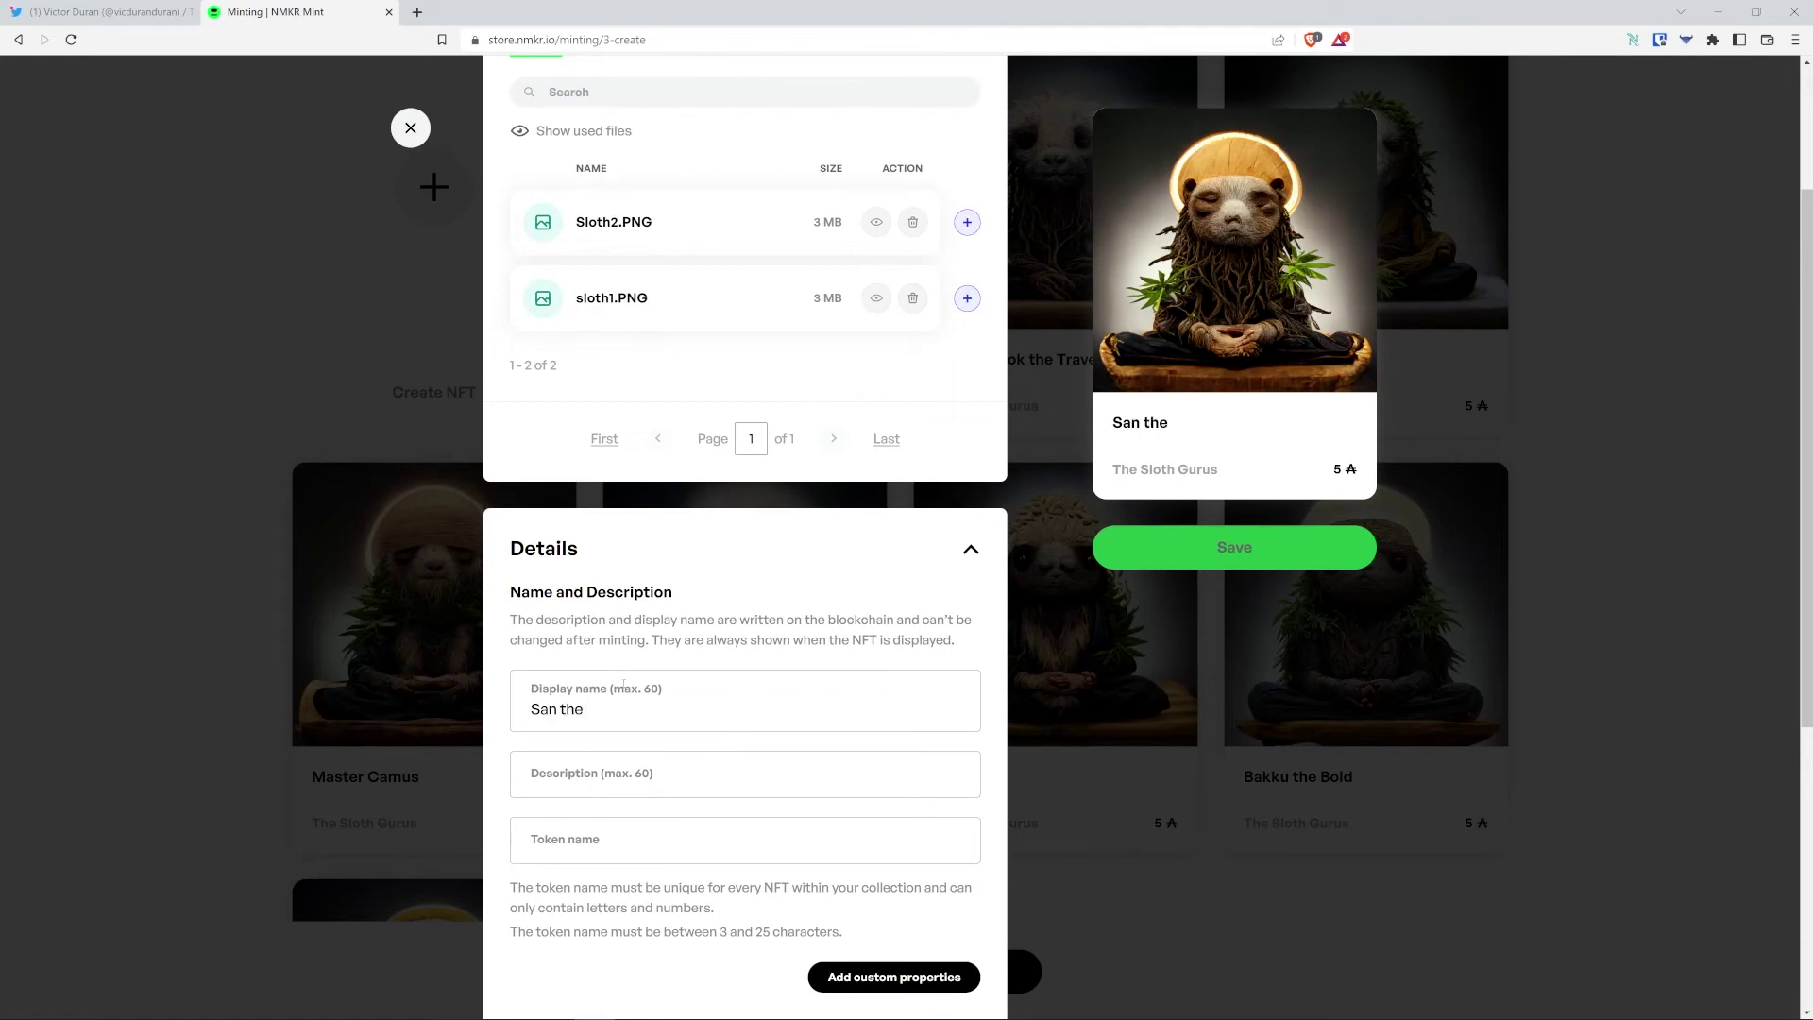
left_click(596, 783)
type("Concocts ancient remedies that were thought to be lost")
left_click(866, 870)
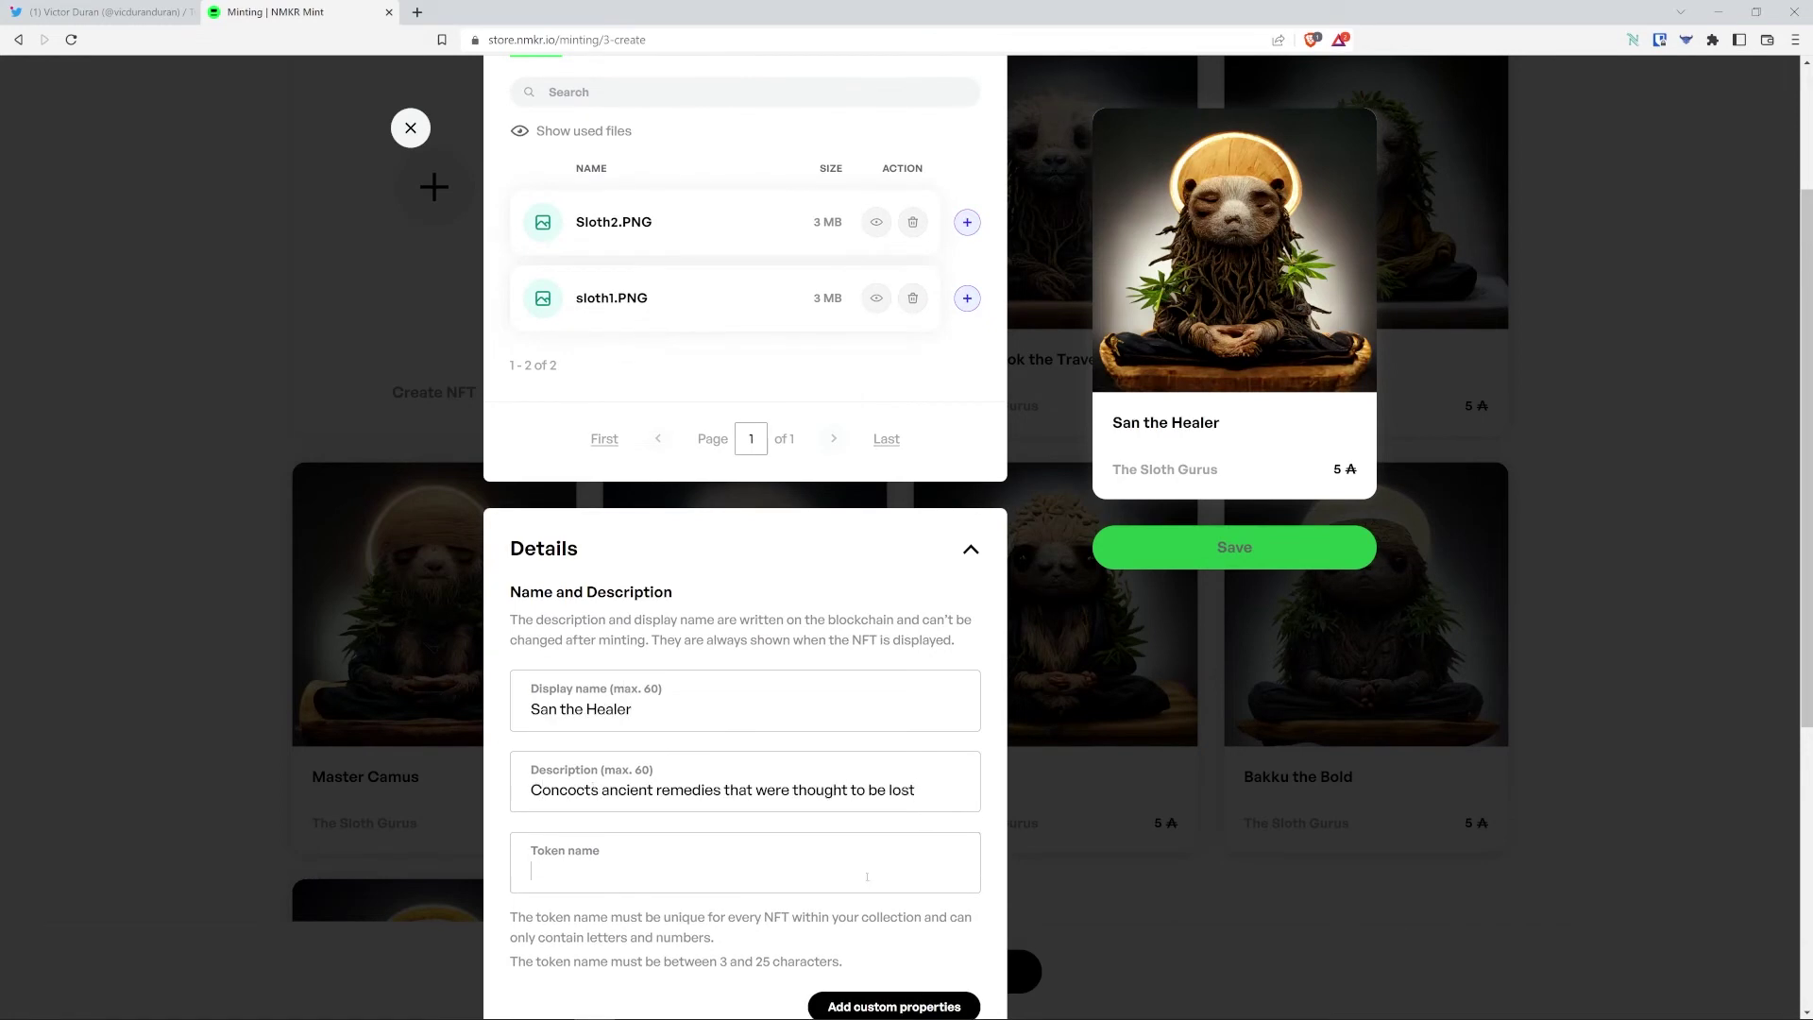
type("SanTheHealer")
left_click(1234, 547)
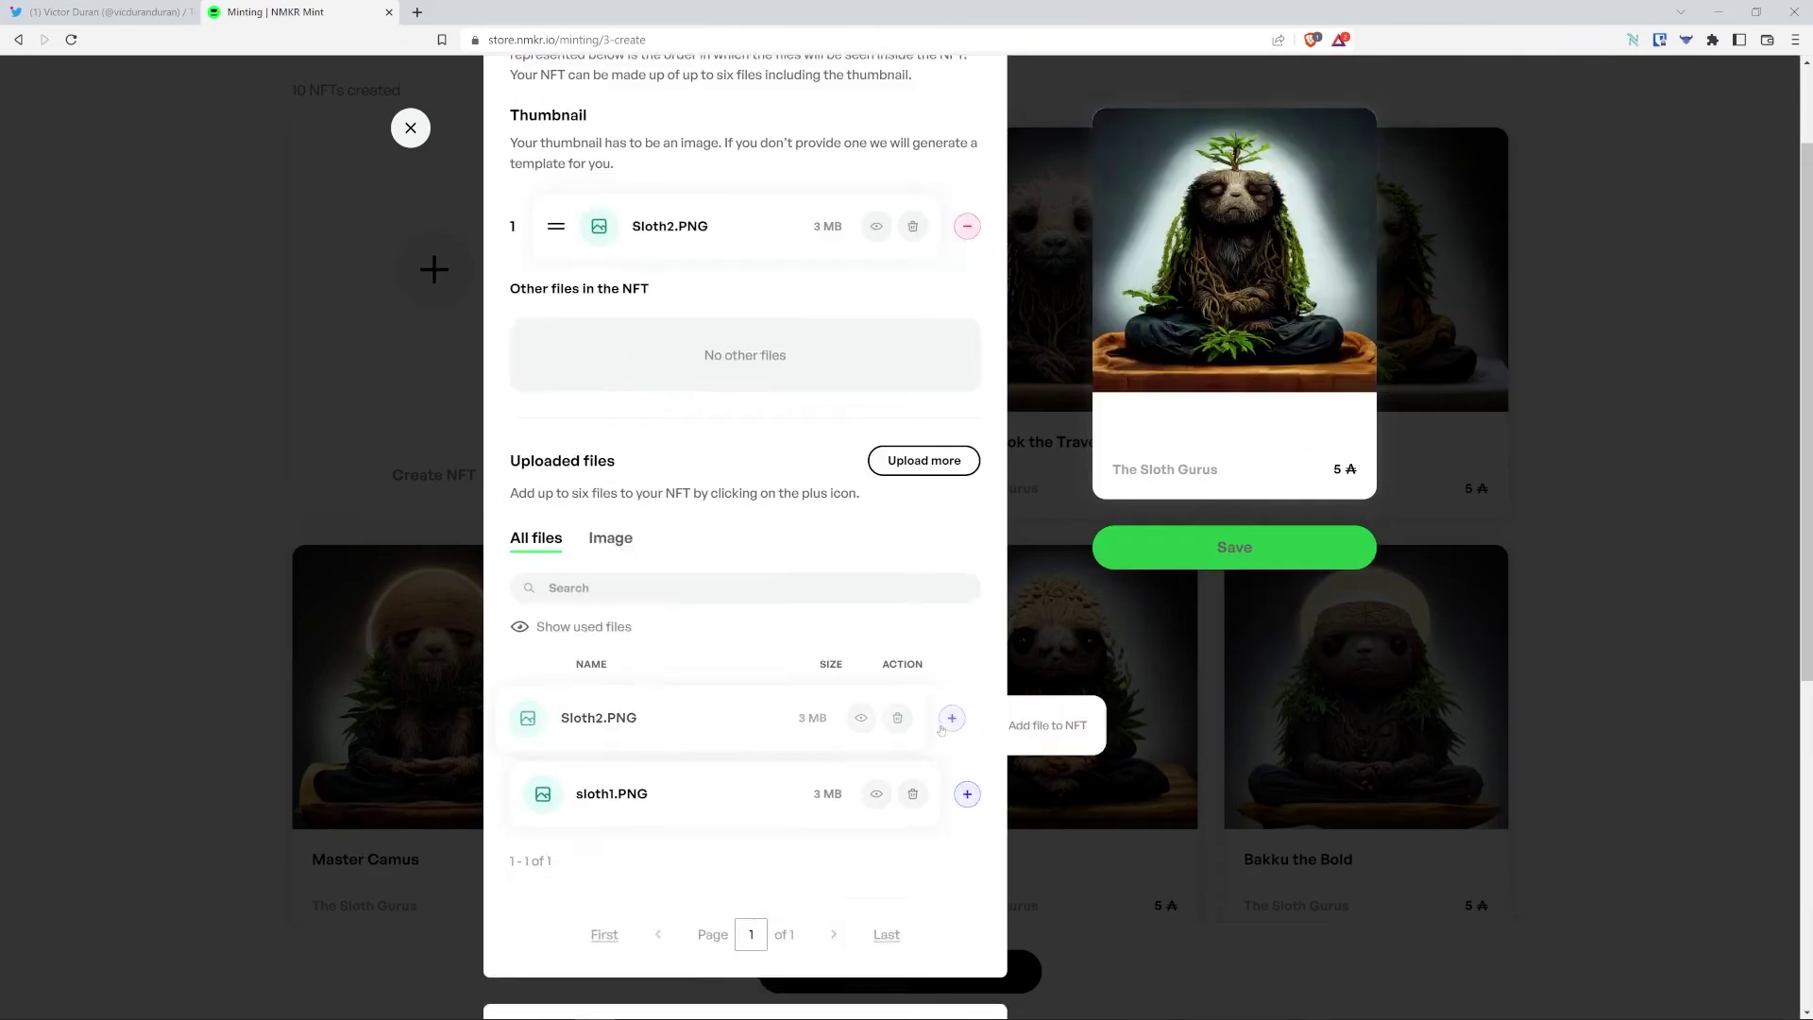
Enter Gunfu the Sage, described 'Has not moved in a millennium', token GunfuTheSage.
type("Sage")
left_click(764, 782)
type("Has not moved in a millennium")
left_click(807, 845)
type("GunfuTheSage")
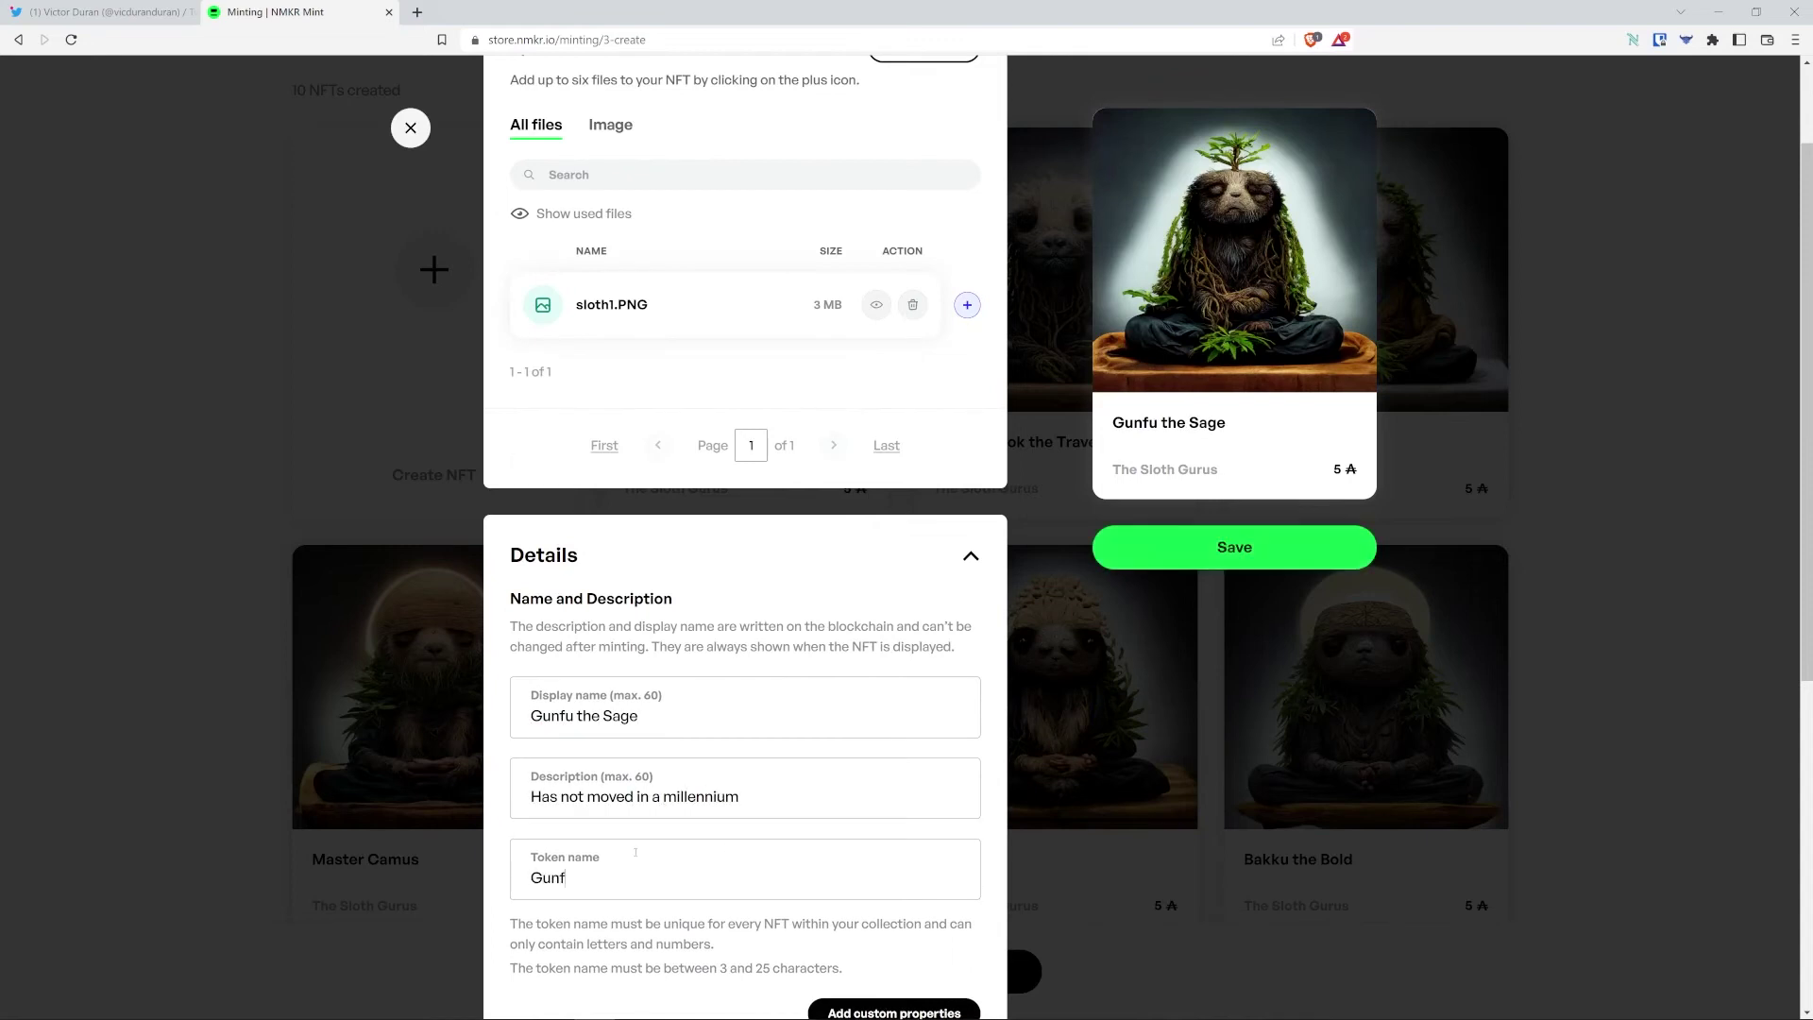
scroll(808, 840, "down", 5)
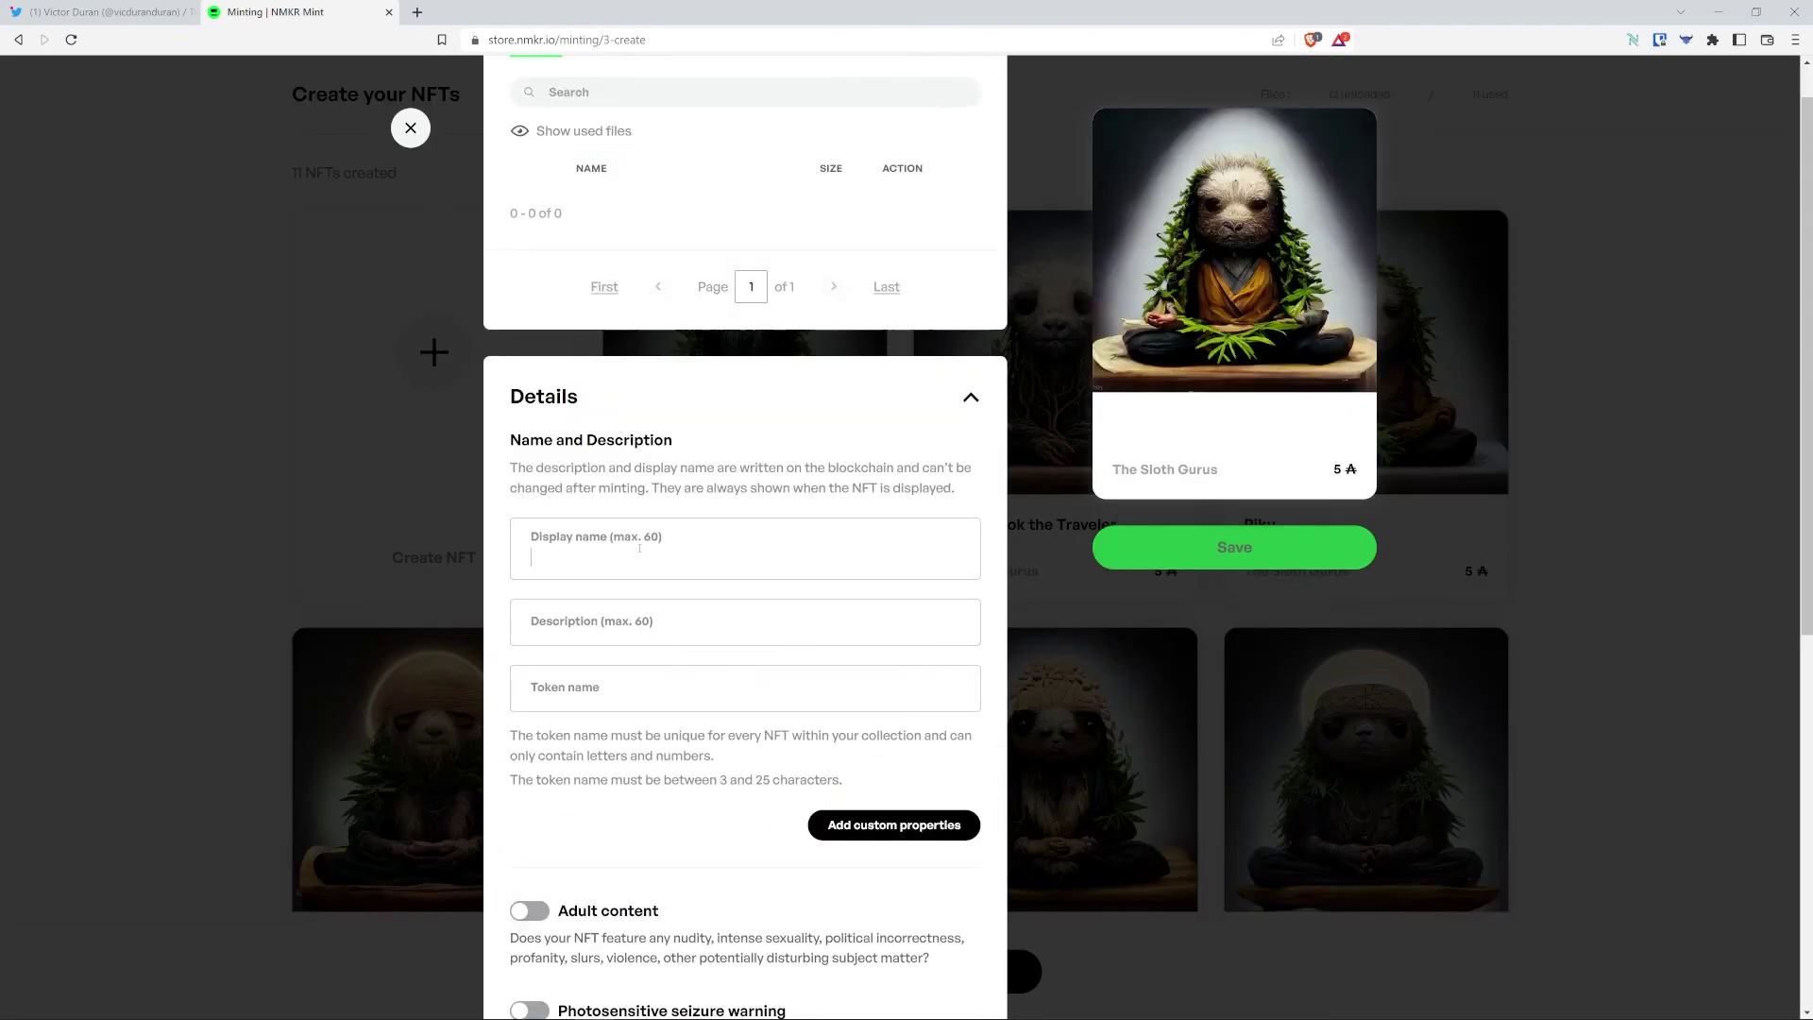
Save Anakar, described 'Appointed leader of the Sloth Gurus', tagged AI, Animal and Nature.
type("Anakar")
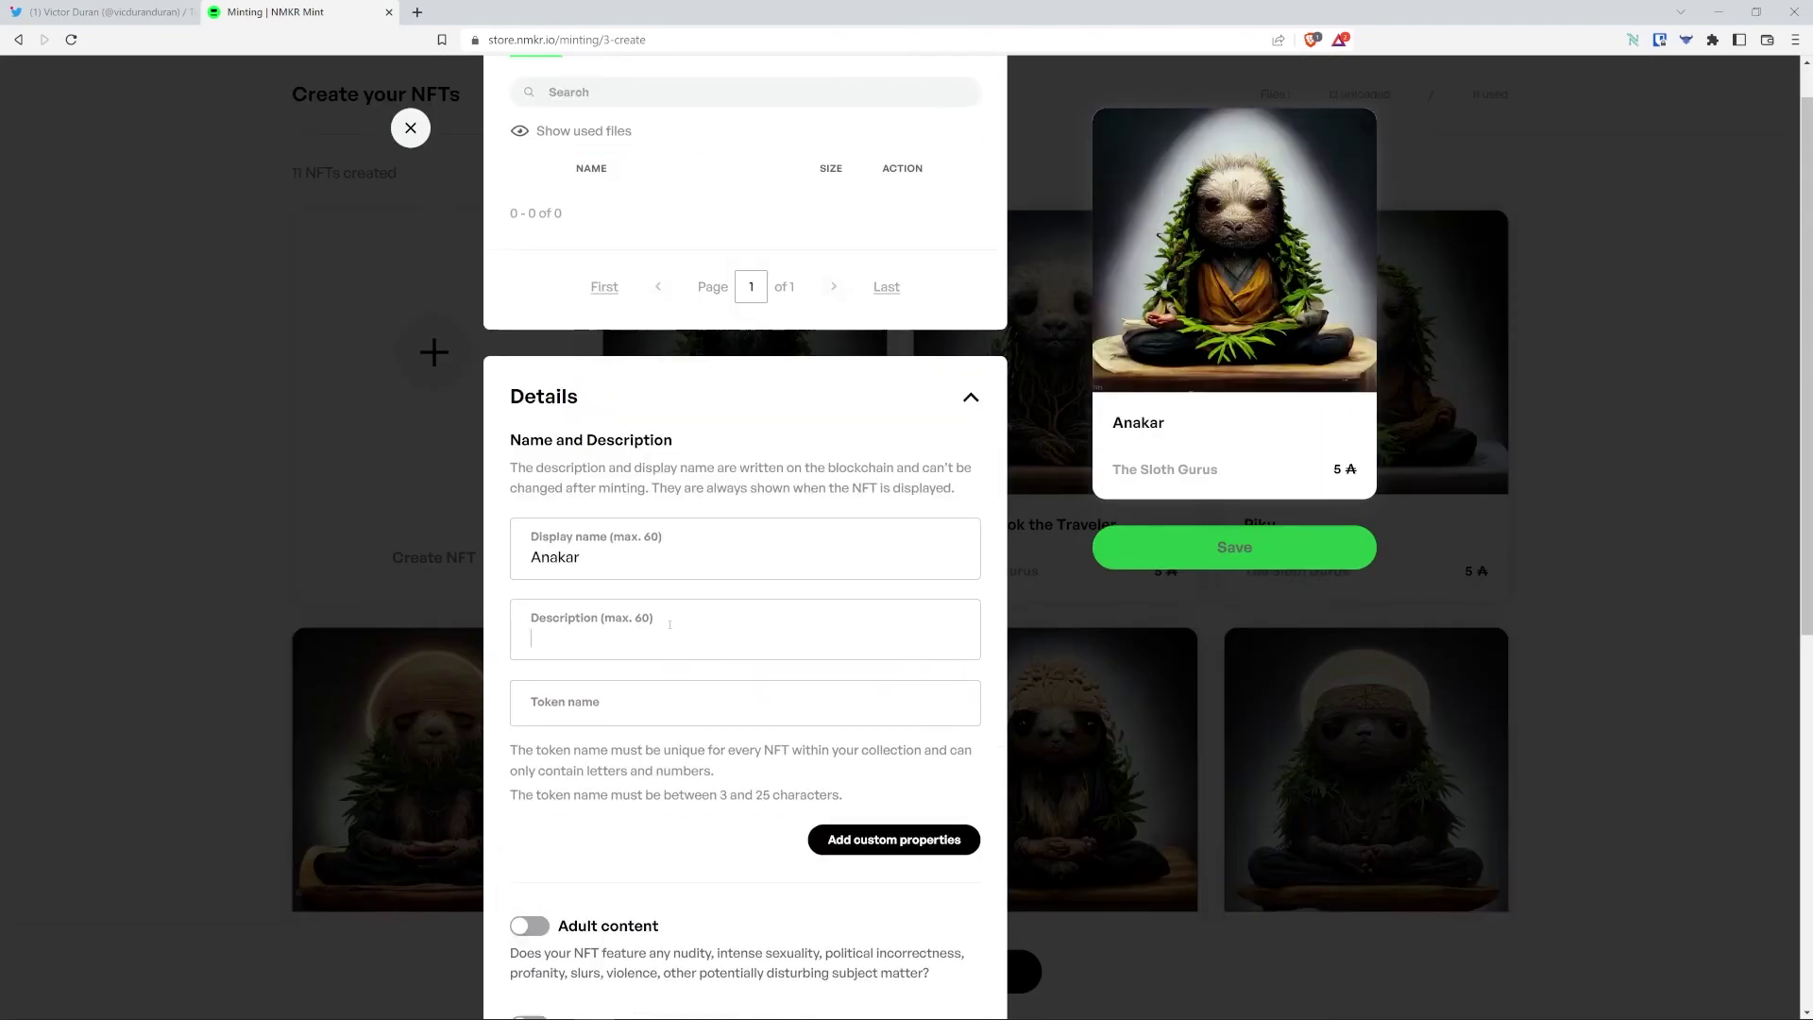
left_click(669, 624)
type("Appointed leader of the Sloth Gurus")
left_click(610, 704)
type("Anakar")
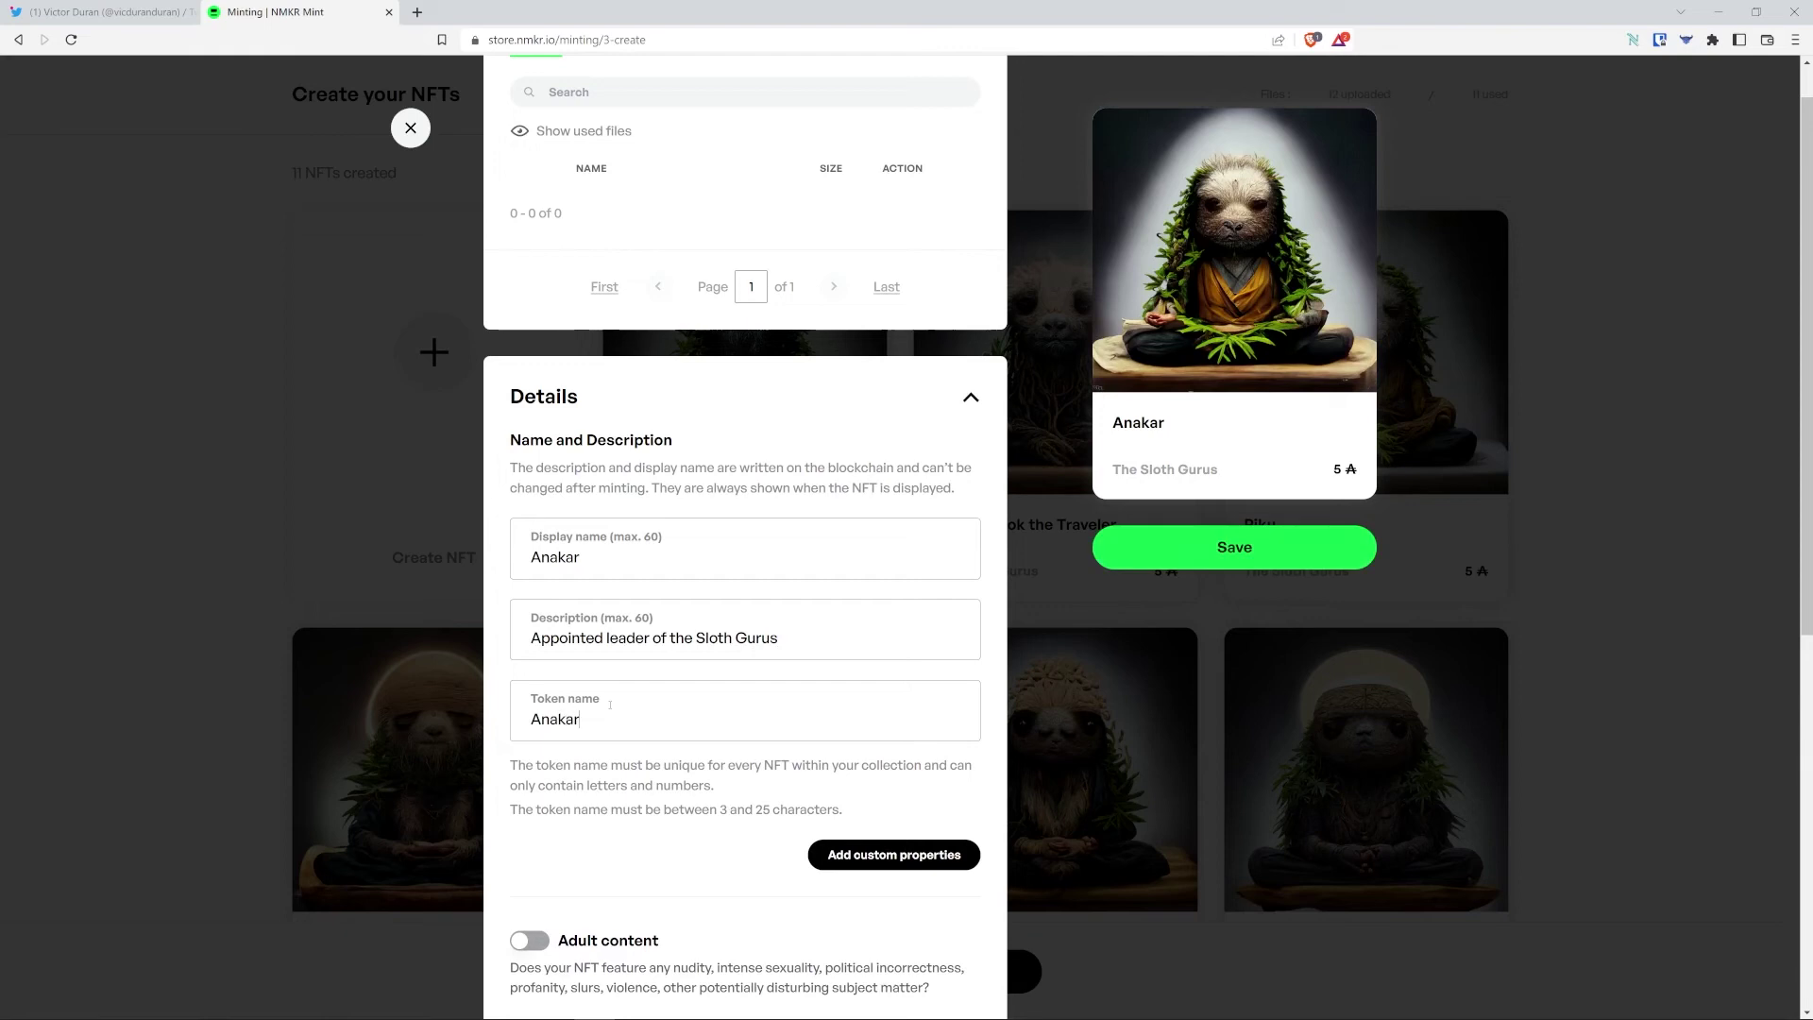
scroll(610, 704, "down", 5)
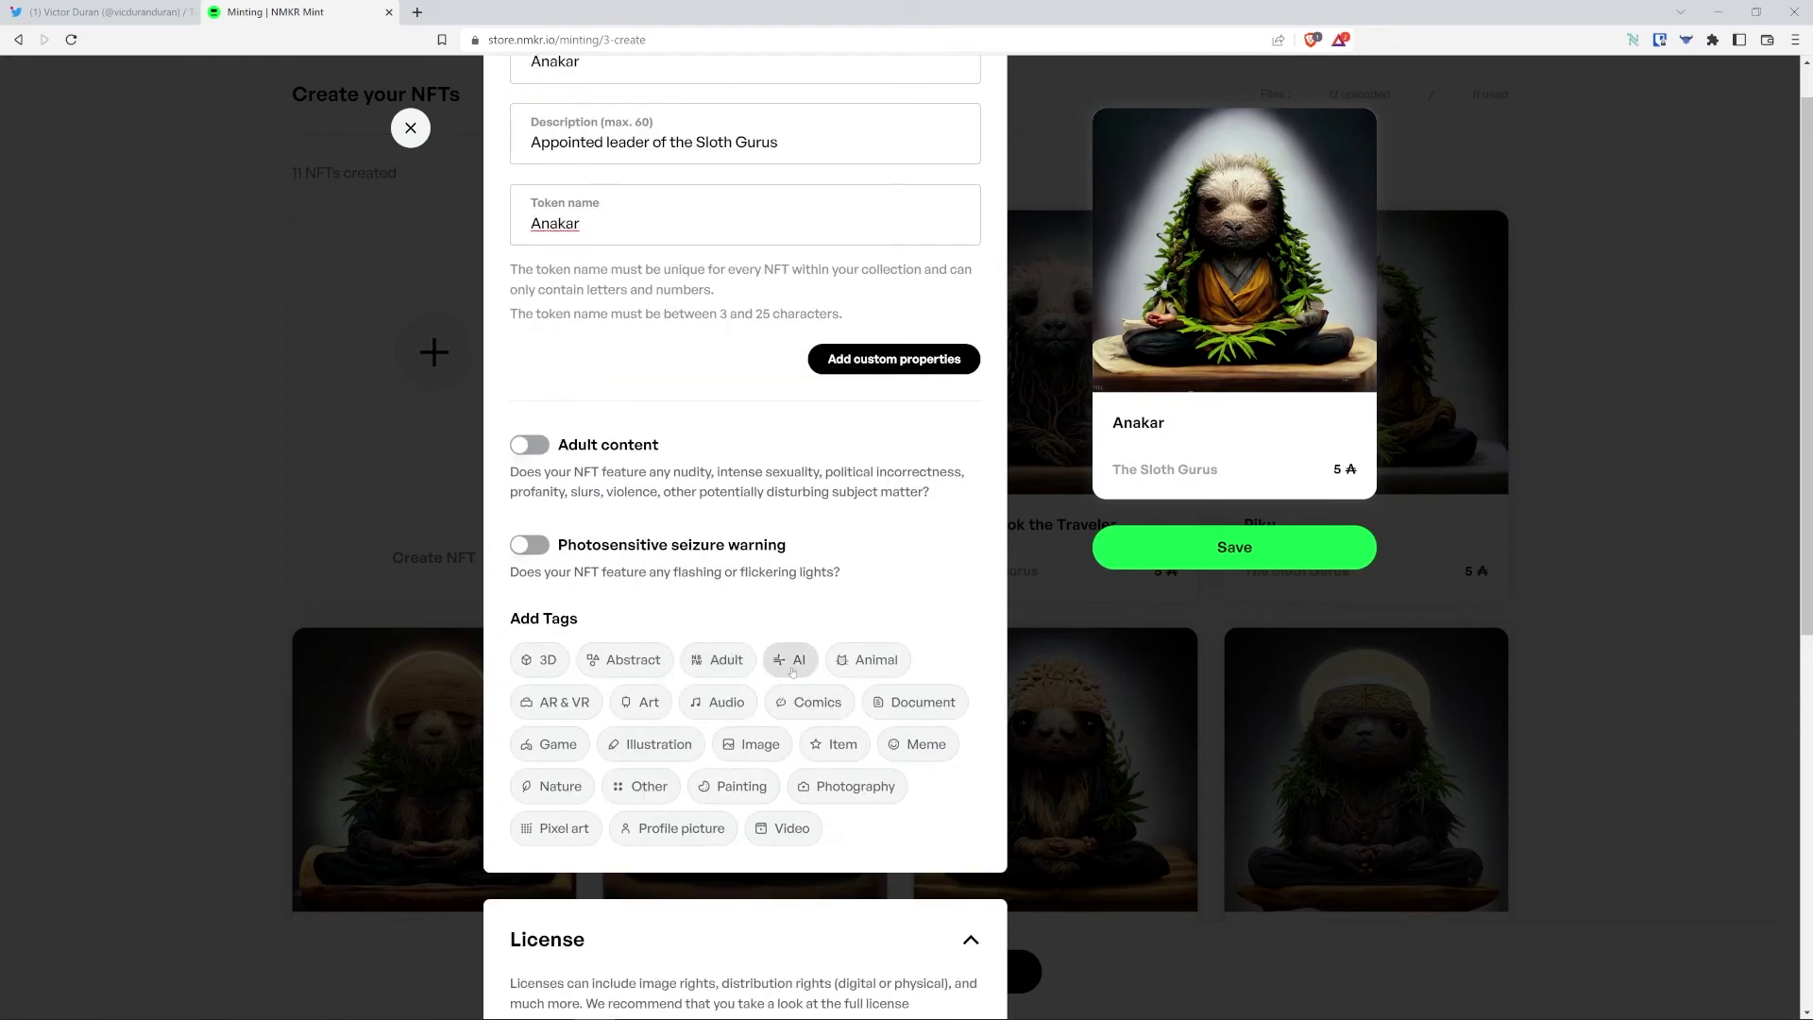
left_click(793, 659)
left_click(868, 659)
left_click(557, 786)
scroll(676, 784, "down", 5)
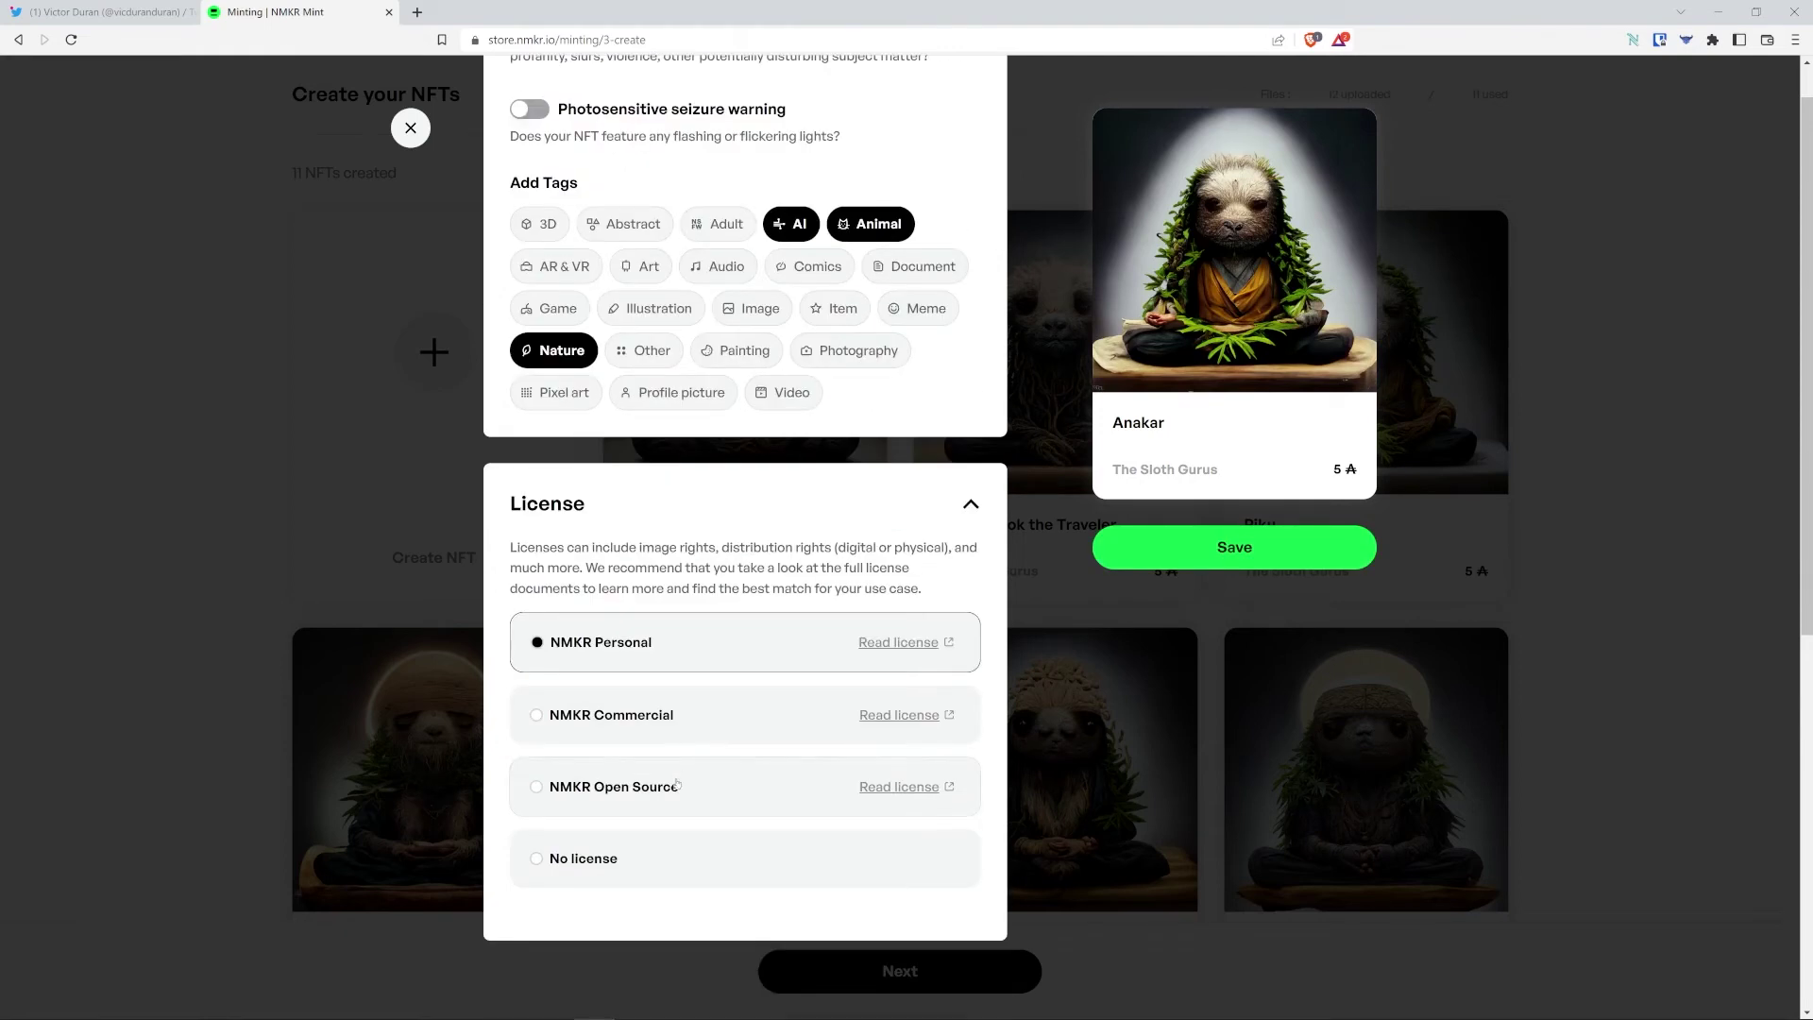
left_click(1148, 553)
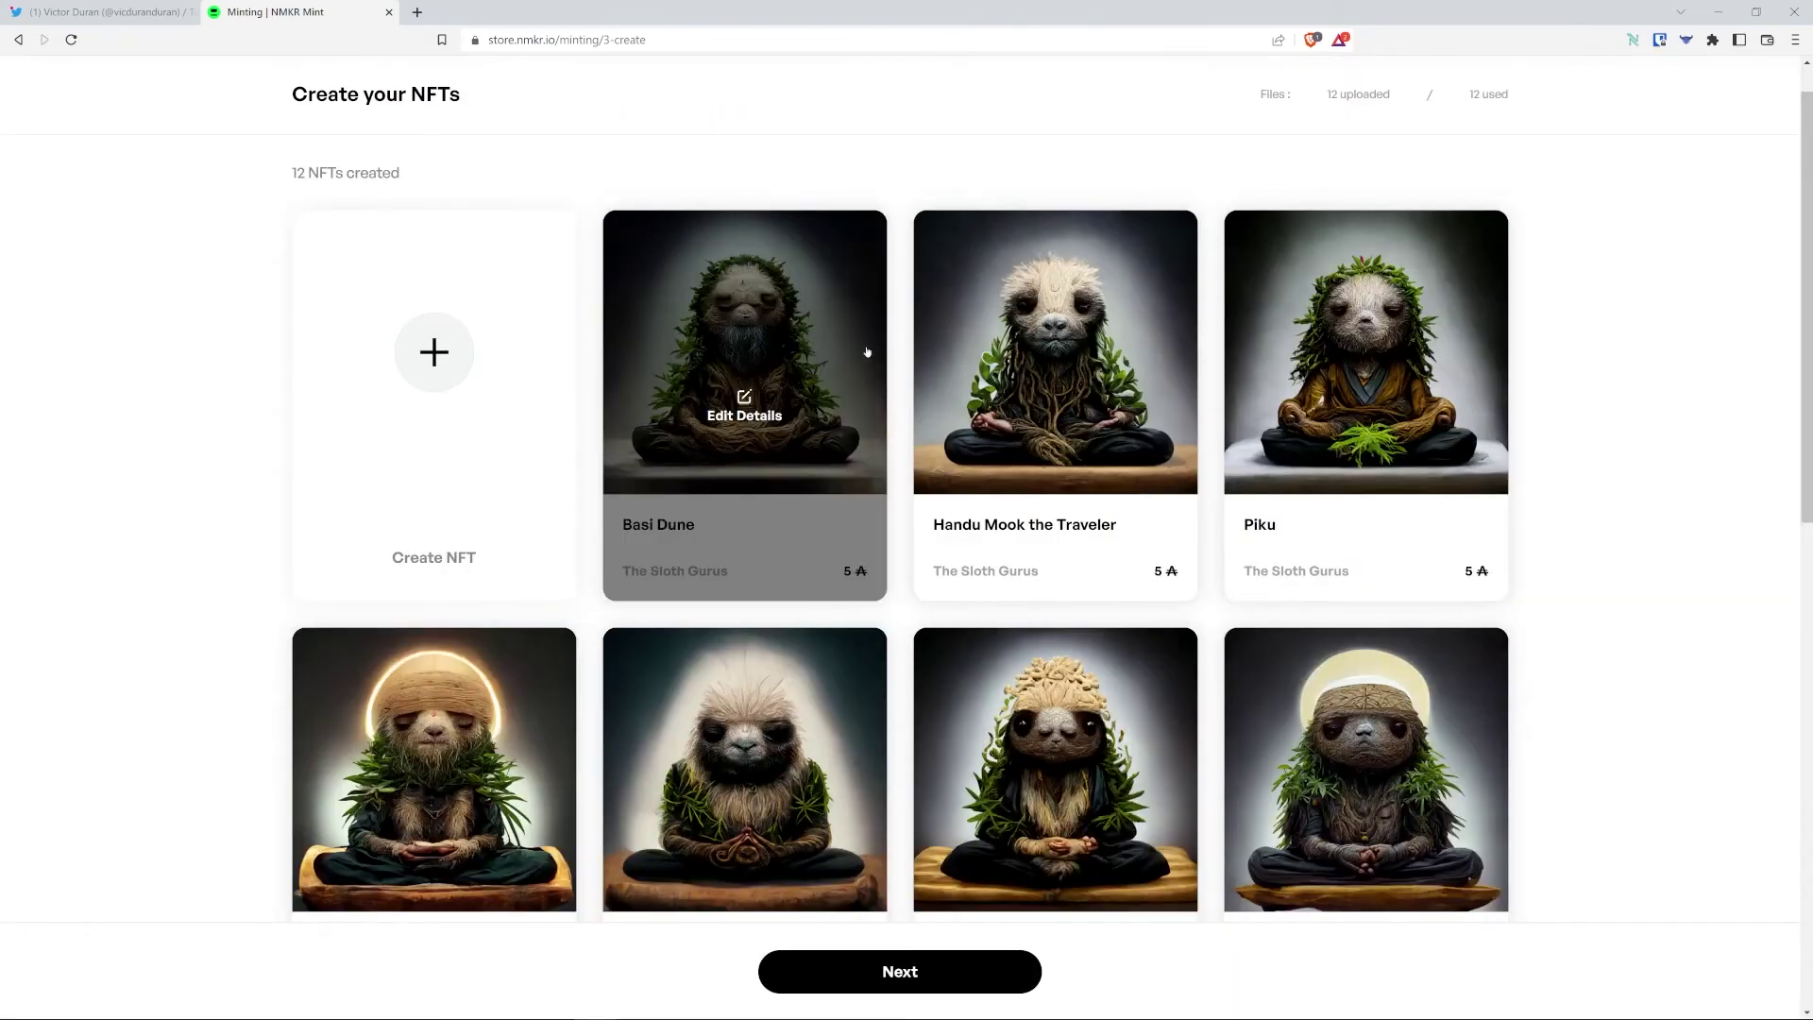
Proceed to minting, acknowledge the no-changes-after-minting warning, and continue.
scroll(960, 785, "down", 10)
left_click(959, 898)
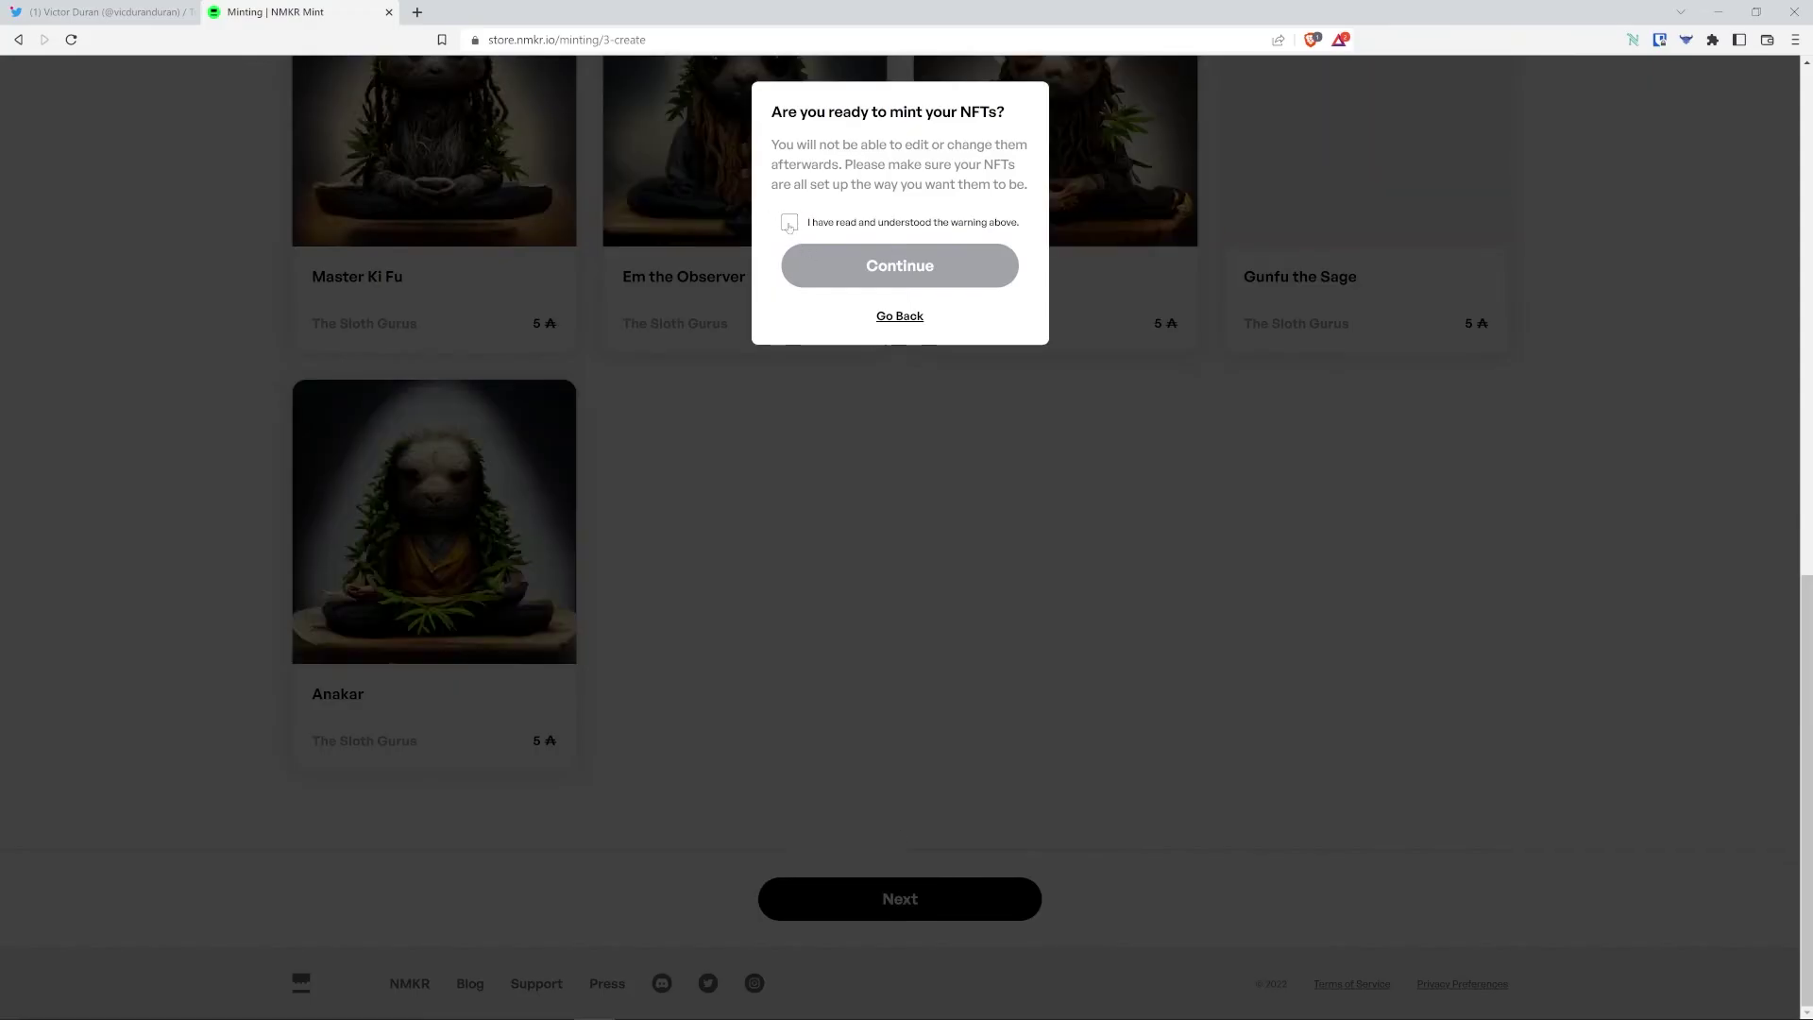
left_click(789, 224)
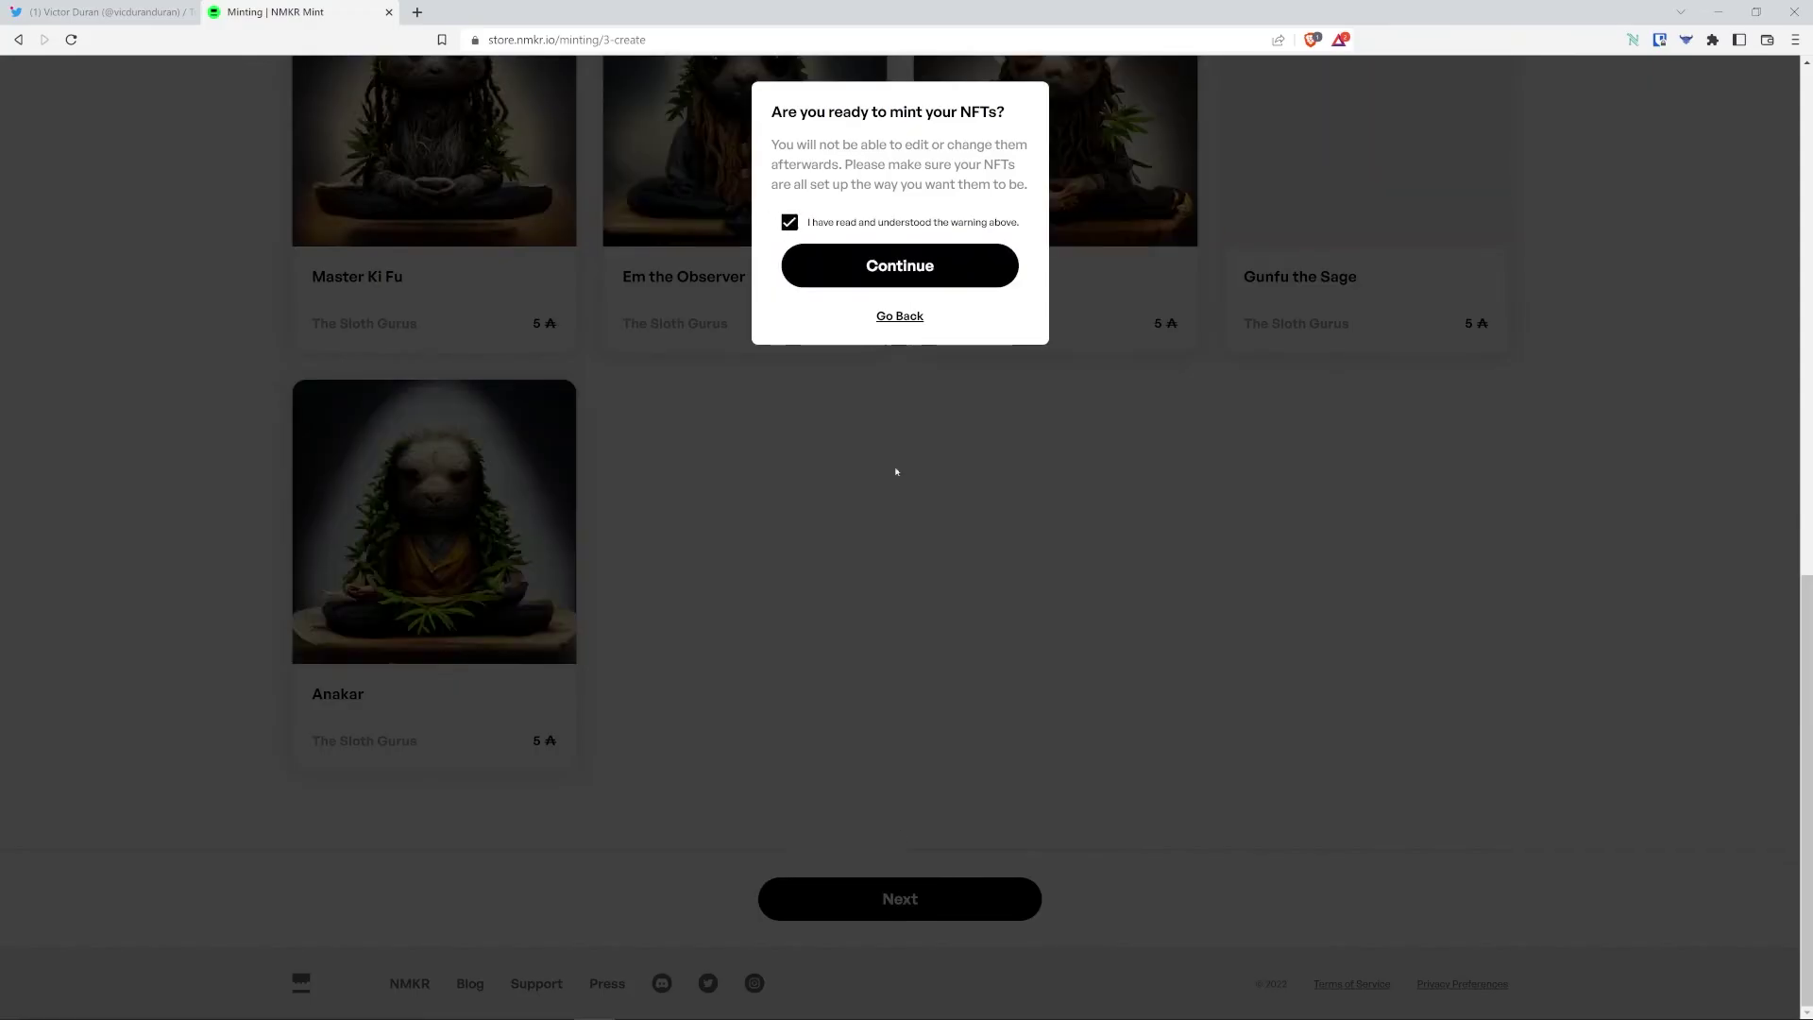
left_click(879, 268)
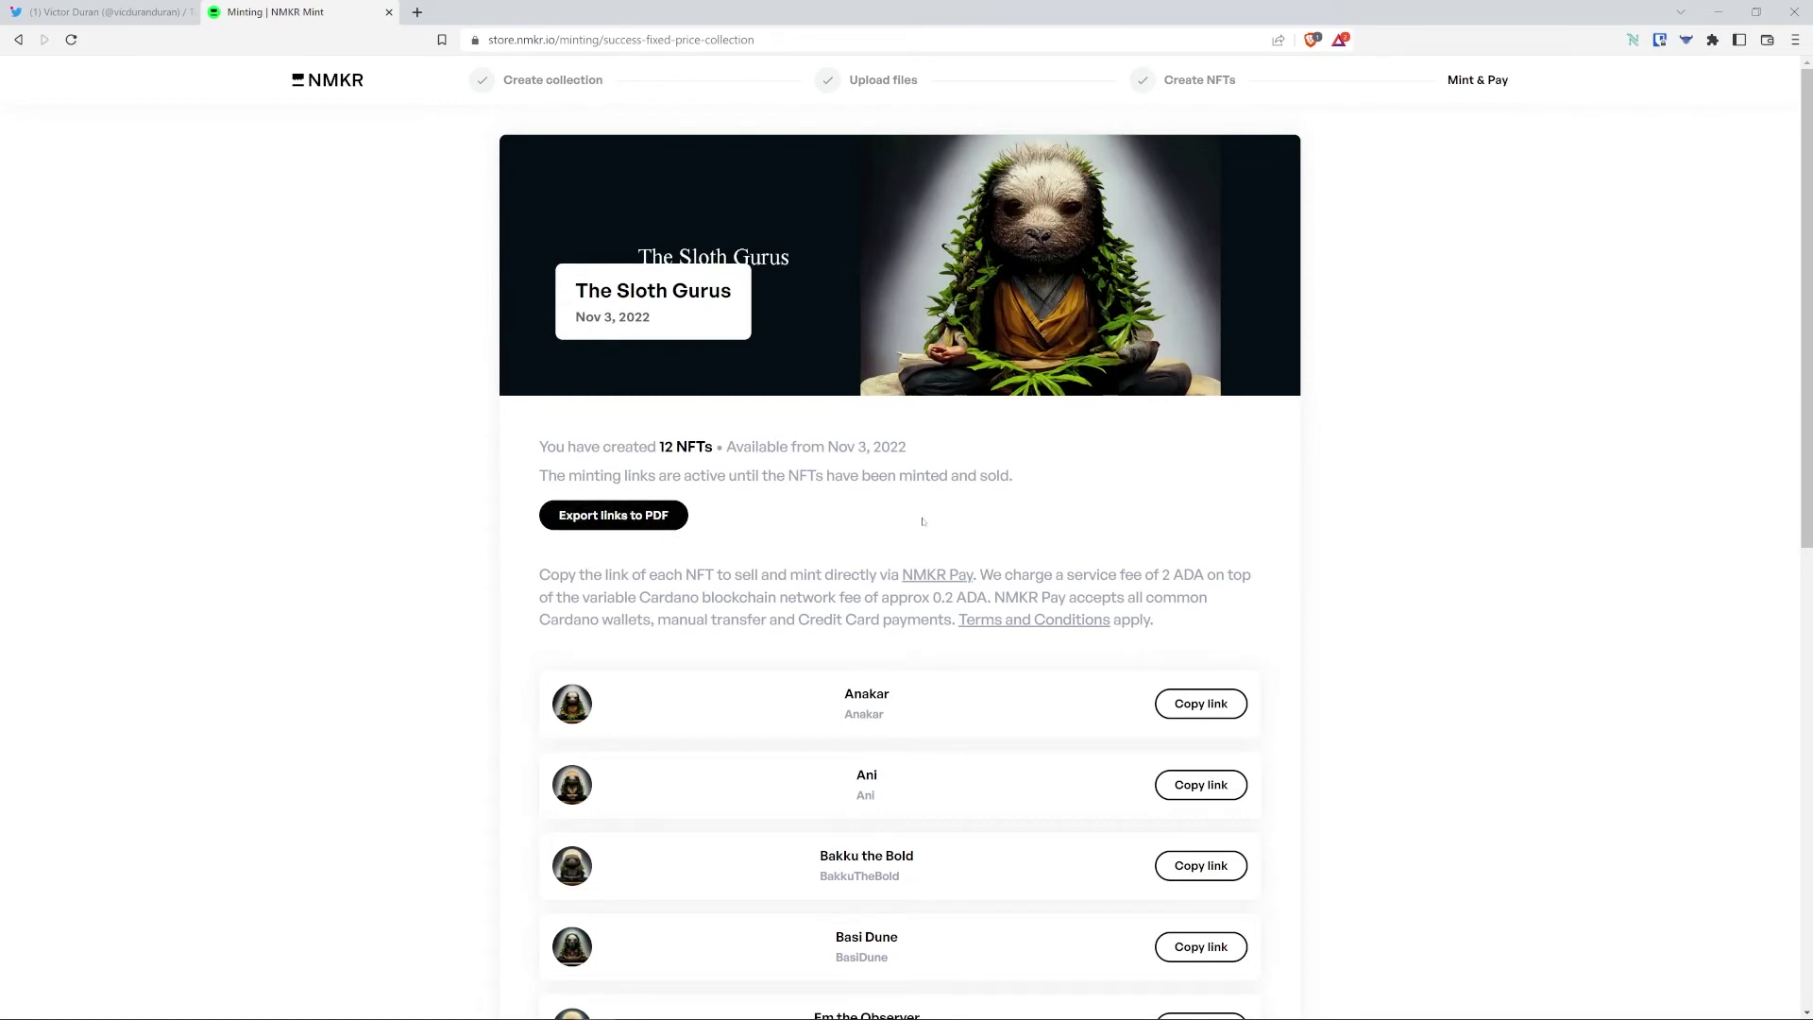
Review the Sloth Gurus success page and show the blocked pop-ups holding the exported PDF.
scroll(922, 515, "down", 2)
scroll(698, 329, "up", 2)
left_click(1251, 40)
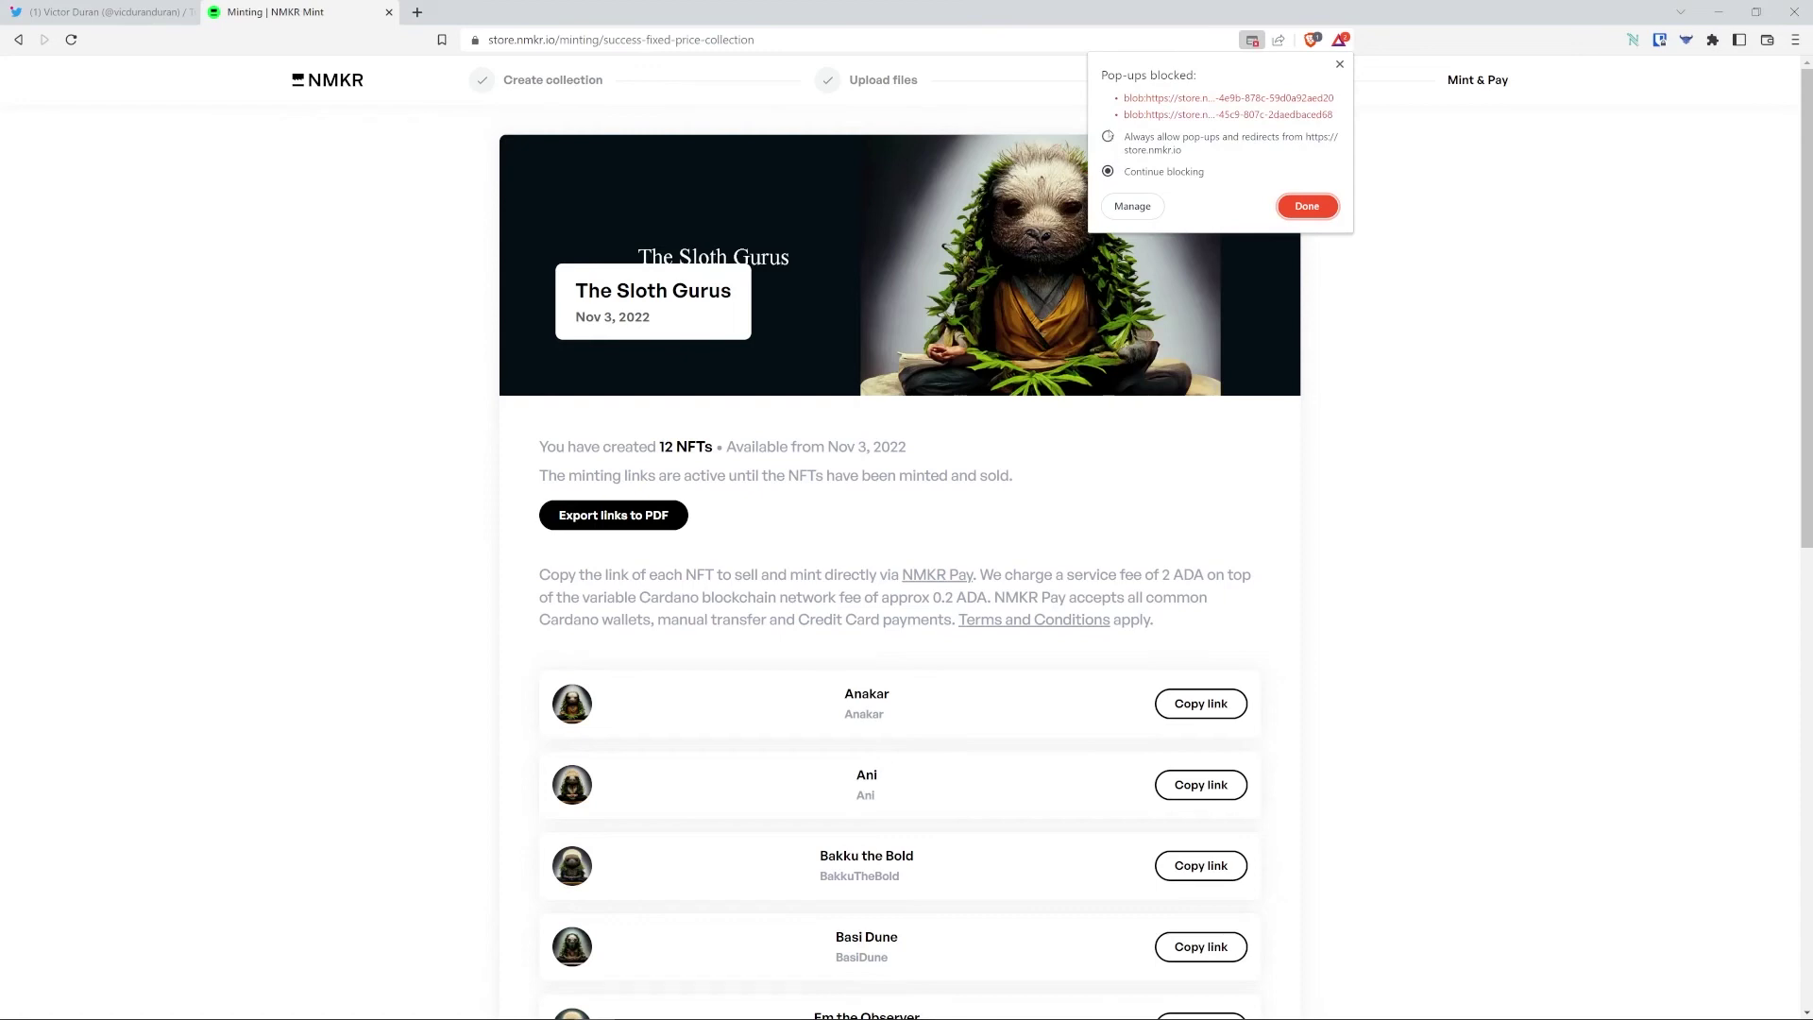
Open the blocked minting-links PDF and save it as 'The Sloth Gurus Minting Links'.
left_click(1285, 206)
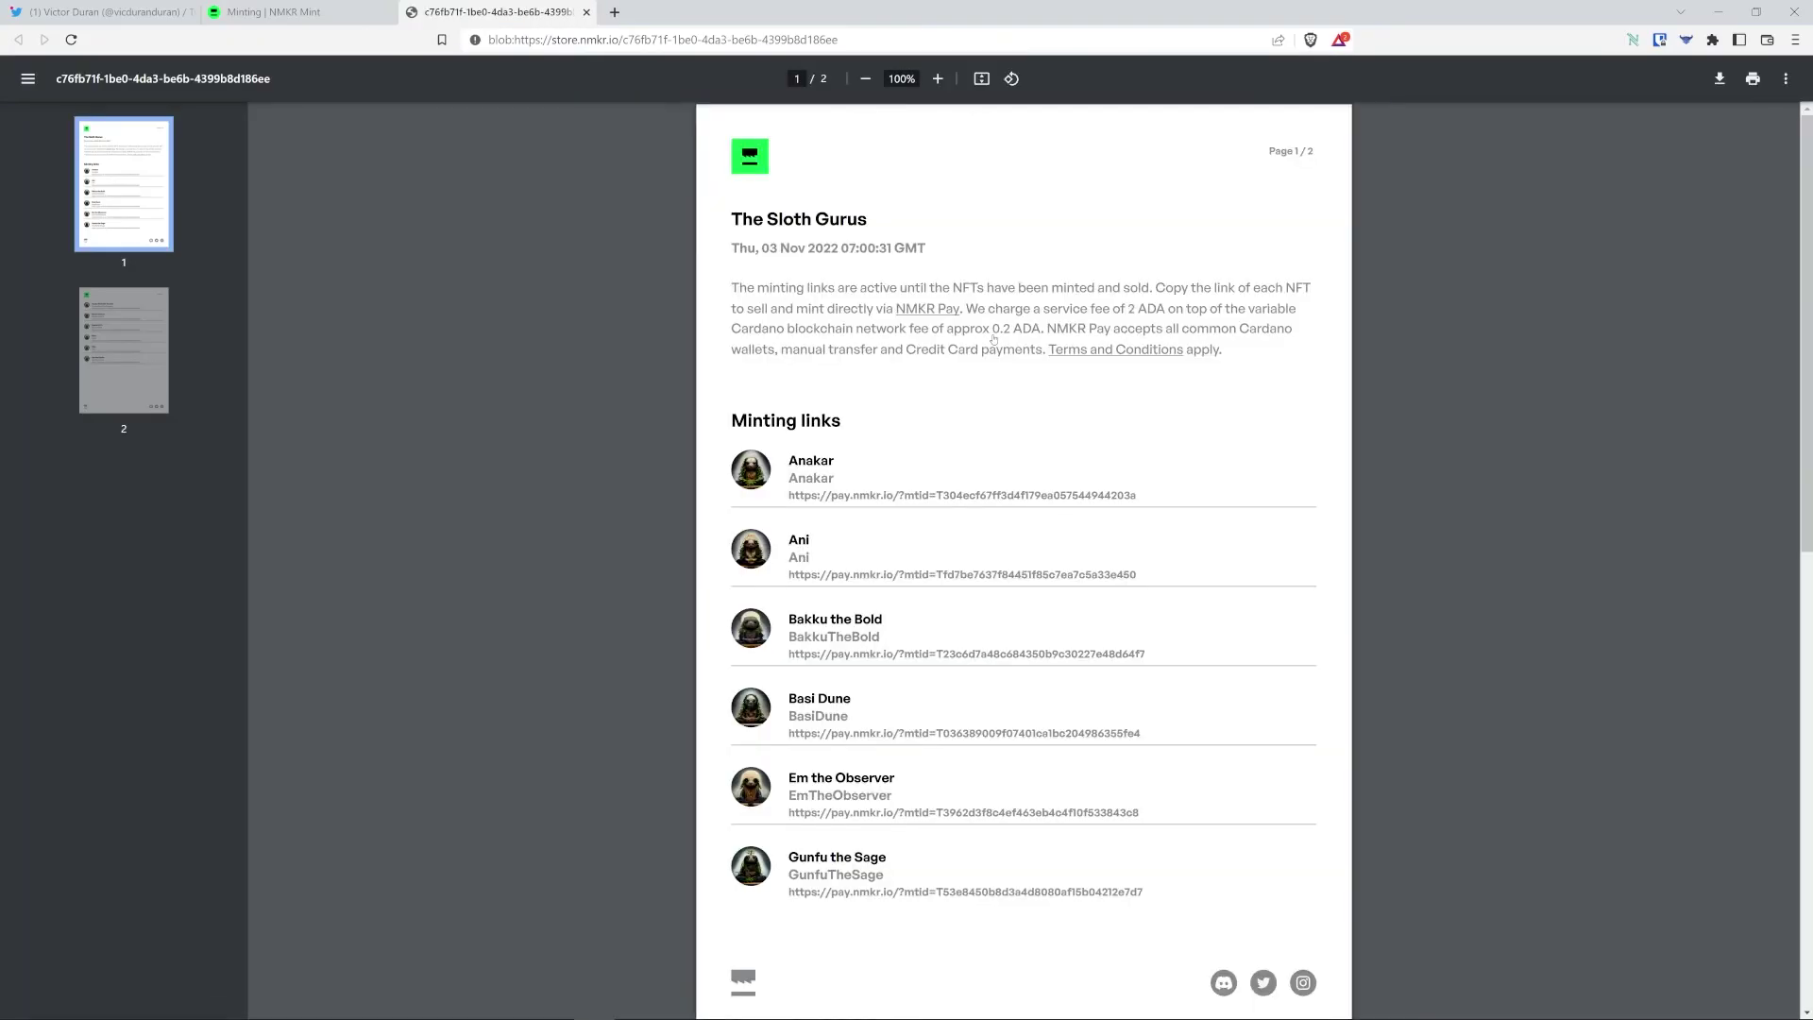
scroll(971, 720, "down", 2)
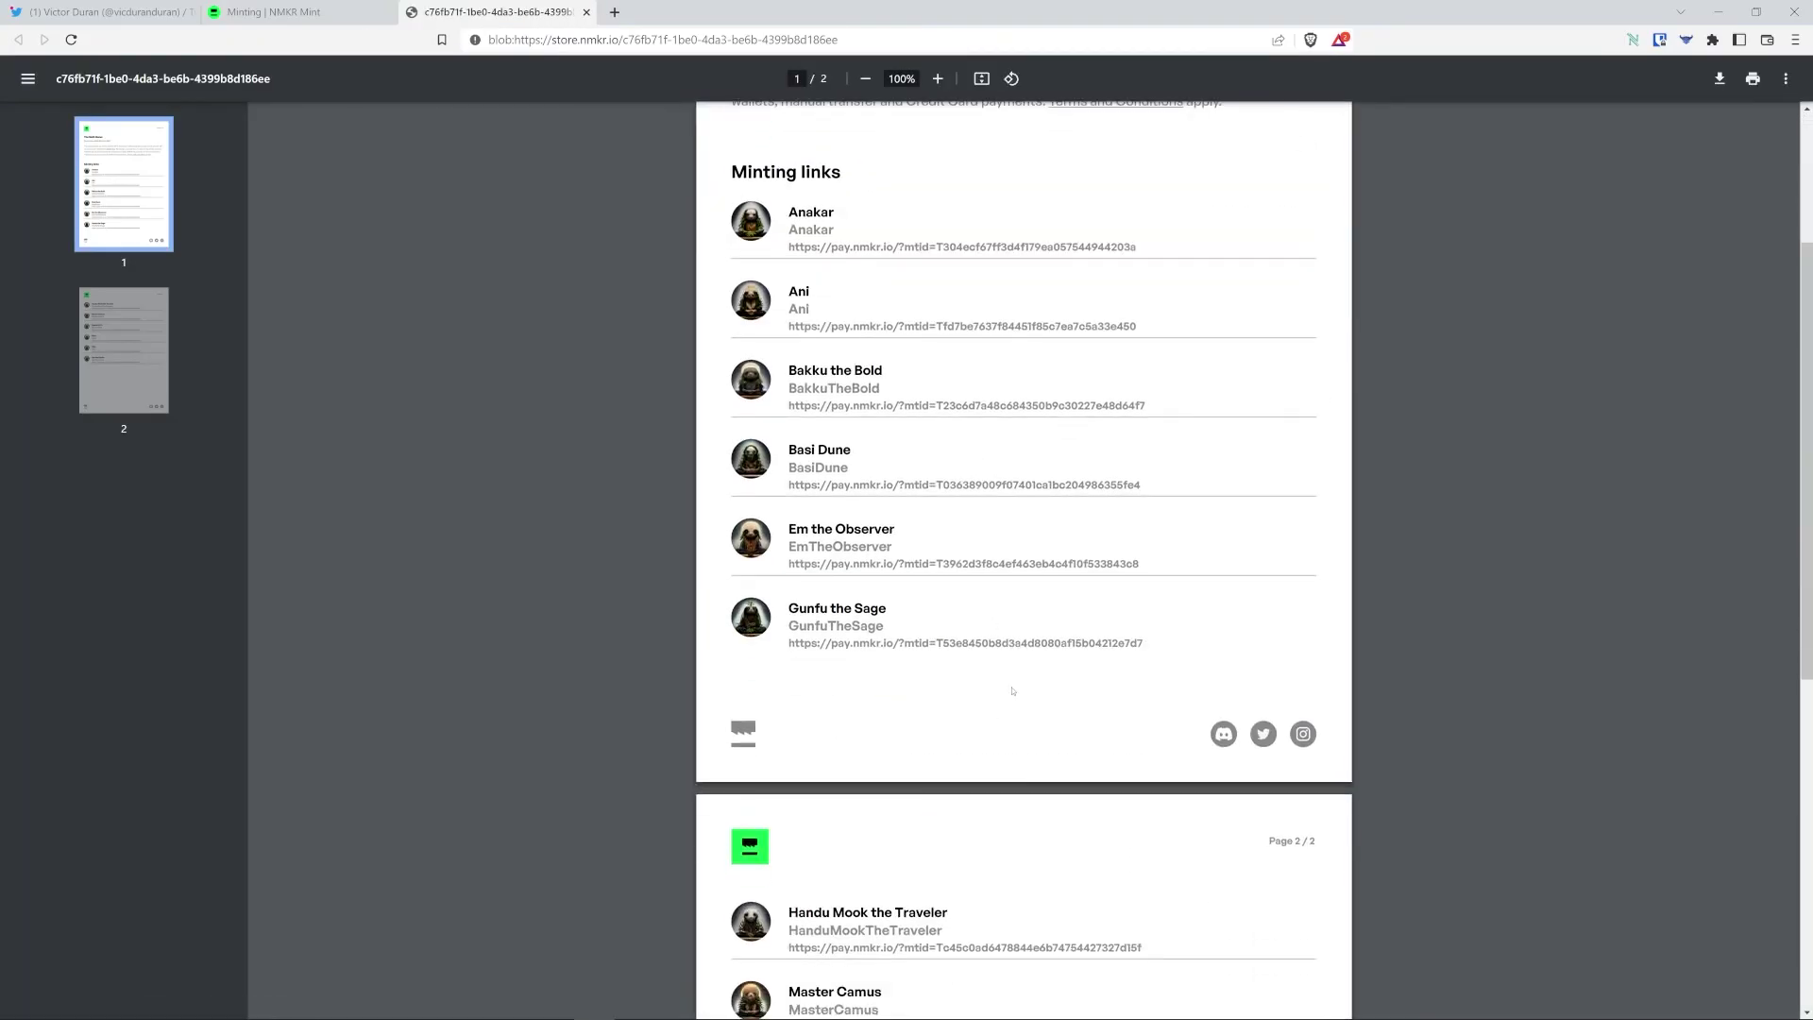
scroll(1017, 678, "down", 5)
scroll(1017, 678, "down", 2)
scroll(1015, 671, "up", 10)
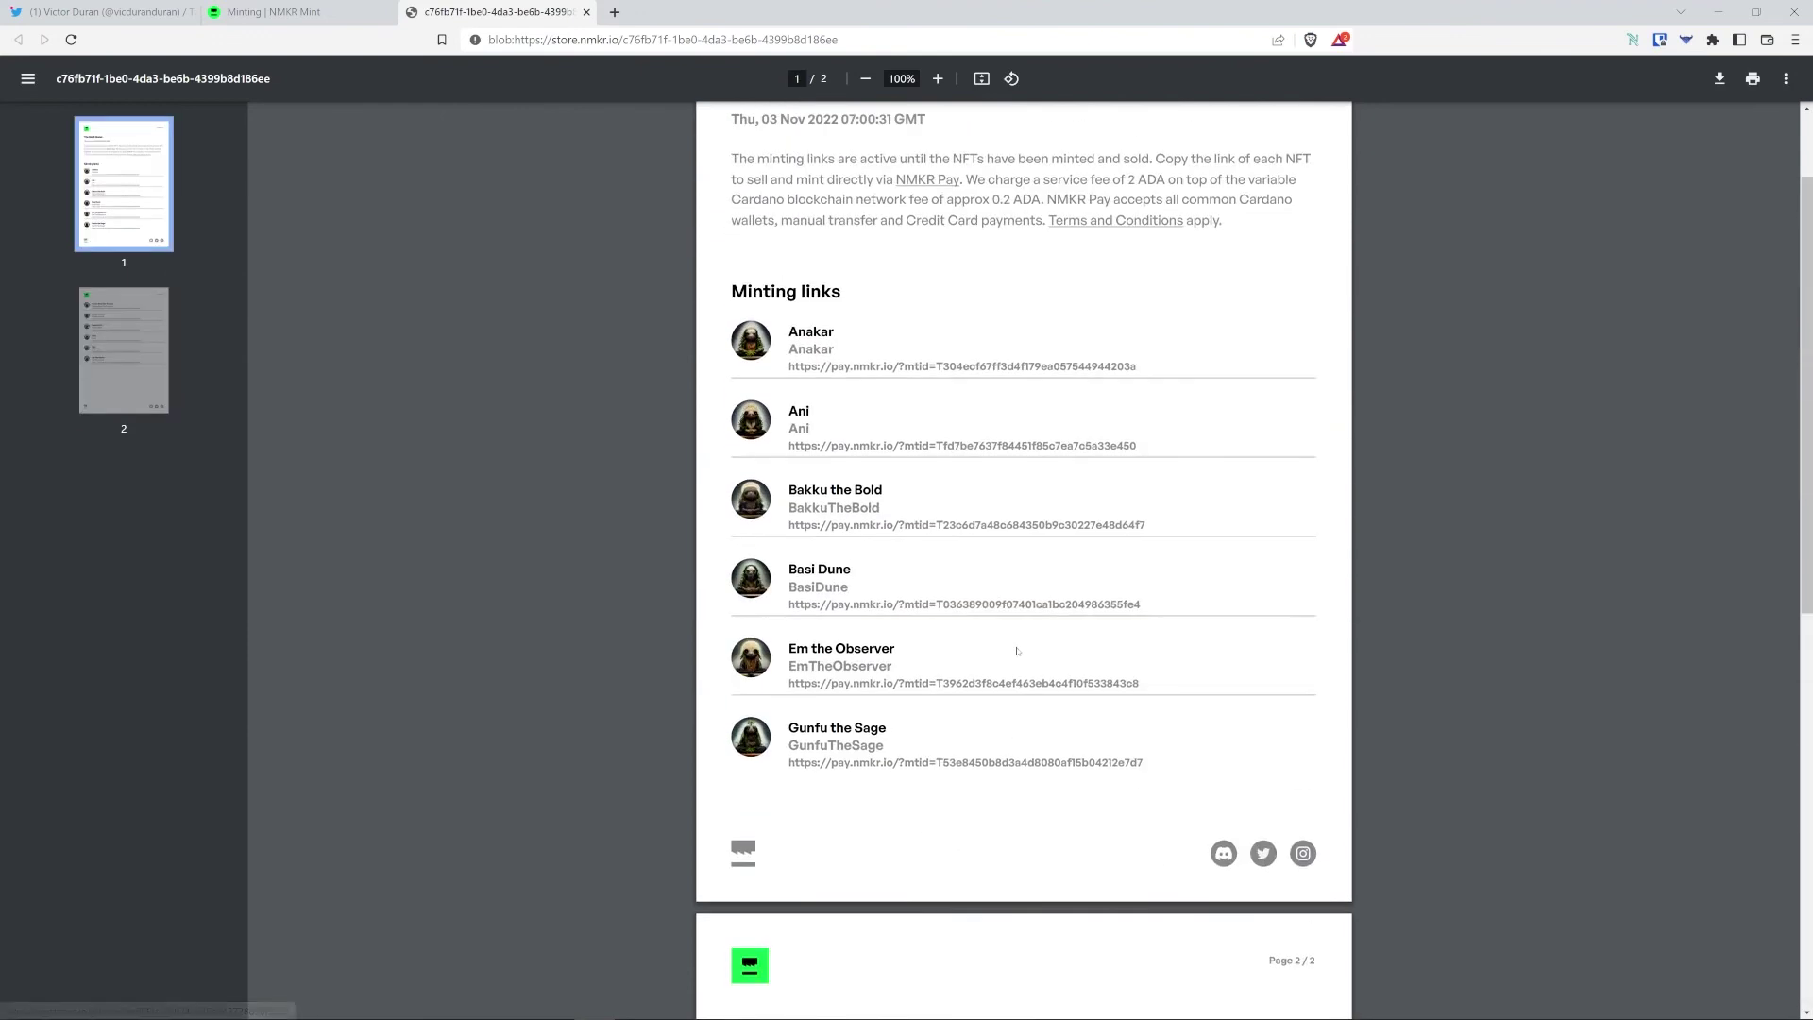
left_click(1719, 78)
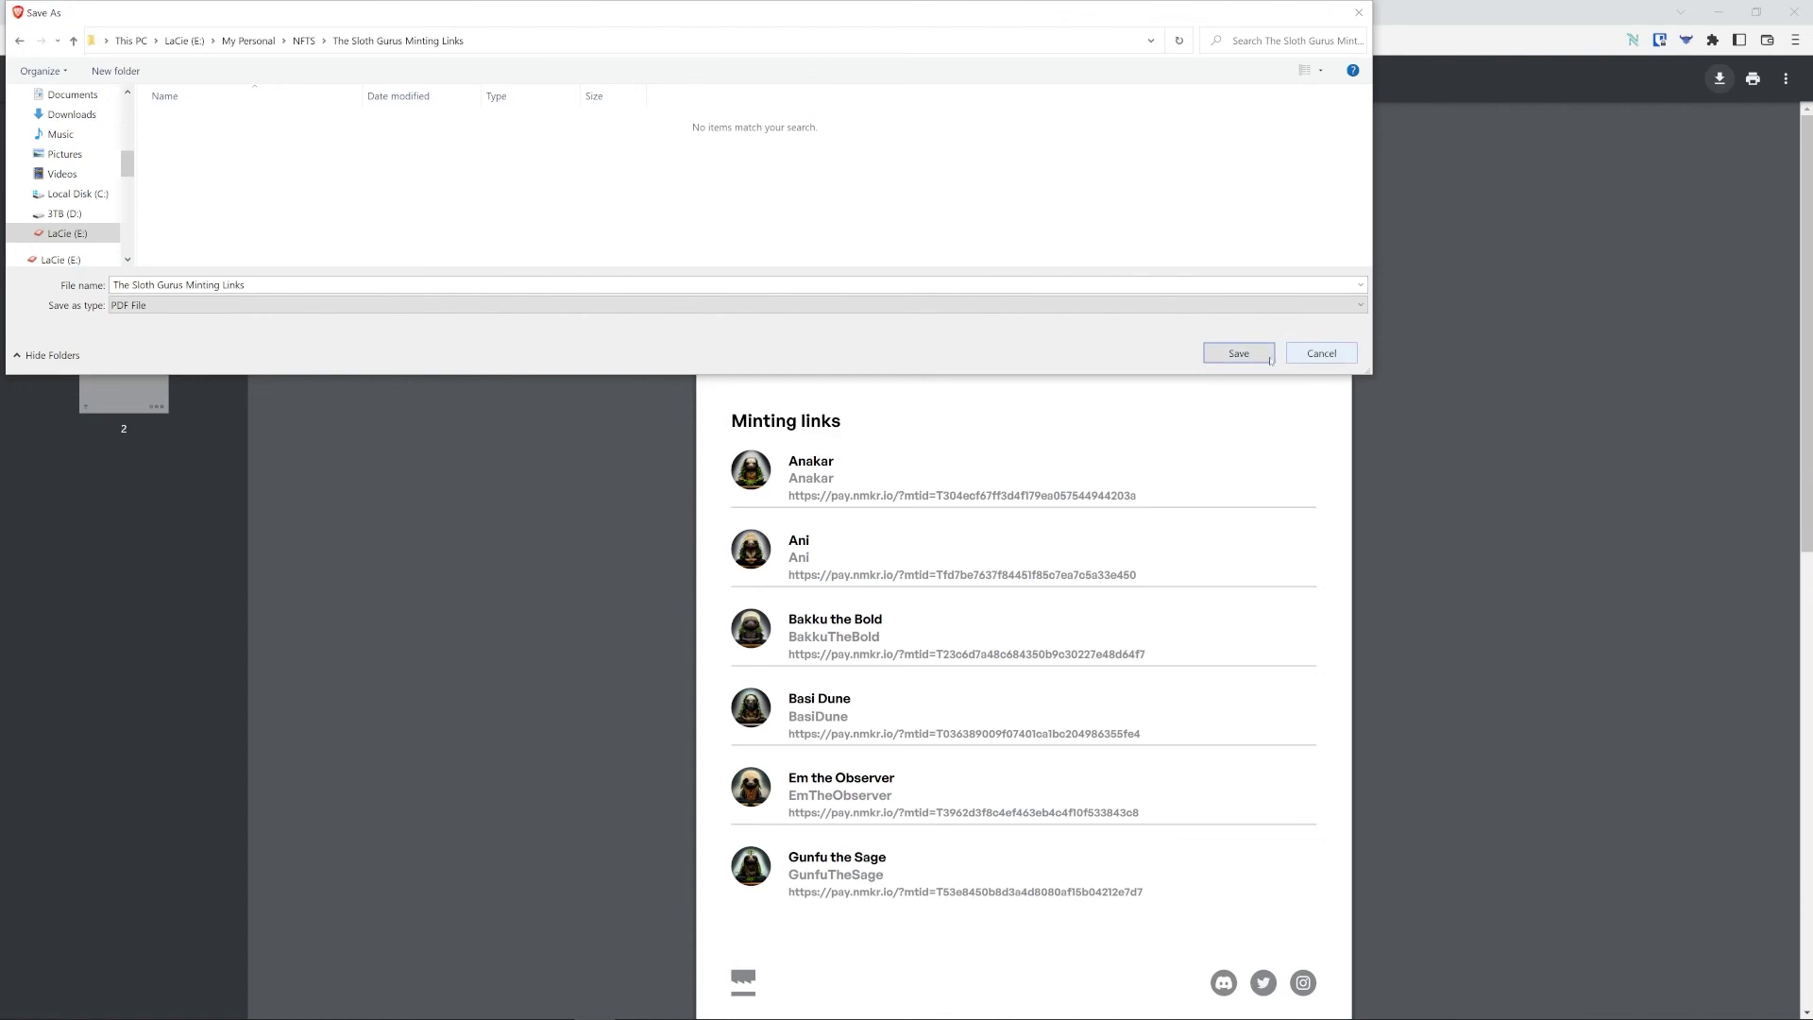
left_click(1228, 351)
Switch to the Twitter tab and start a new tweet from Notifications.
key("ctrl+shift+Tab")
key("ctrl+shift+Tab")
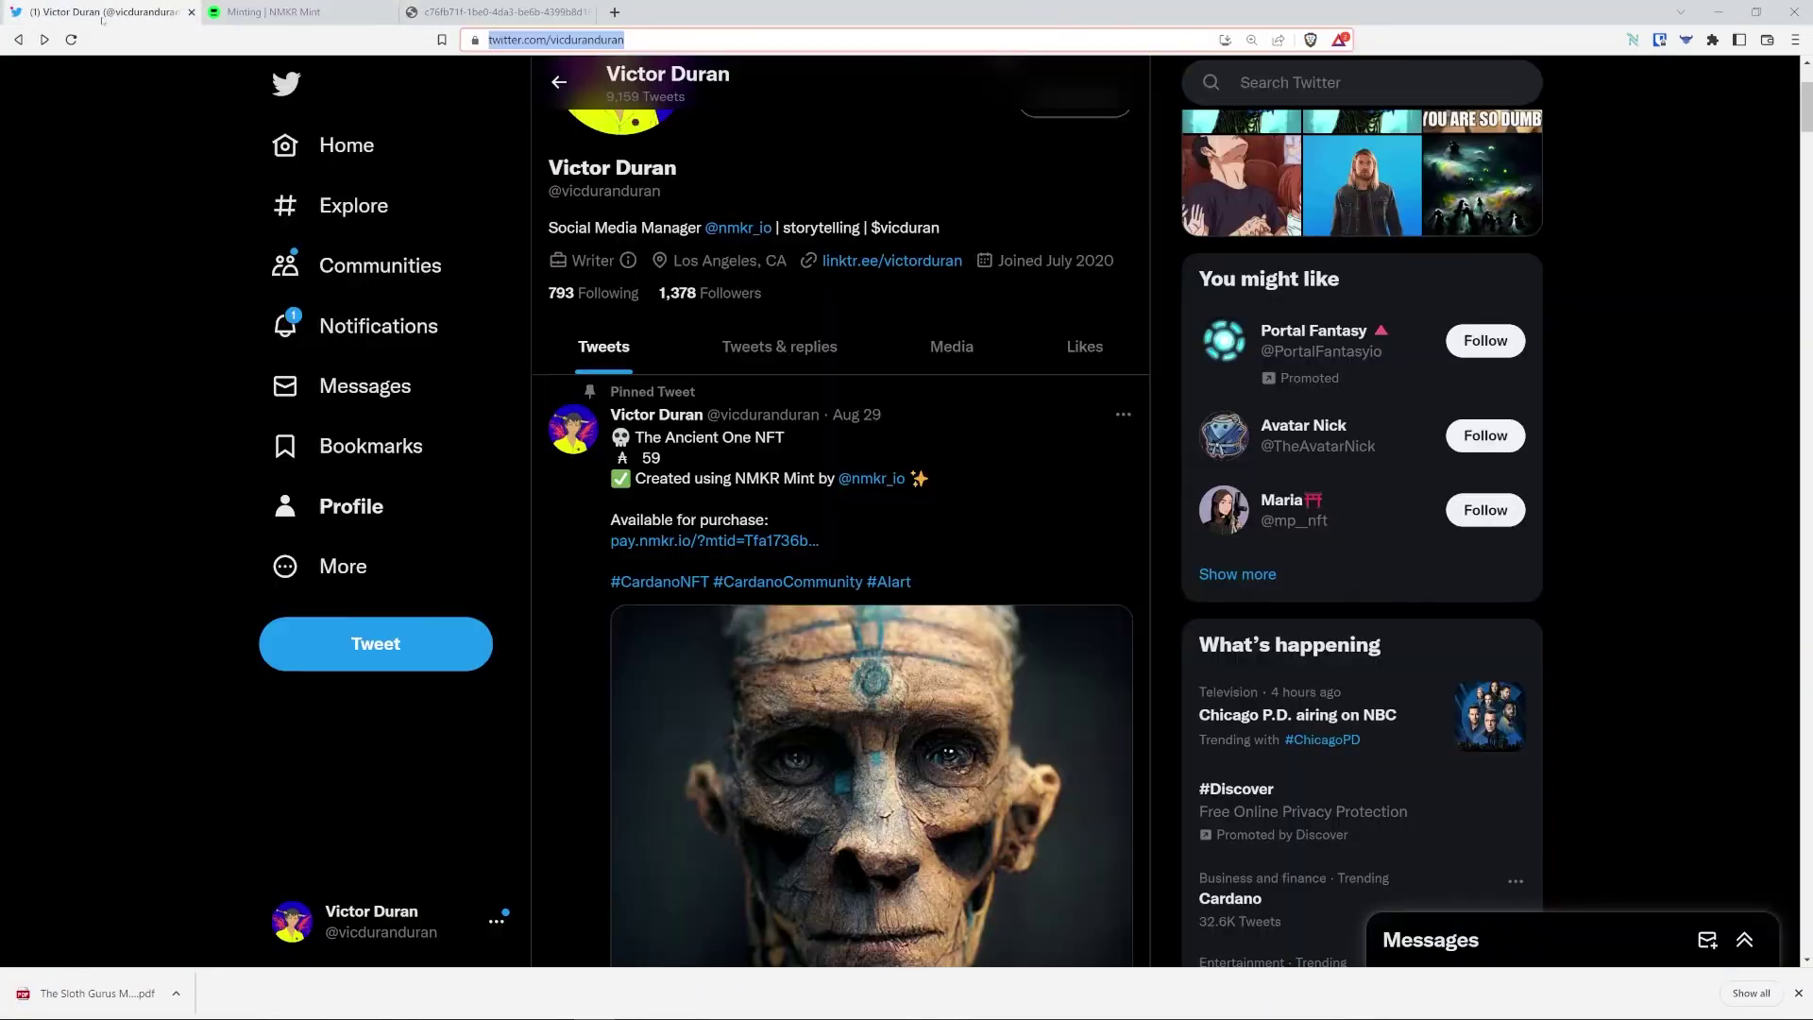
left_click(376, 350)
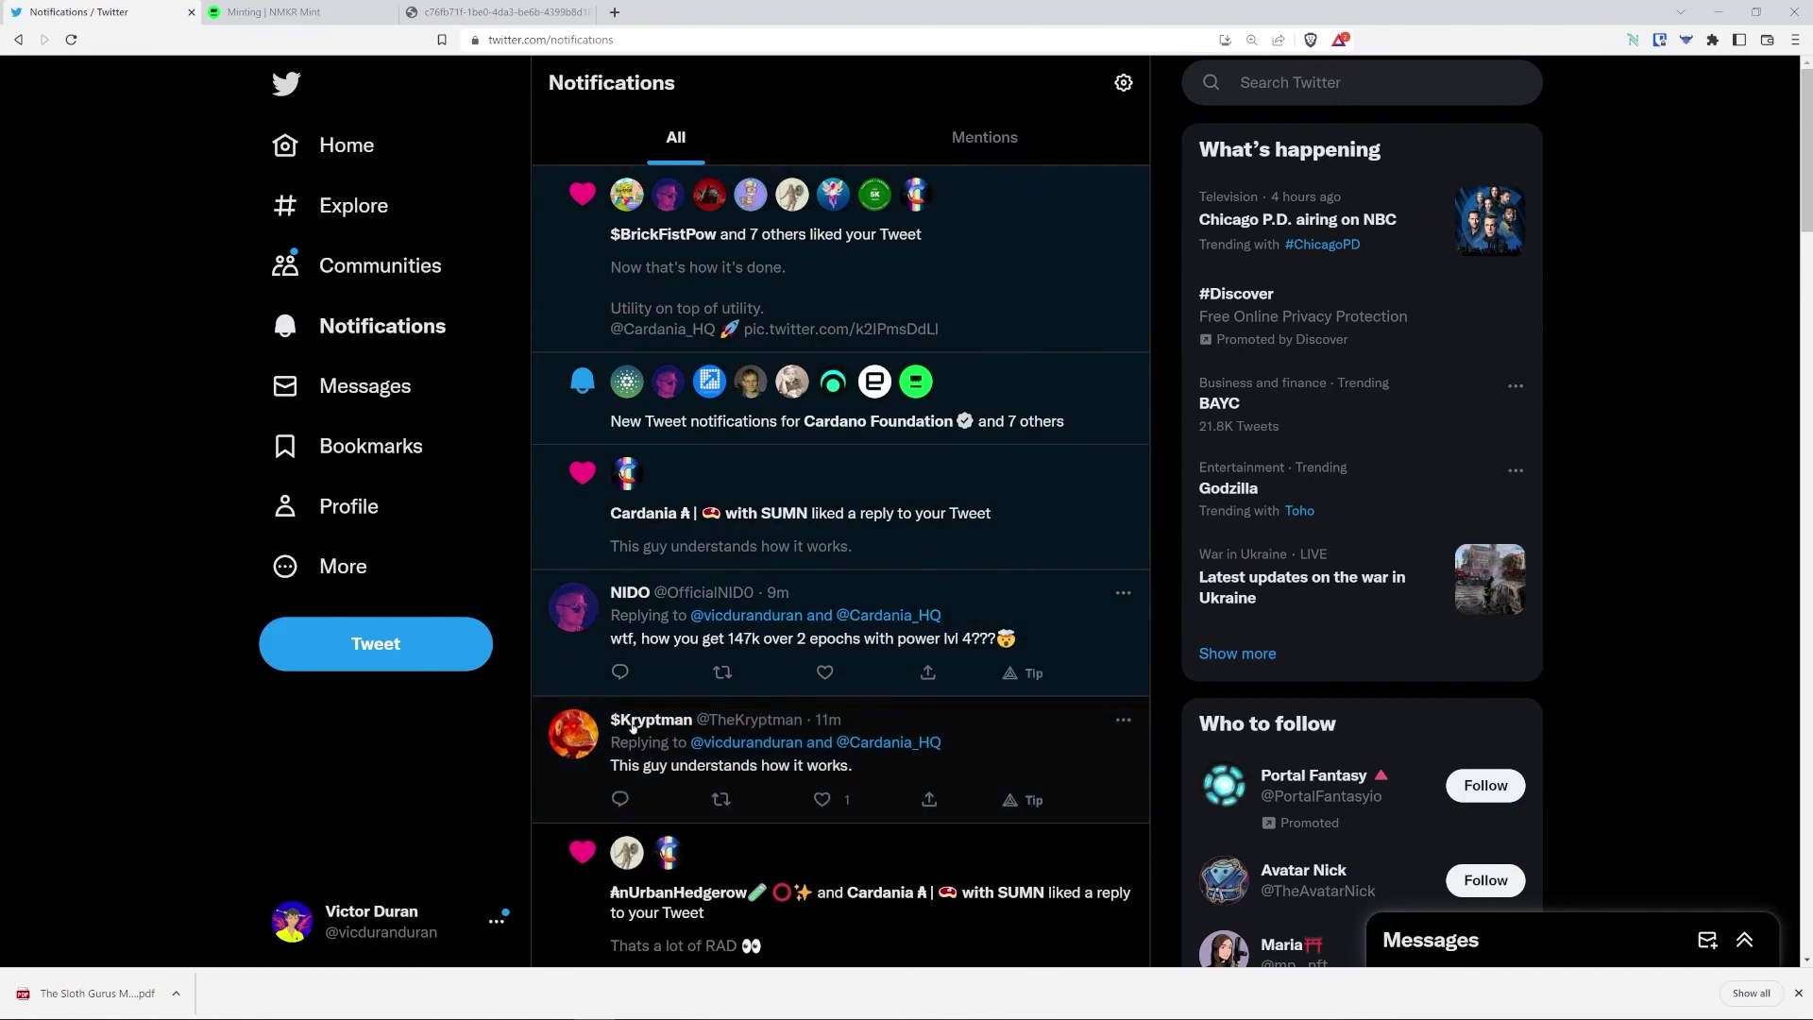
left_click(381, 640)
Post 'Made something for fun using NMKR Mint. Video coming soon.' with Anakar's minting link, then return to the profile.
type("Mad")
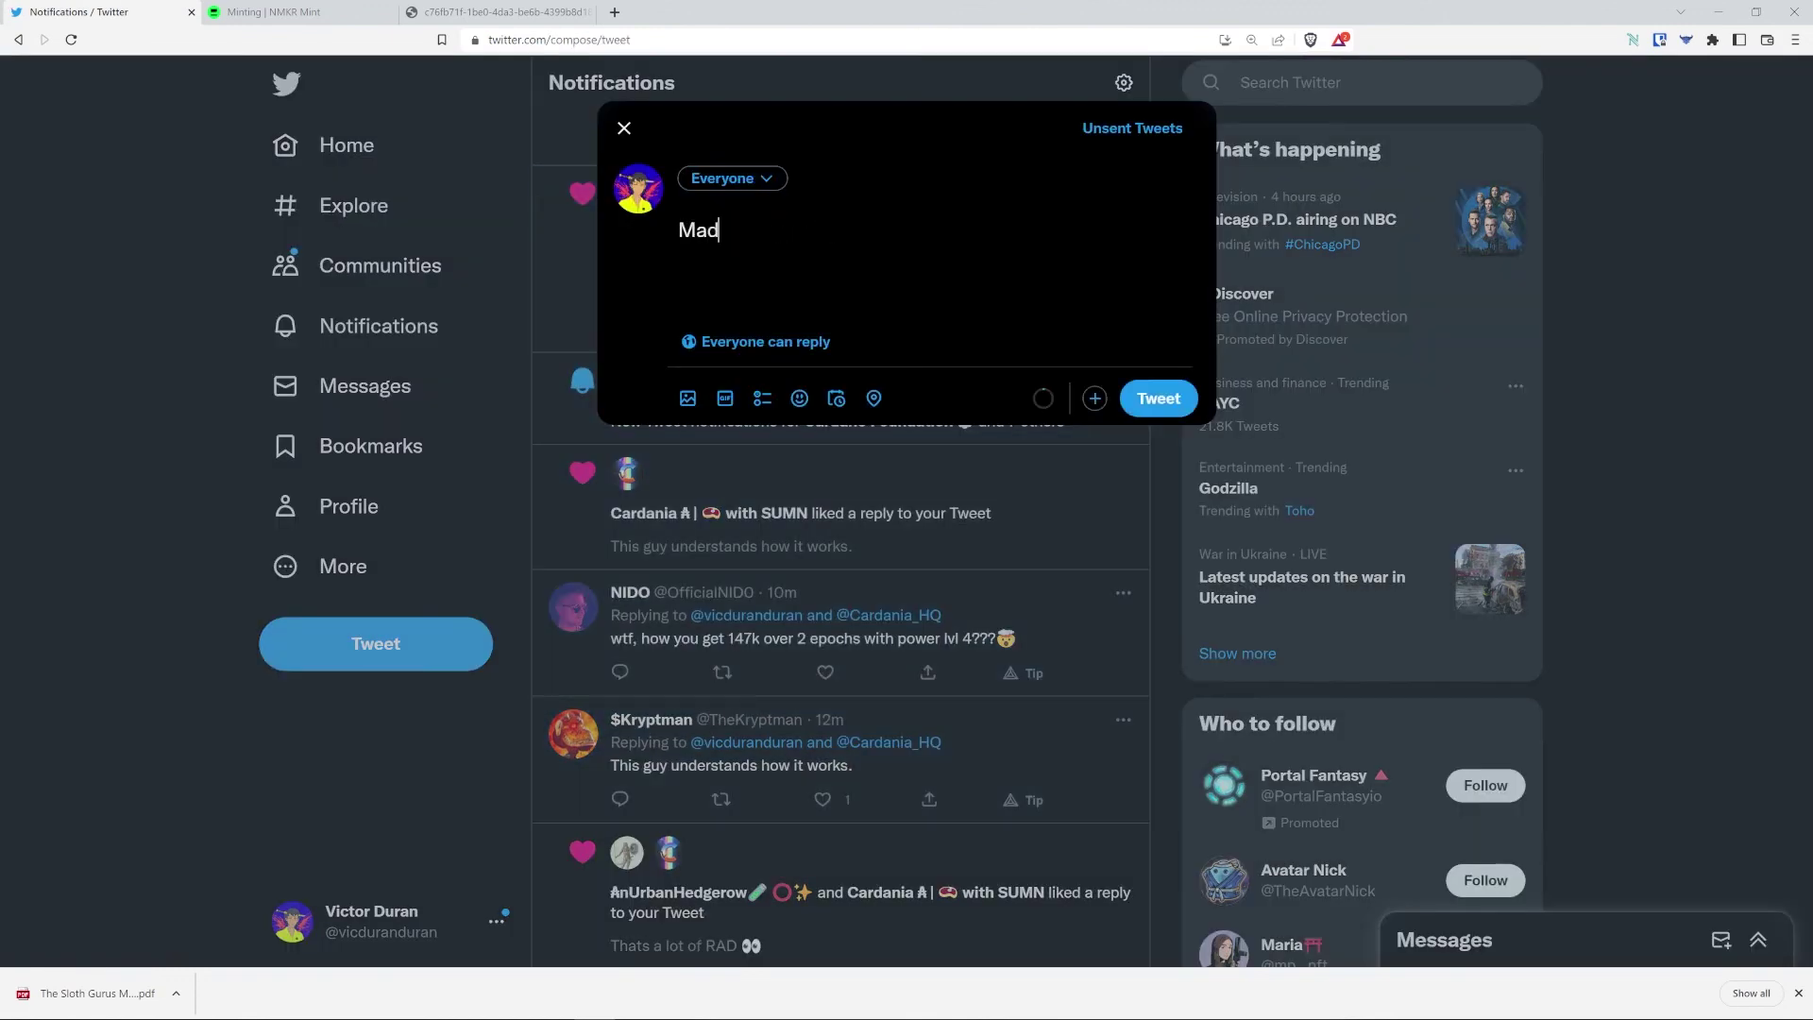
type("e something for fun using NMKR Mint. ")
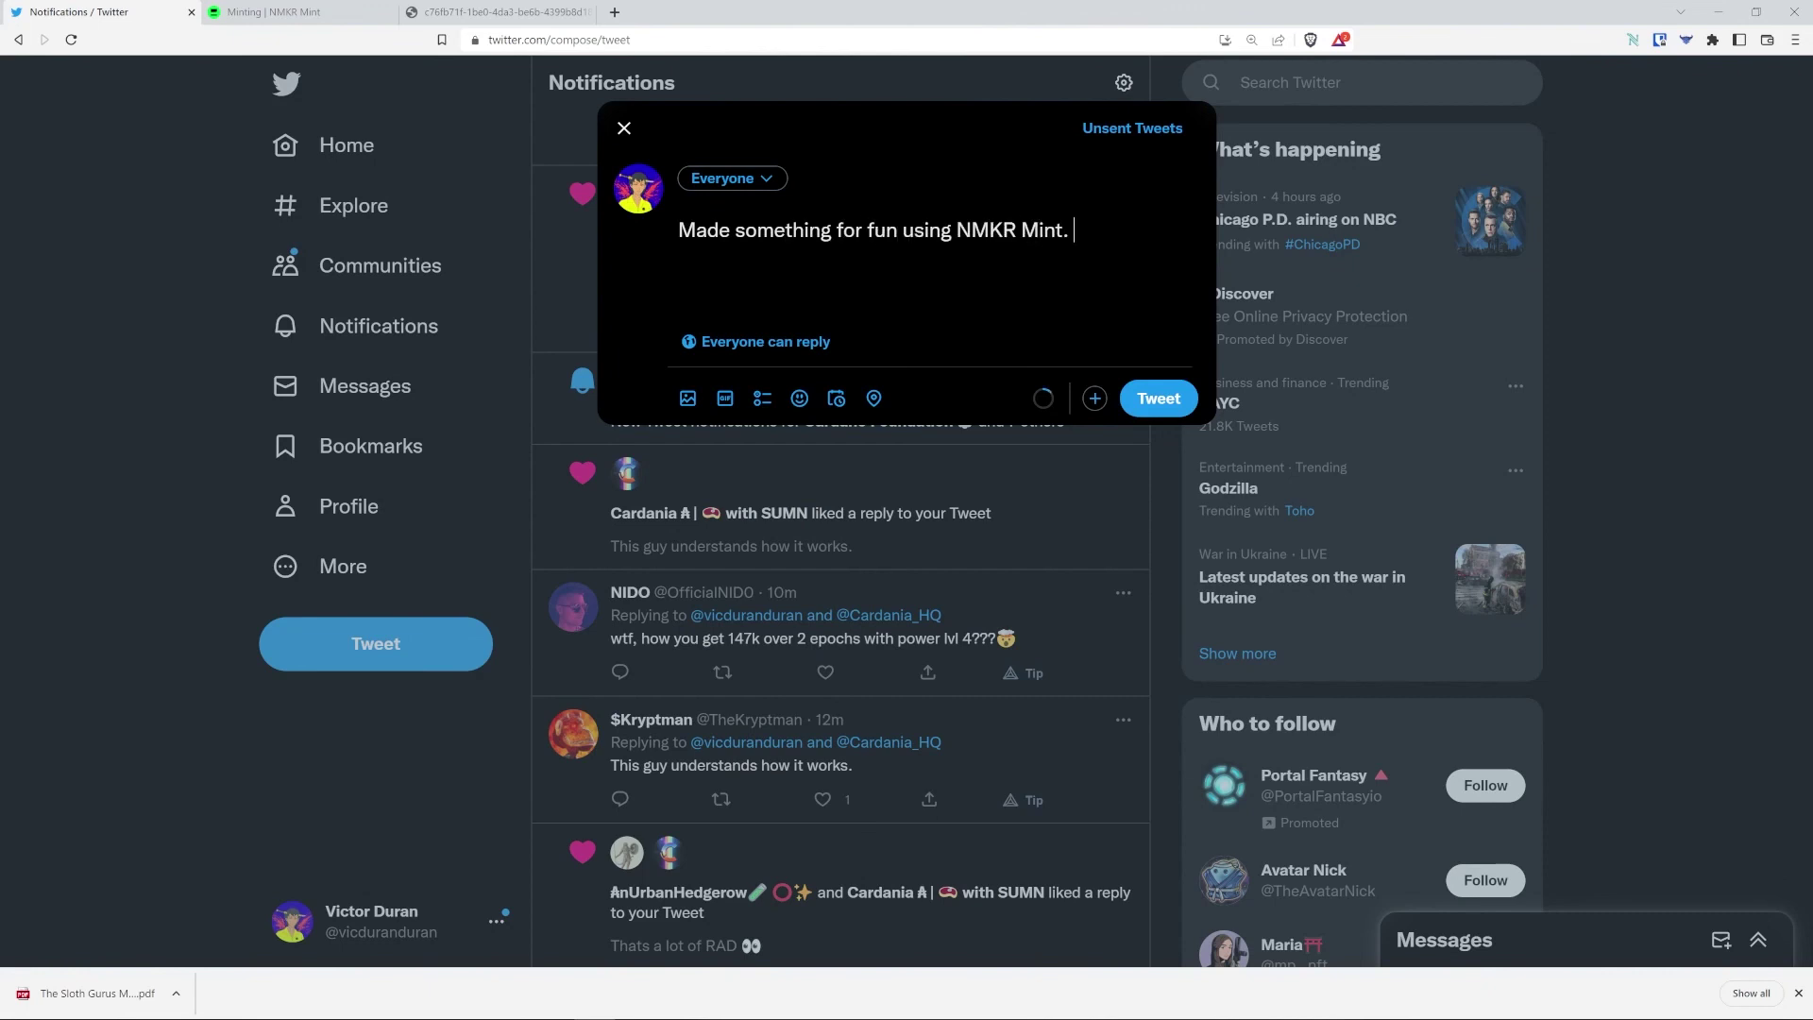
type("Che")
key("BackSpace")
key("BackSpace")
key("BackSpace")
key("Return")
key("ctrl+v")
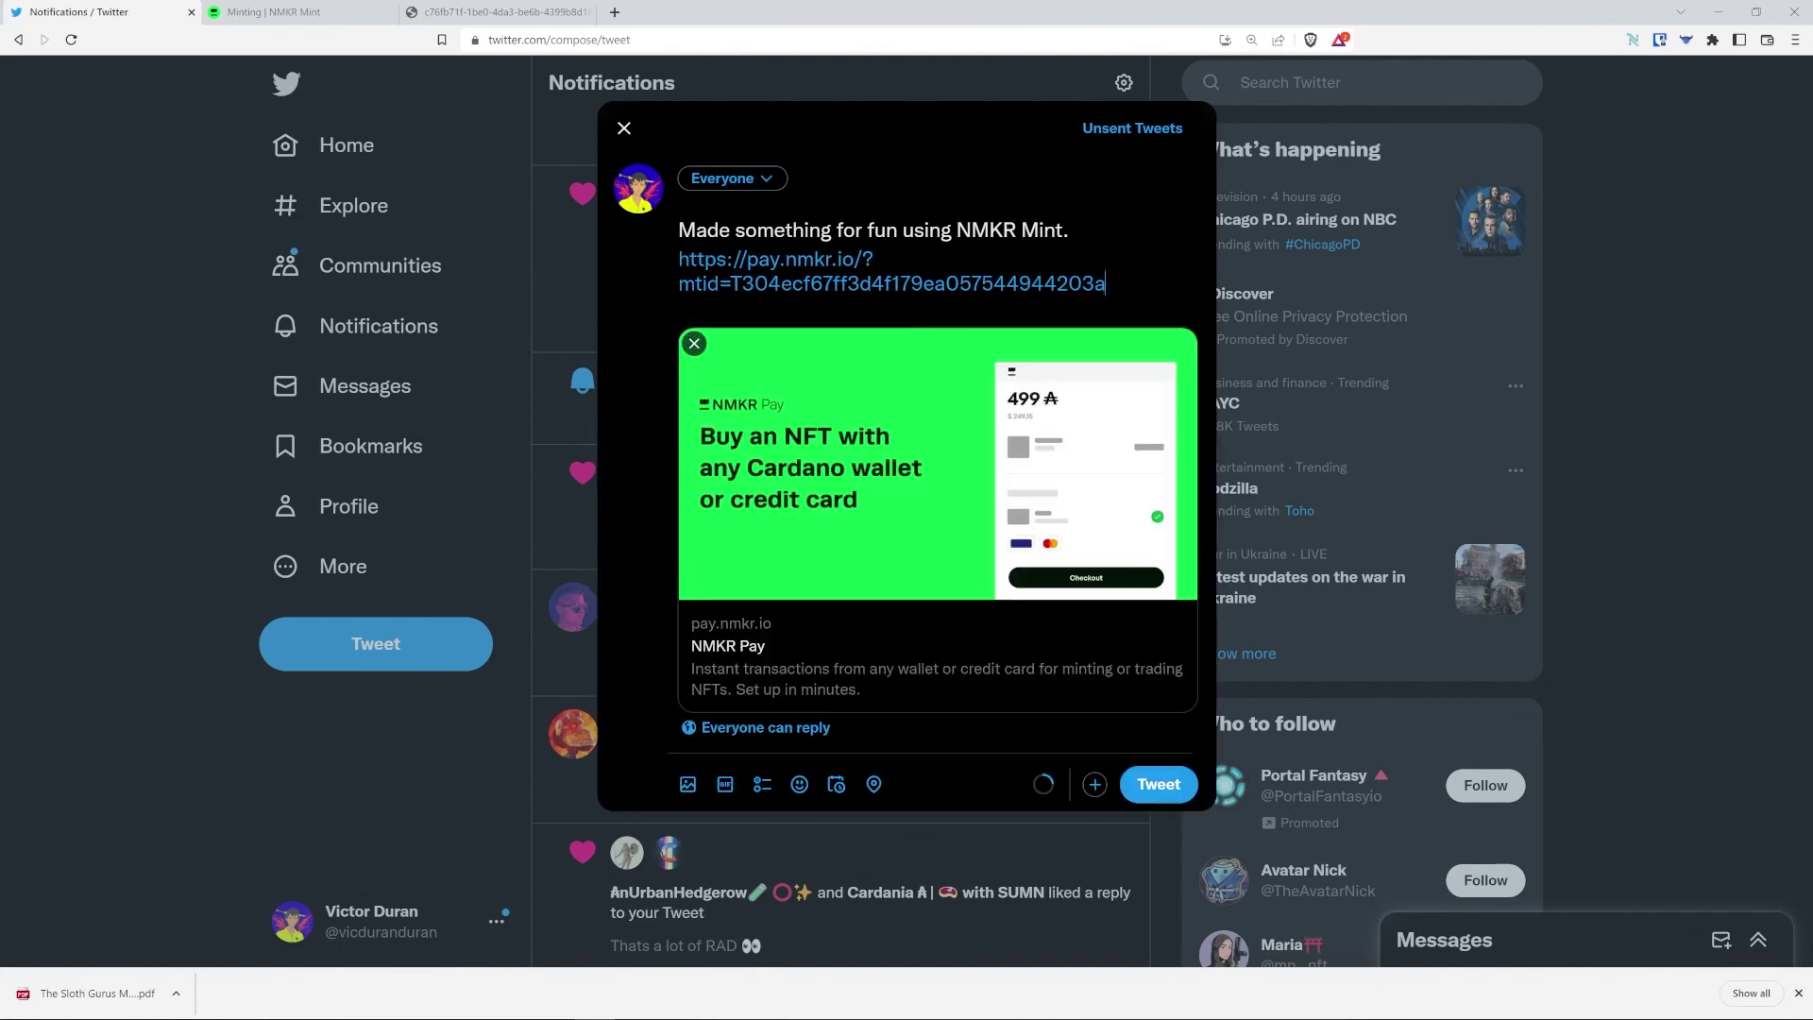
type("Video coming soon.")
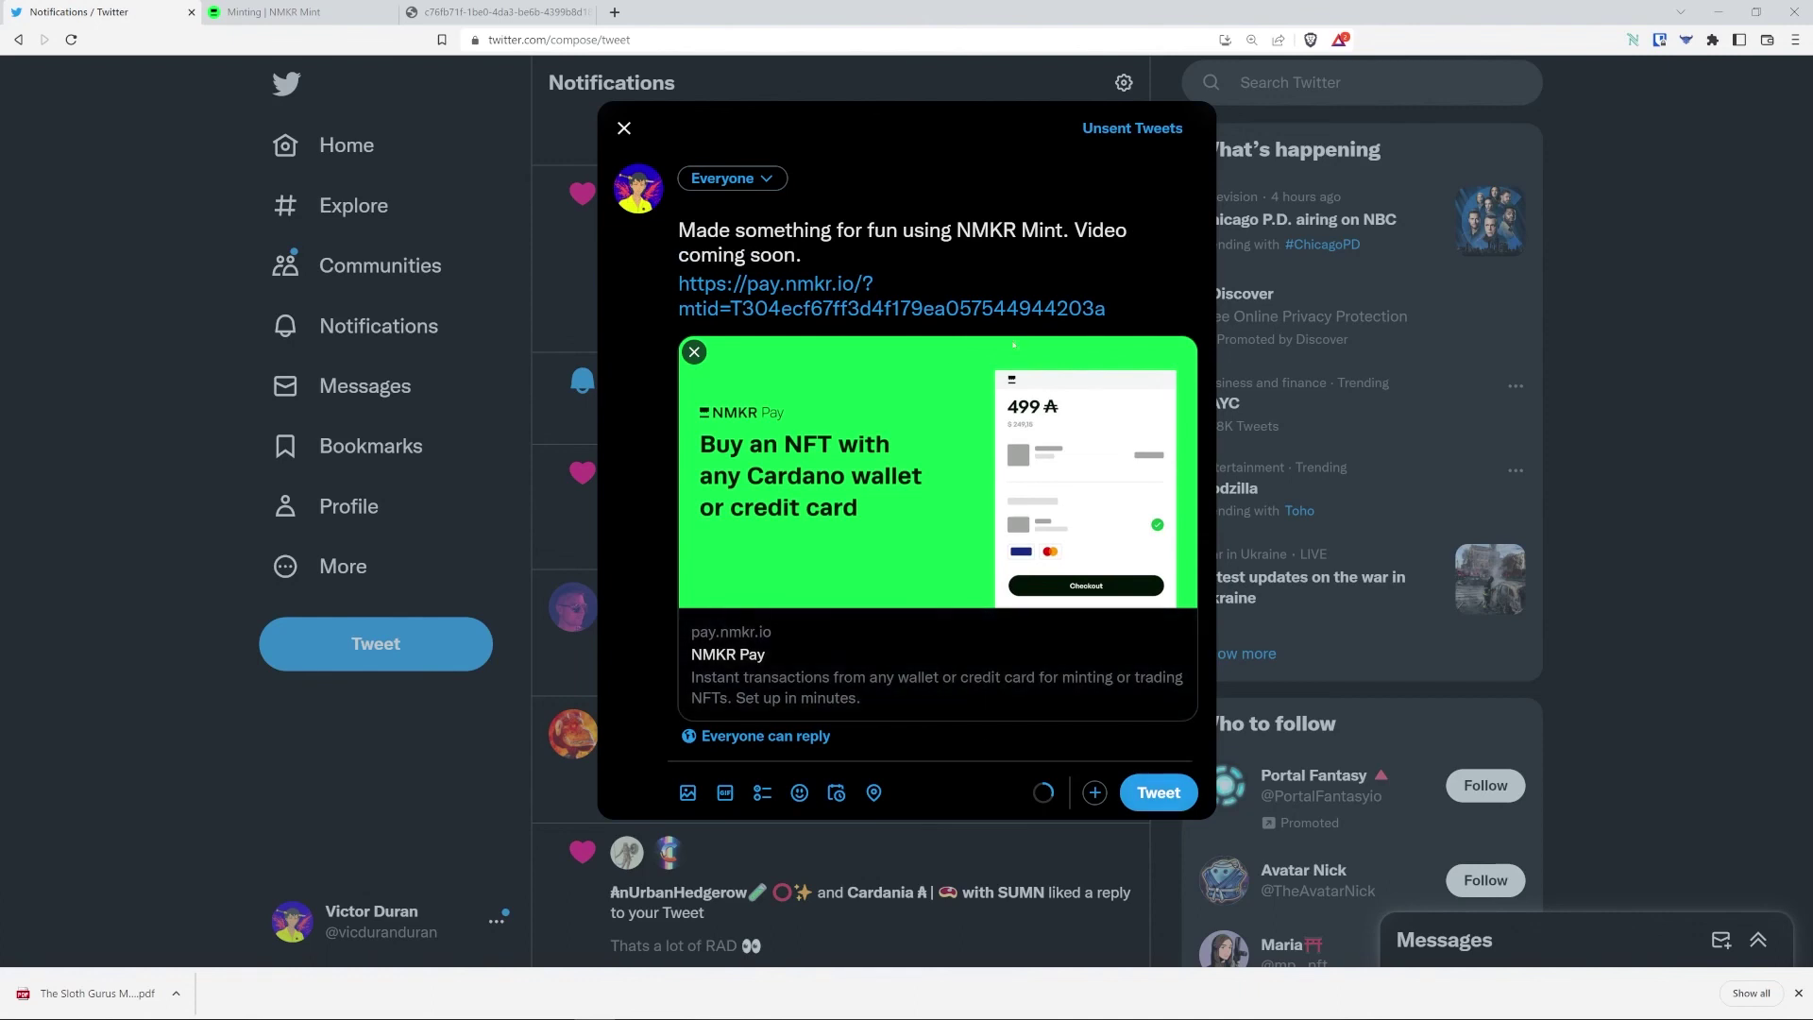
left_click(1174, 793)
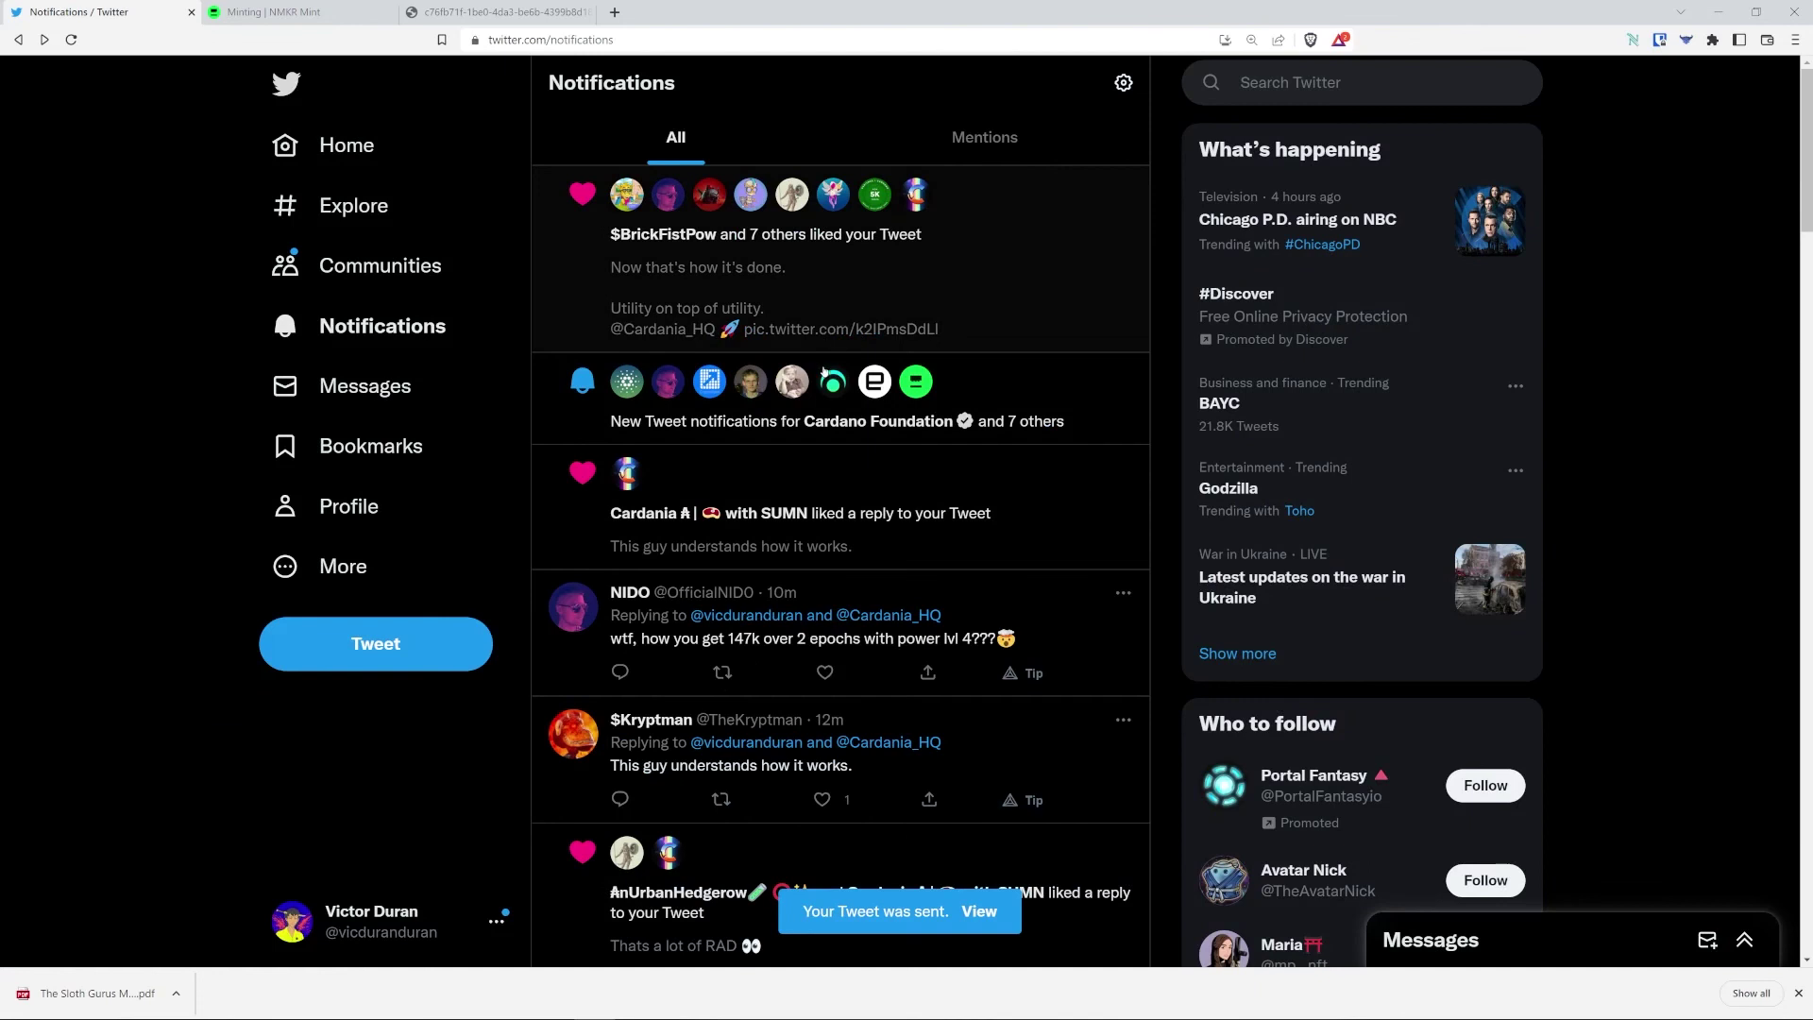
scroll(552, 420, "down", 5)
left_click(321, 506)
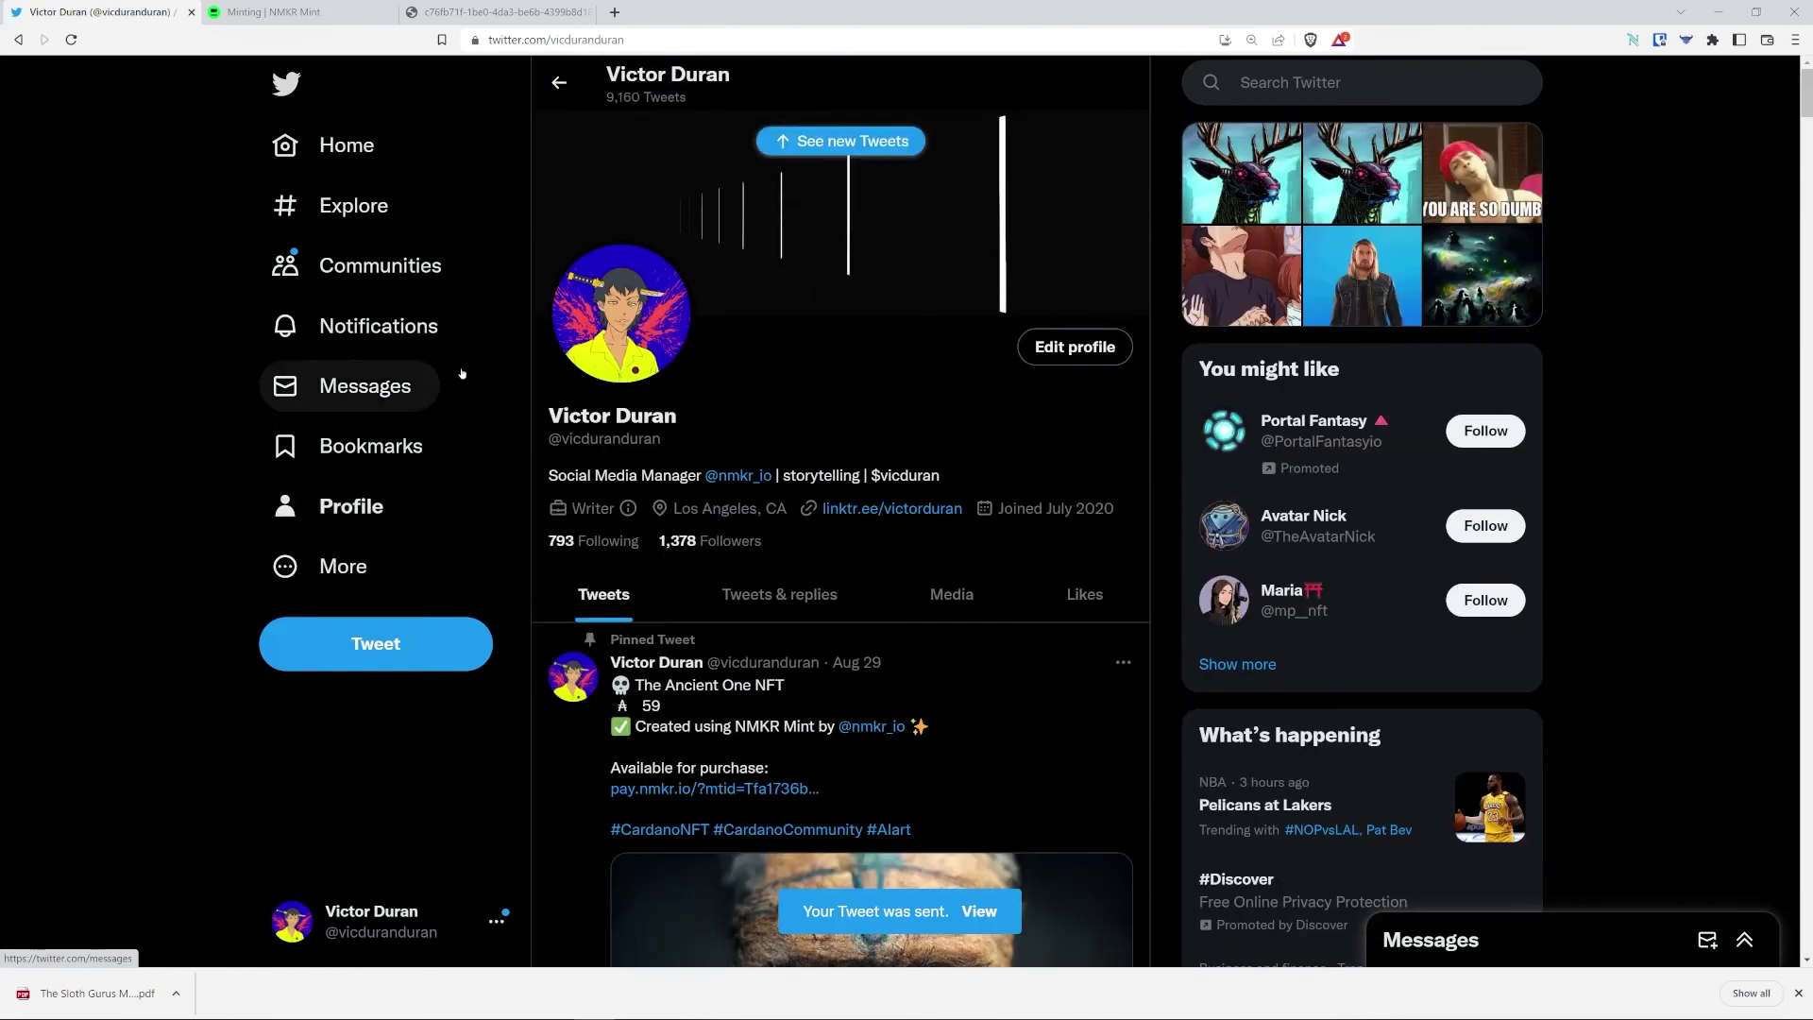